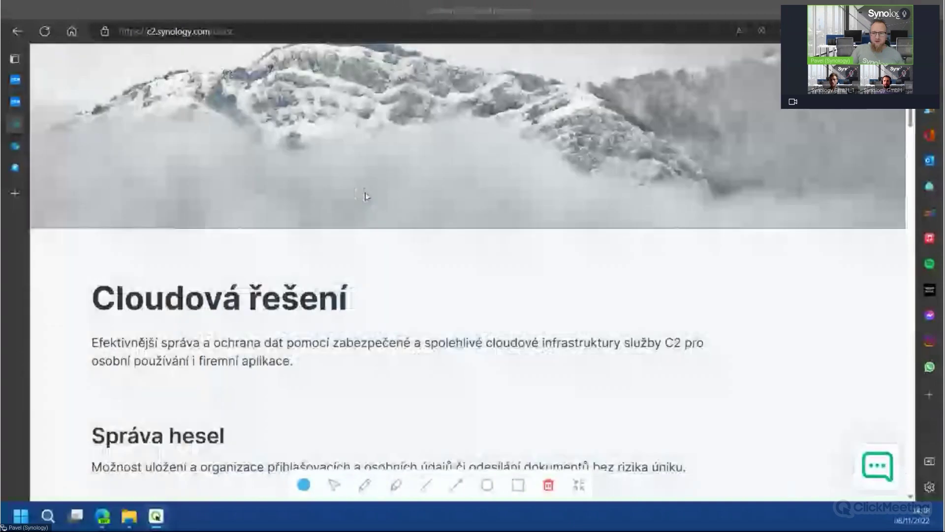
scroll(395, 141, "down", 1)
scroll(395, 142, "down", 10)
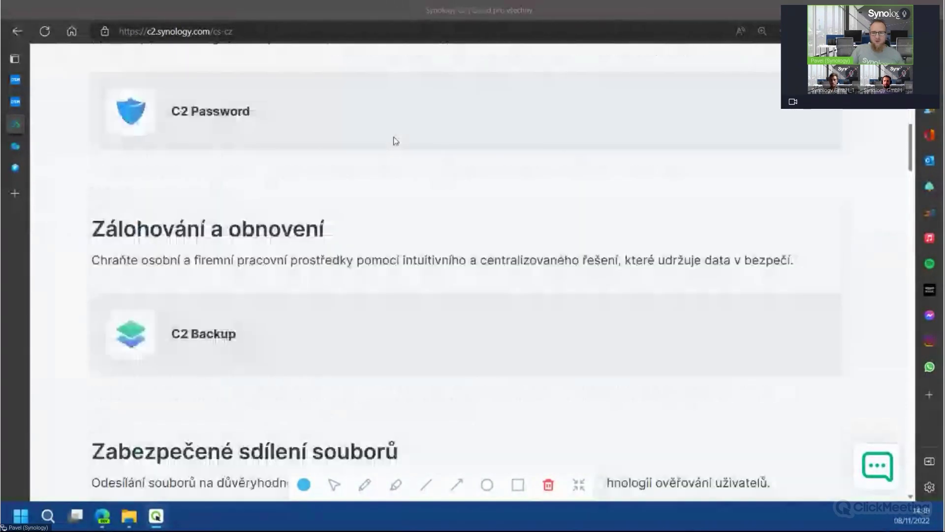
scroll(396, 141, "down", 12)
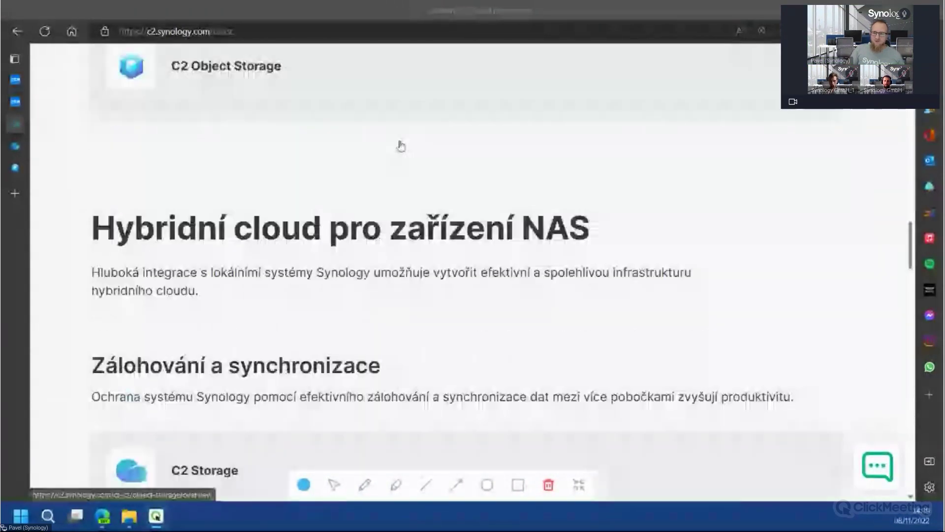
scroll(405, 147, "down", 5)
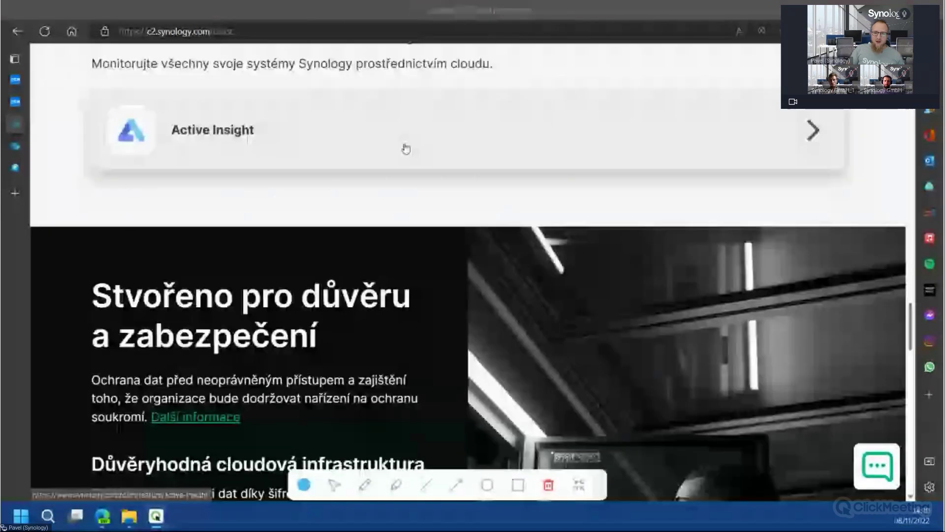
scroll(406, 148, "up", 20)
mouse_move(231, 81)
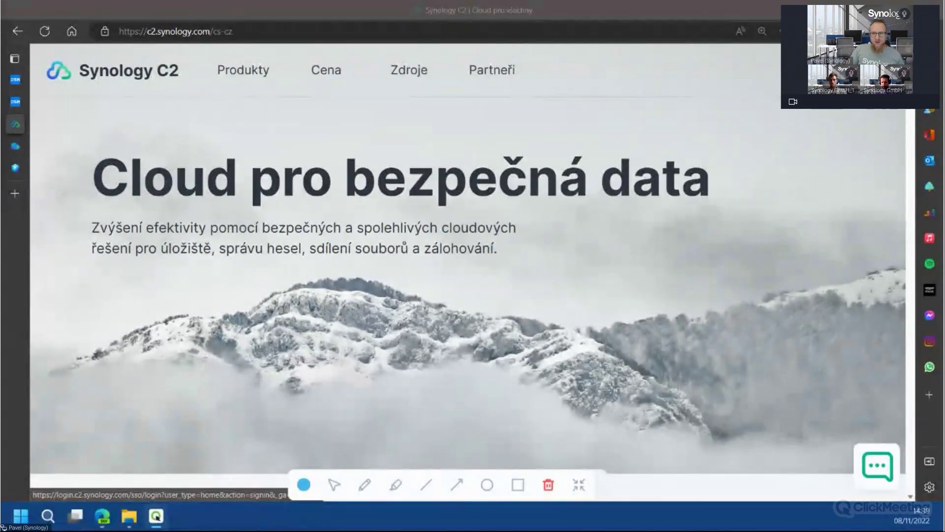
Sign in to the Synology C2 account page, set zoom to 110%, and show the C2 services list
left_click(837, 70)
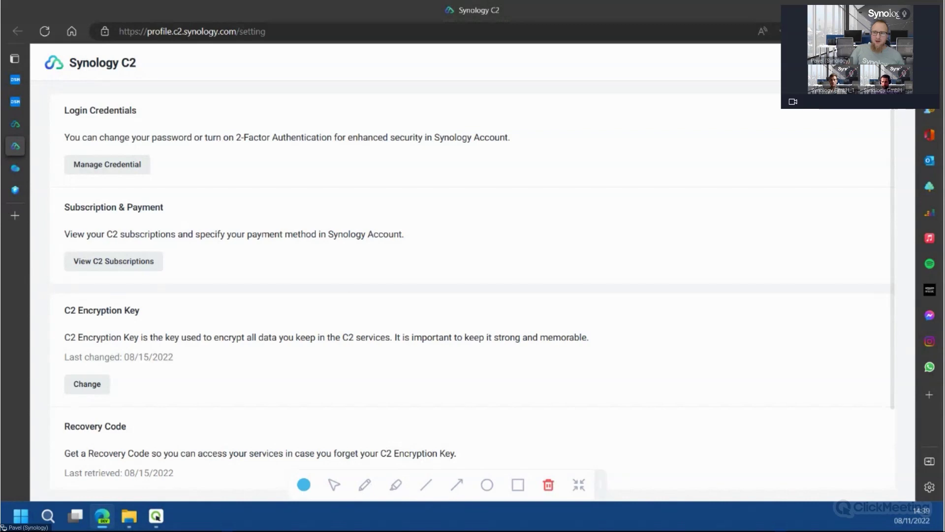
left_click(871, 62)
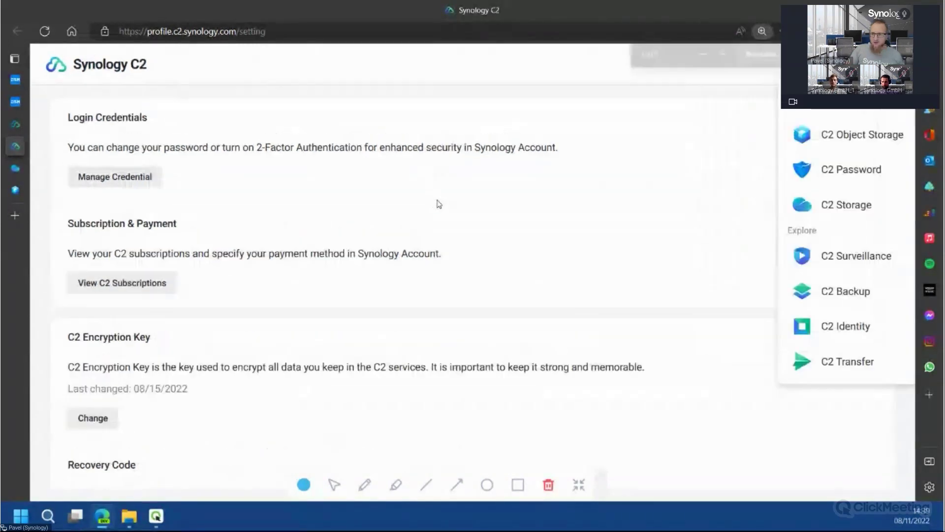
key("ctrl+plus")
key("ctrl+plus")
key("ctrl+minus")
scroll(788, 128, "down", 2)
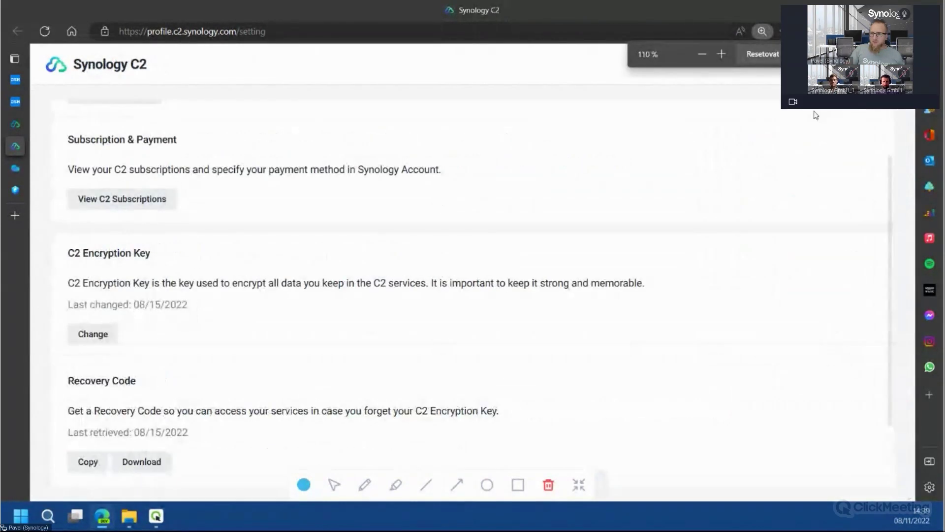
left_click(871, 62)
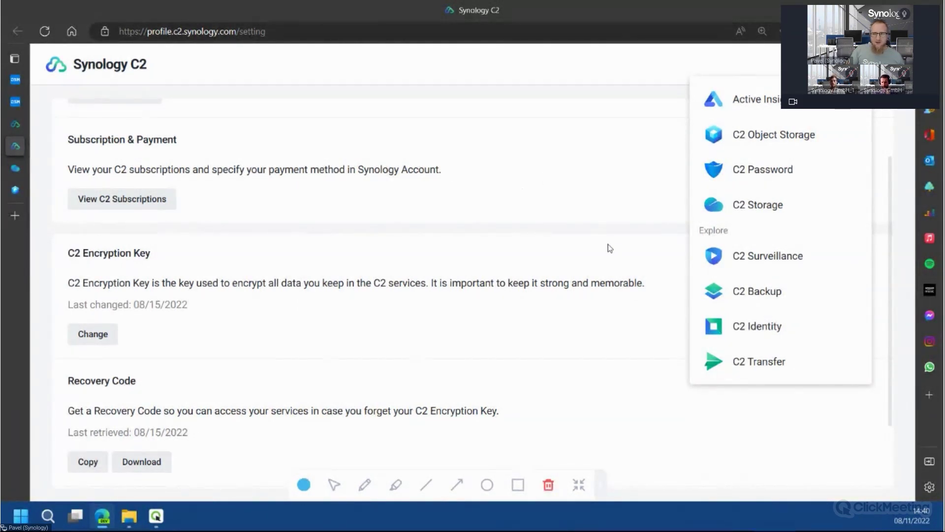
Open C2 Storage at 125% zoom and view the Hyper Backup and Hybrid Share pages
left_click(749, 218)
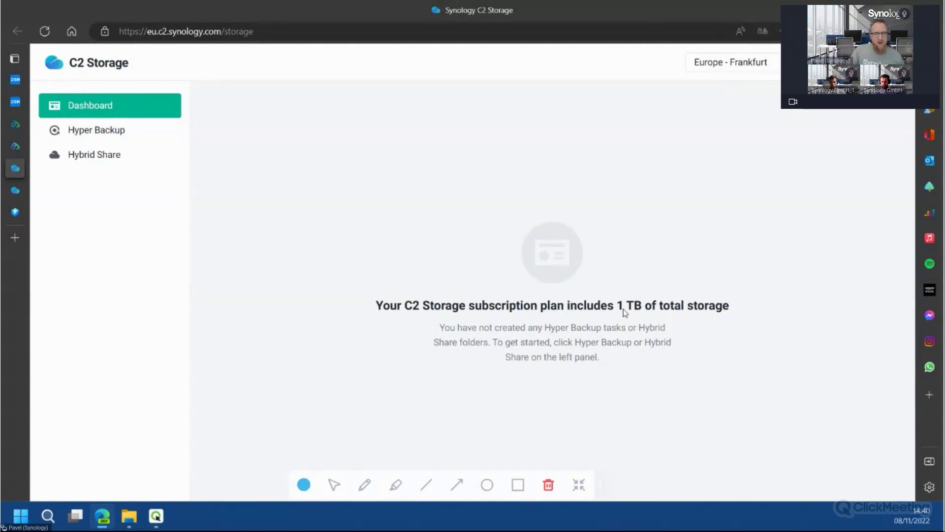
key("ctrl+plus")
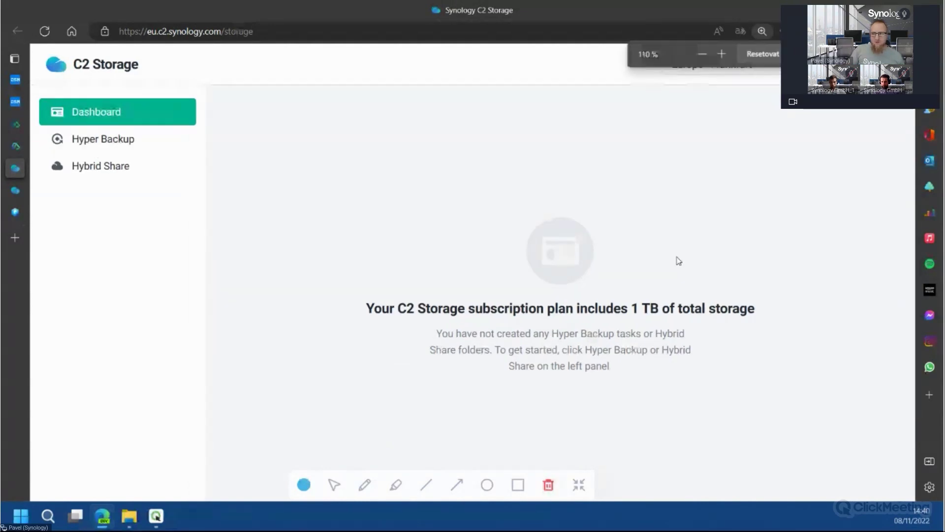
key("ctrl+plus")
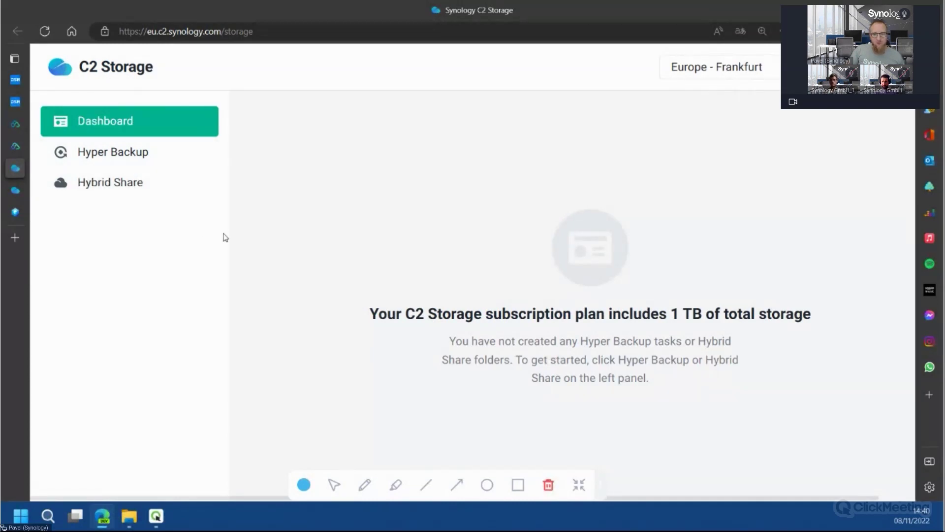
left_click(157, 159)
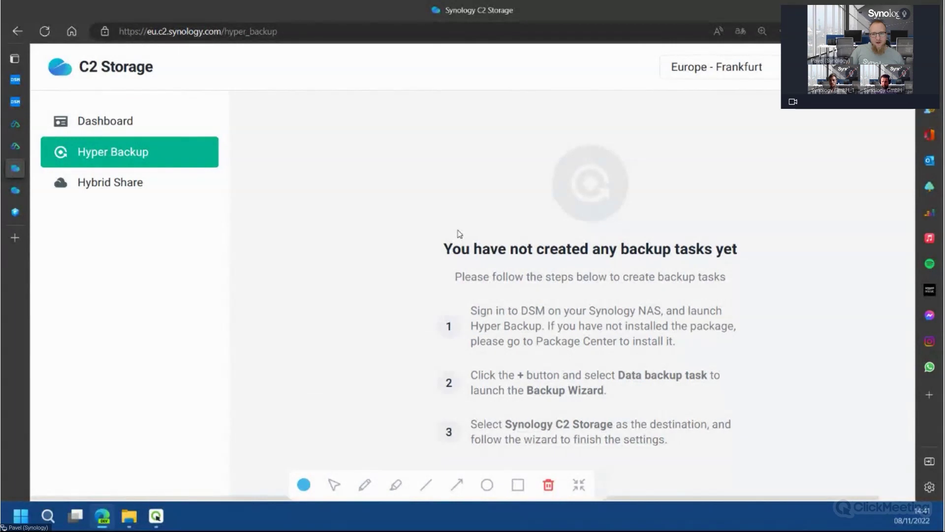
left_click(177, 192)
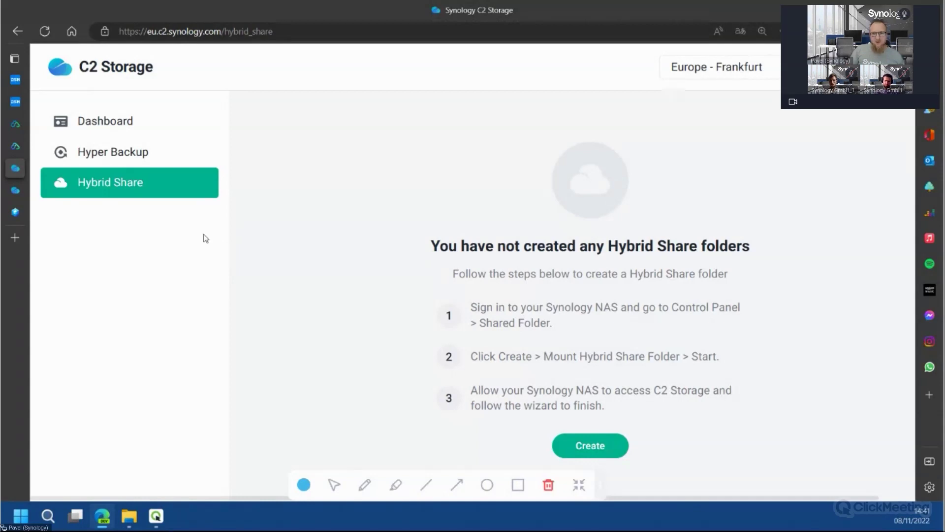
mouse_move(16, 96)
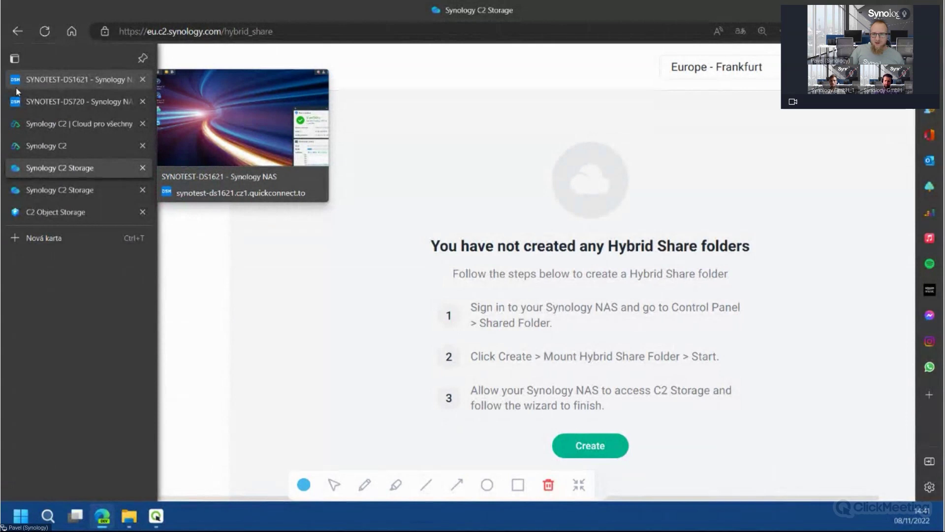
On the SYNOTEST-DS1621 NAS, go to Control Panel > Shared Folder and show the Create options
left_click(25, 84)
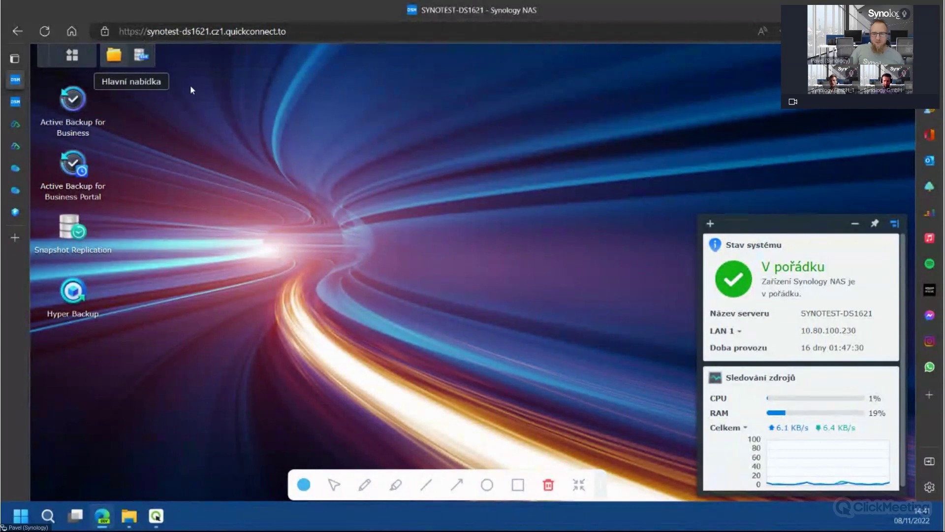
left_click(72, 56)
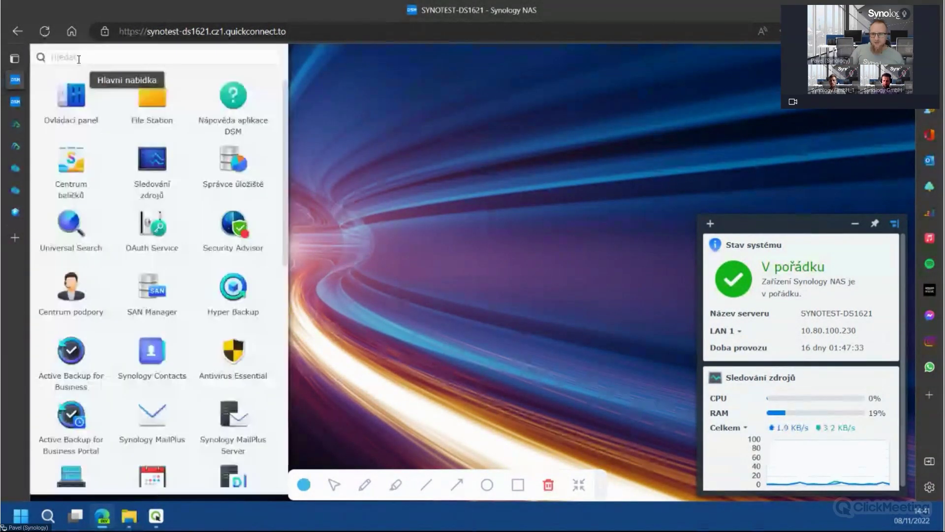
left_click(86, 110)
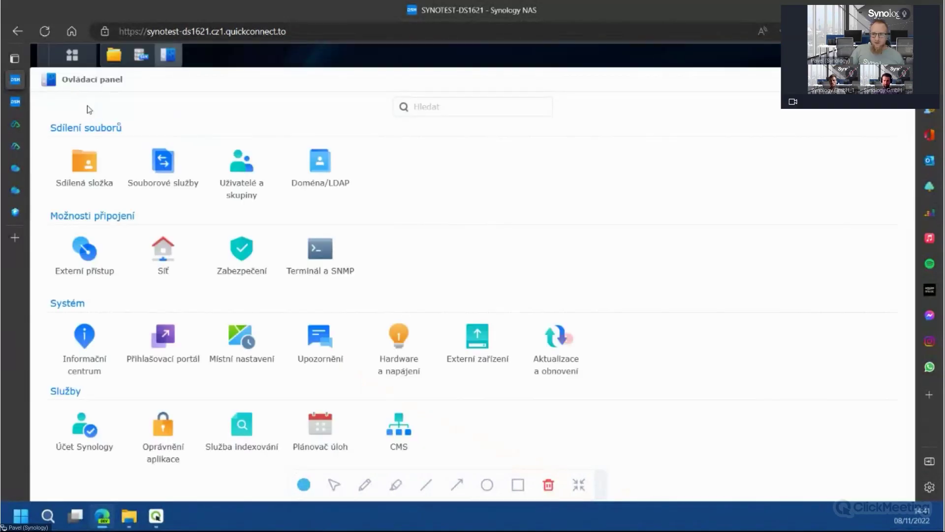
left_click(95, 170)
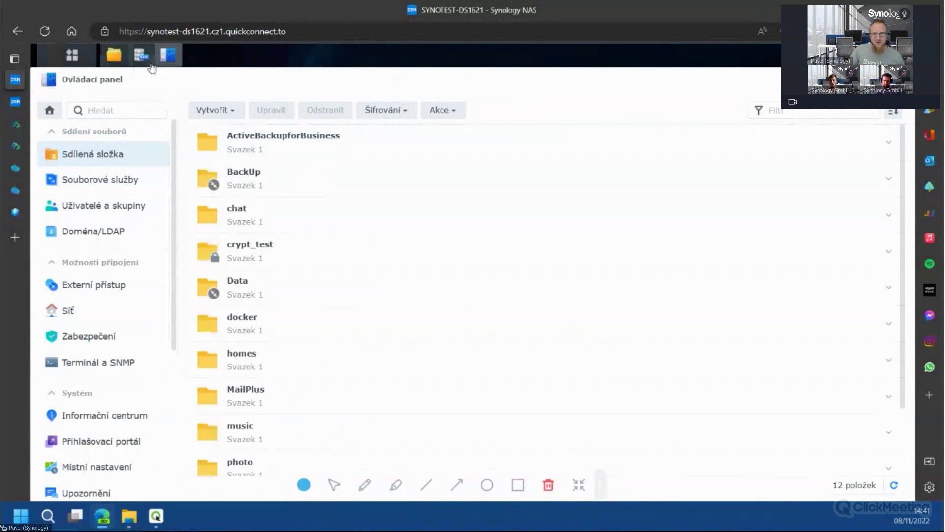
left_click(227, 112)
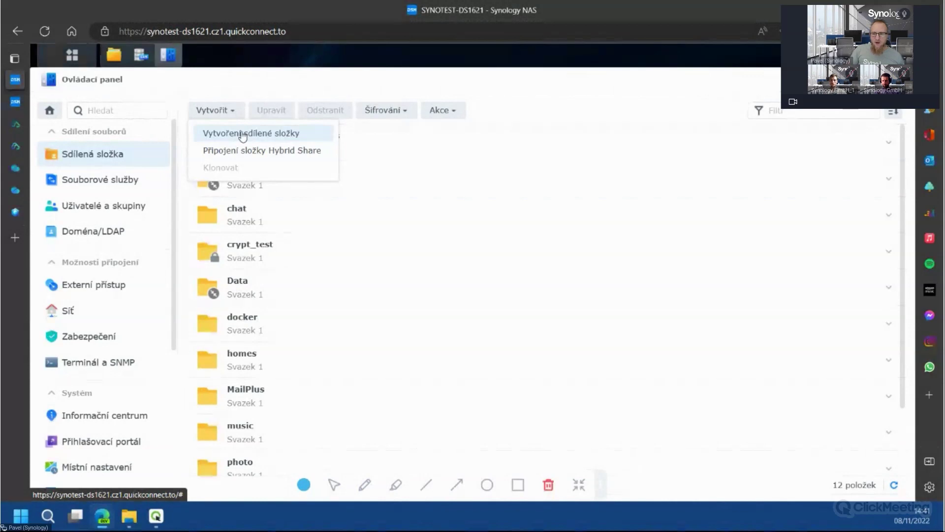
Create shared folder 'TestWebinar', unencrypted, with default advanced settings and permissions
left_click(243, 133)
left_click(468, 185)
type("T")
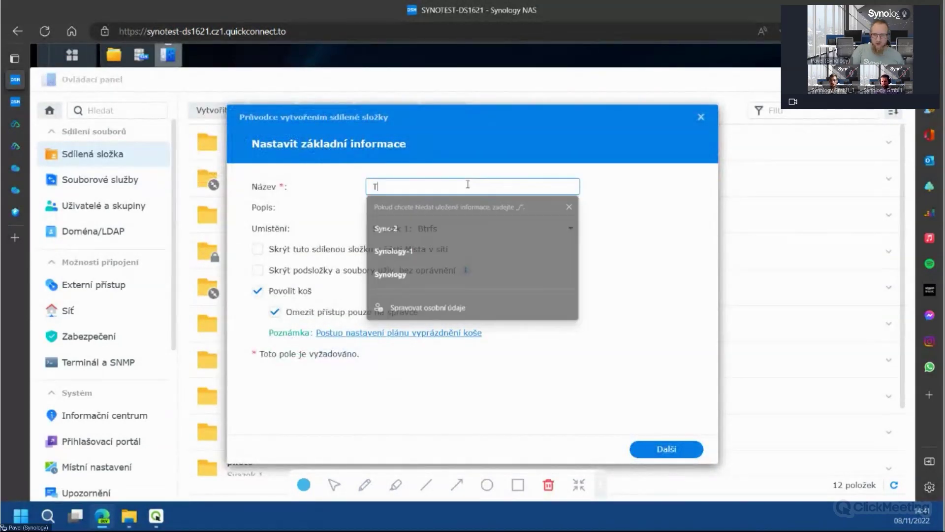
type("estWebinar")
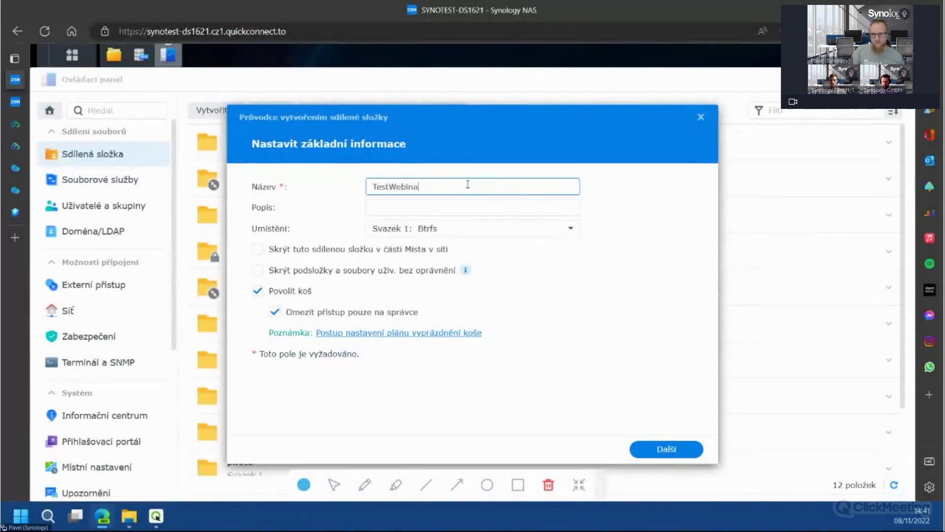
left_click(669, 450)
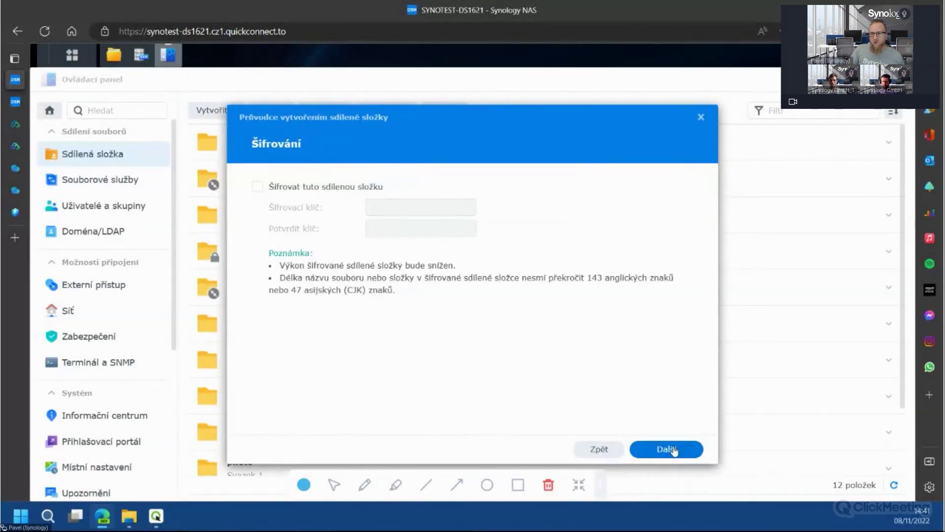
left_click(675, 449)
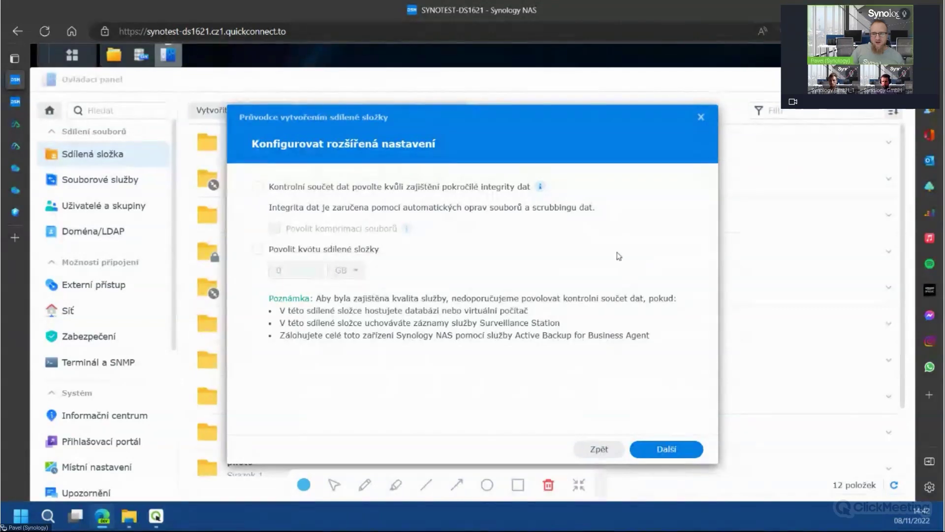
left_click(674, 454)
left_click(663, 451)
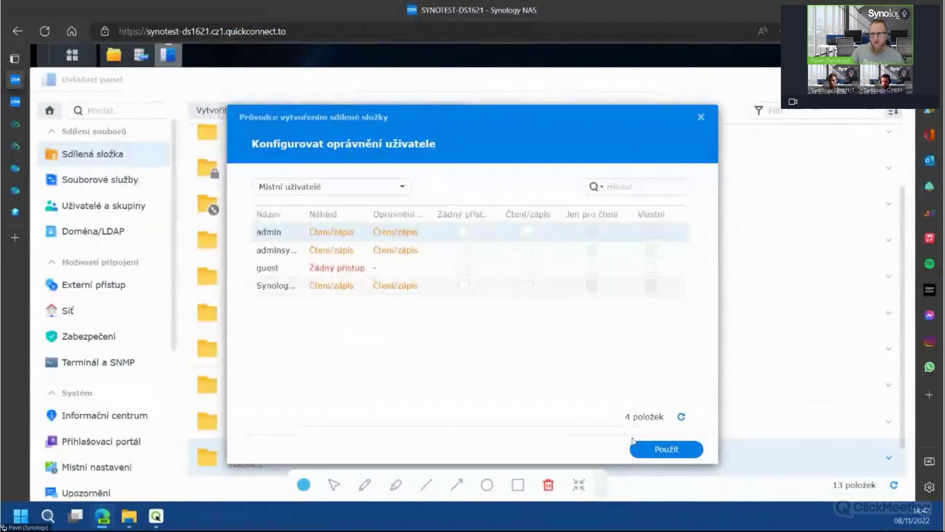
left_click(682, 451)
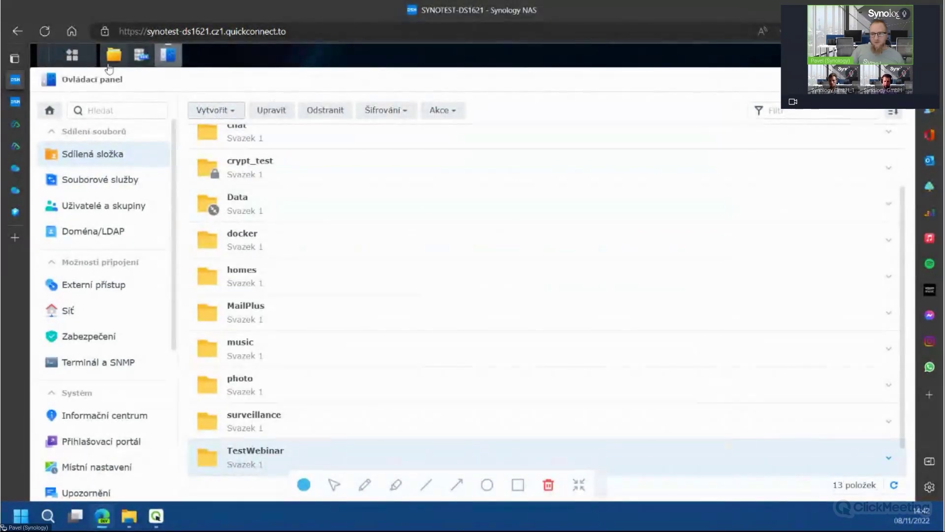
Open File Station and show the contents of the TestWebinar folder
left_click(114, 55)
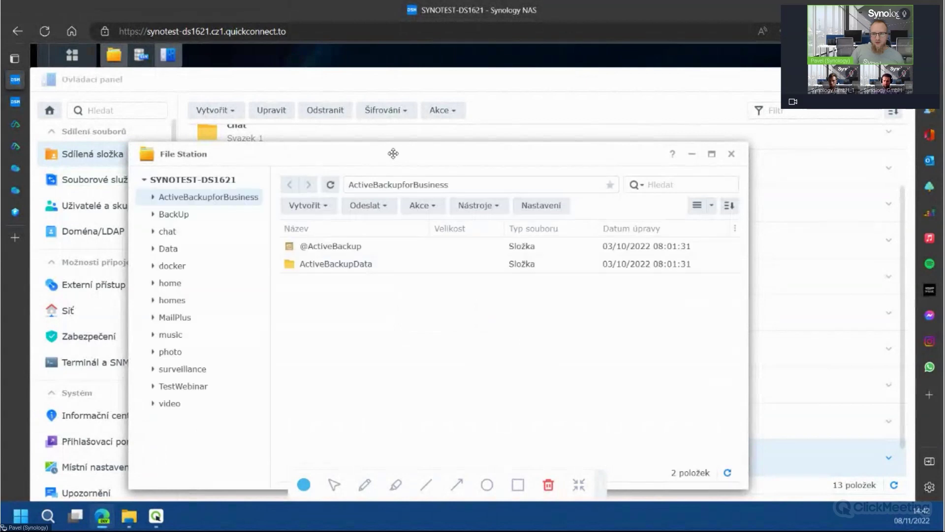
left_click_drag(392, 154, 405, 116)
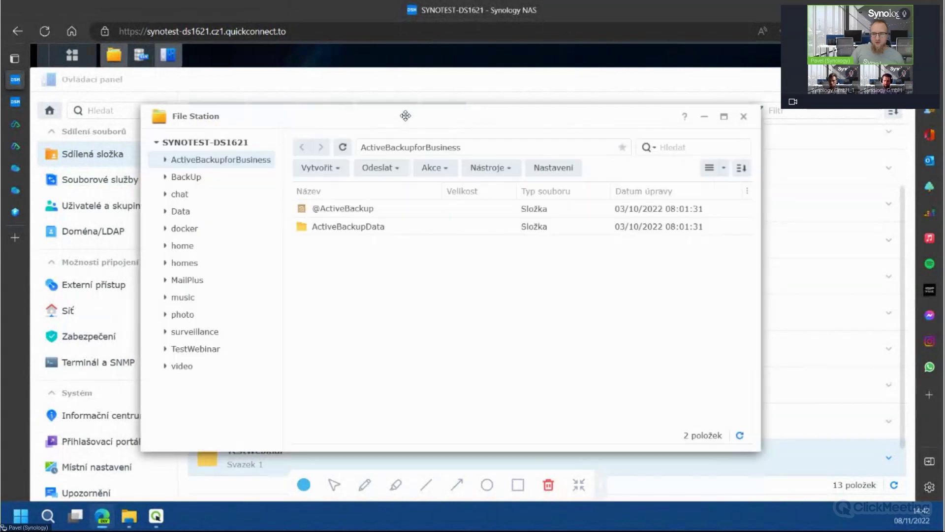
left_click(213, 348)
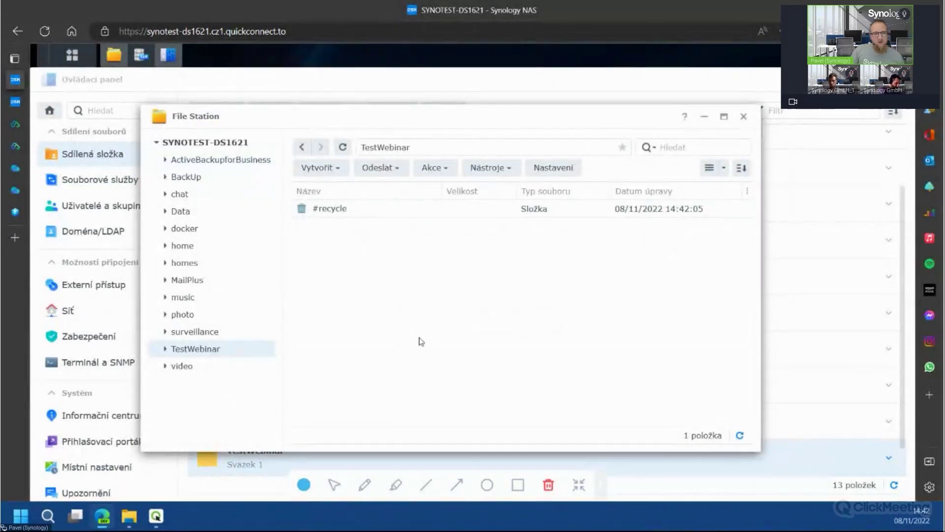
Drag both MailPlus PDFs from the Desktop into TestWebinar, overwriting existing files
left_click(129, 516)
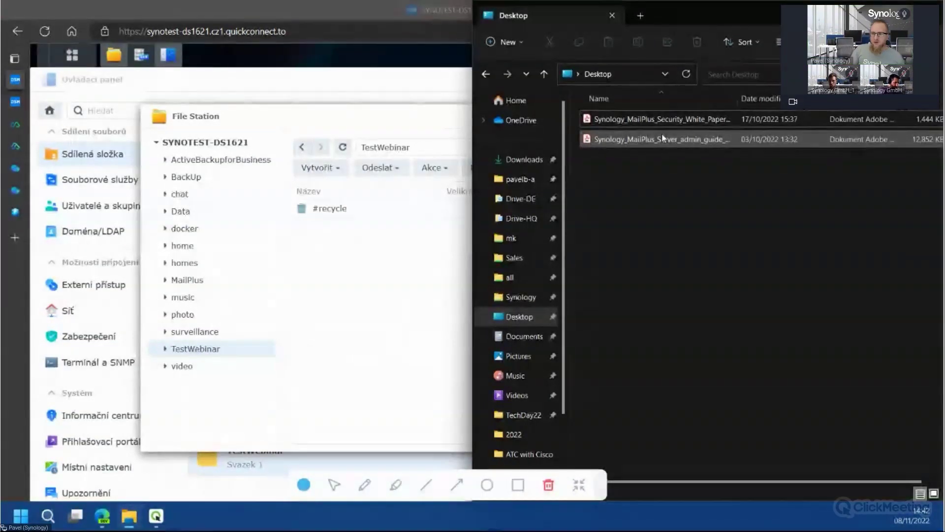
left_click(664, 140)
left_click(670, 123, "shift")
left_click_drag(697, 130, 388, 310)
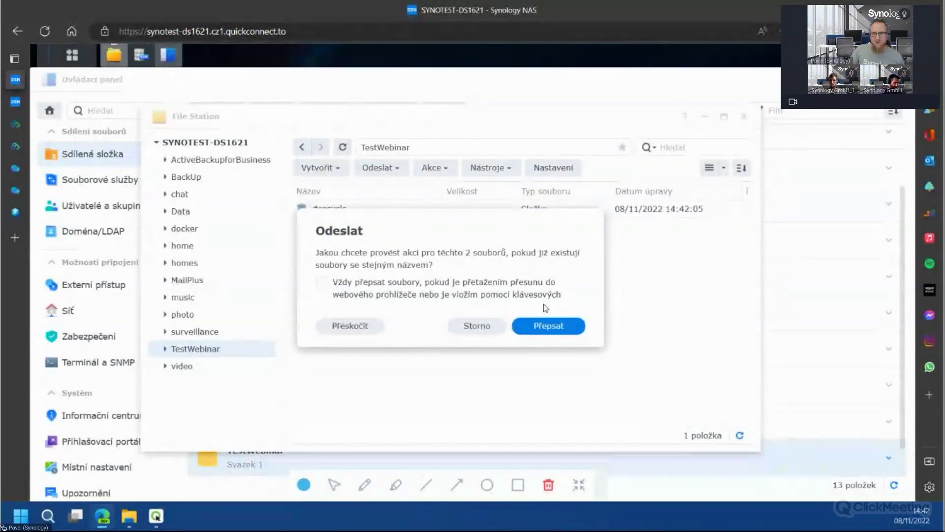
left_click(570, 325)
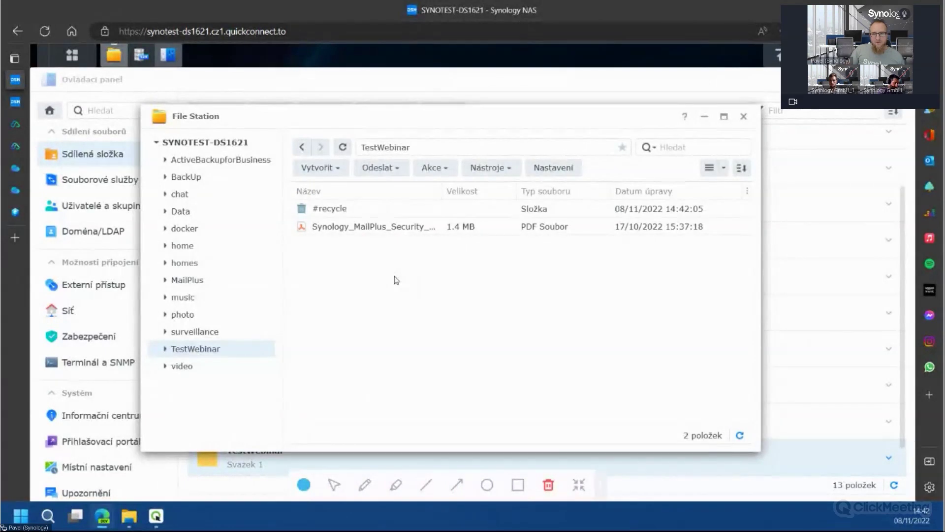
Launch Hyper Backup by searching 'hyper' in the Main Menu
left_click(72, 56)
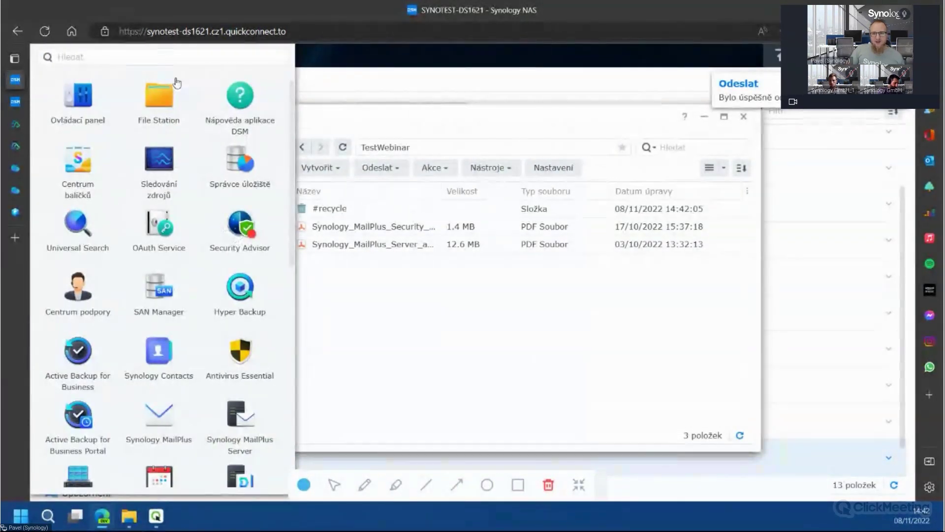
left_click(179, 59)
type("hyper")
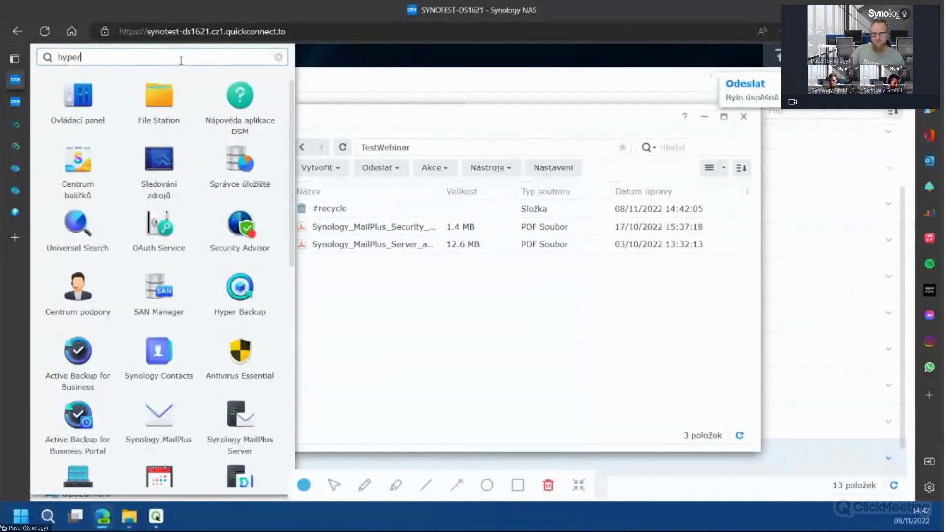
left_click(78, 98)
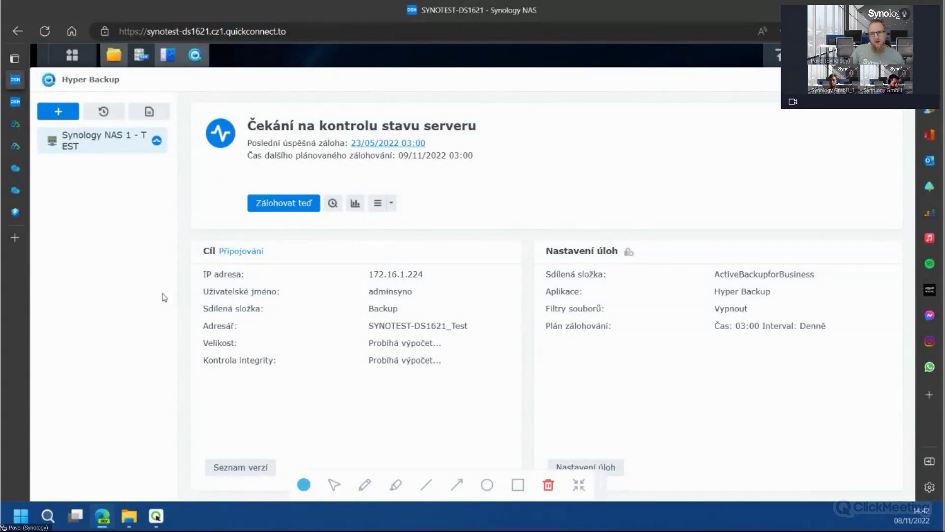
Start a new data backup task with Synology C2 Storage as the destination
left_click(58, 112)
left_click(104, 134)
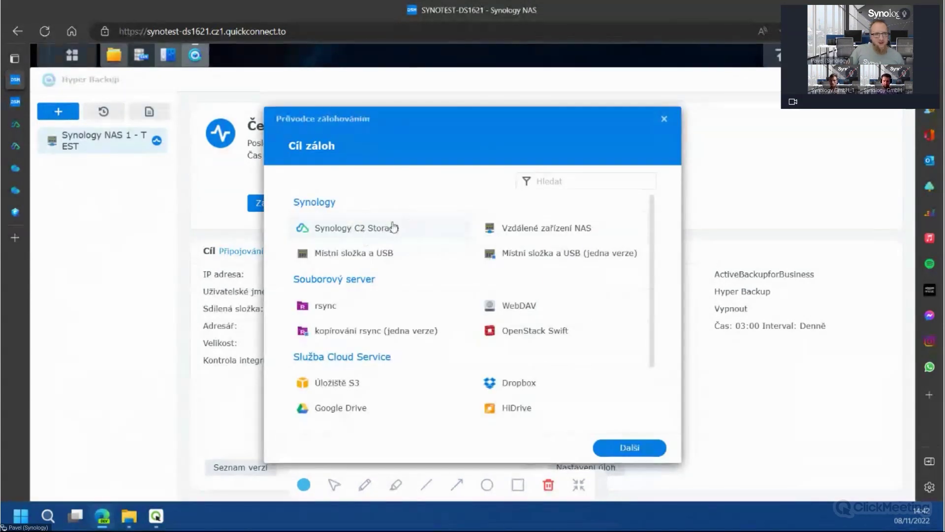
scroll(500, 293, "down", 2)
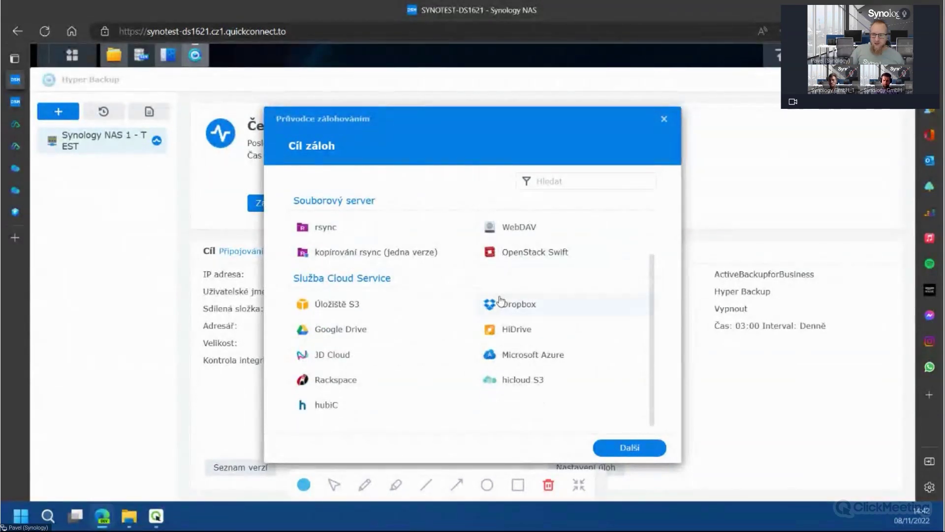
scroll(493, 305, "up", 2)
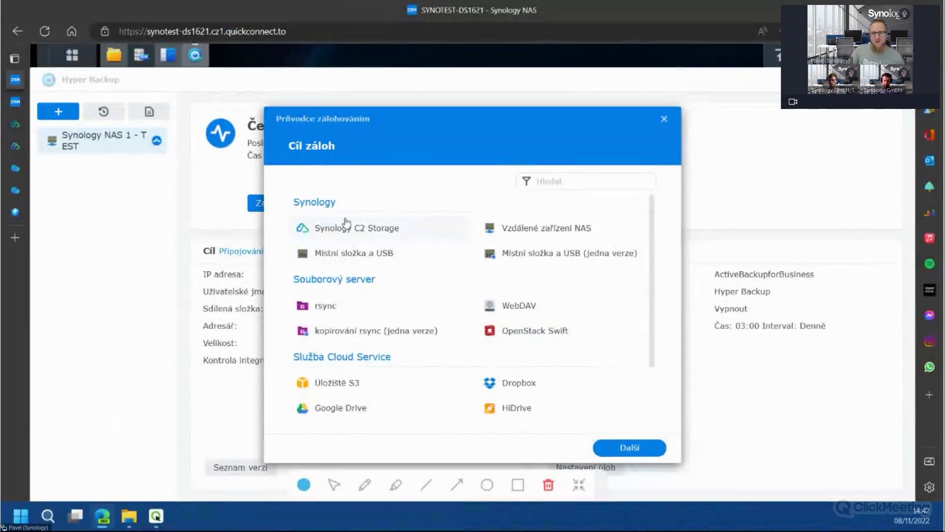
left_click(400, 230)
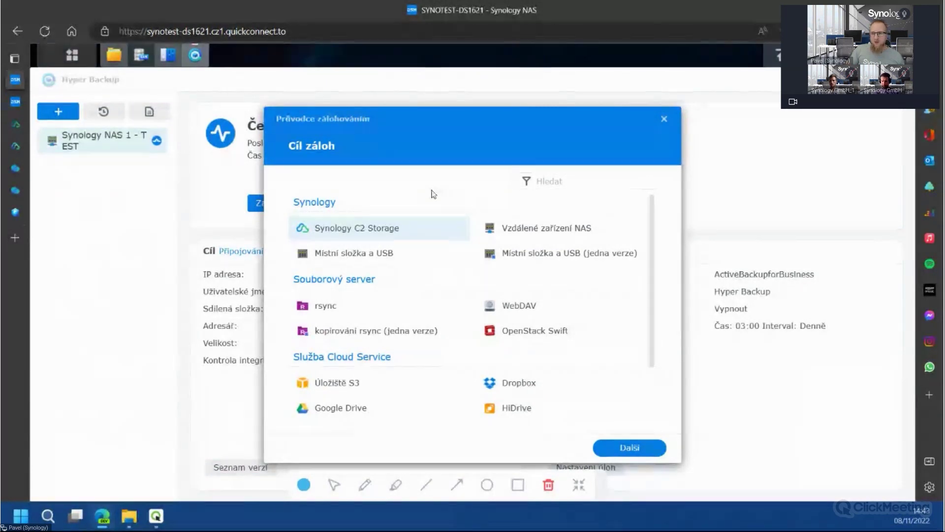
key("ctrl+plus")
key("ctrl+plus")
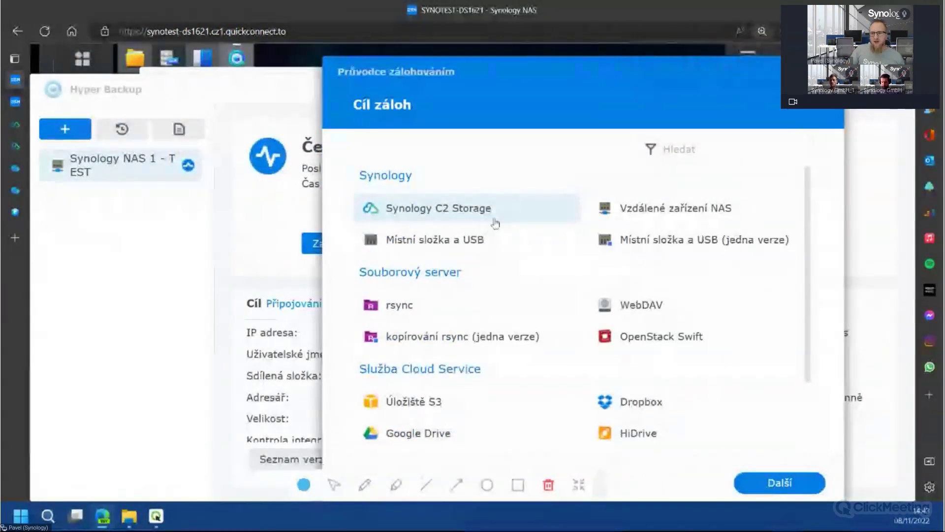
left_click(795, 485)
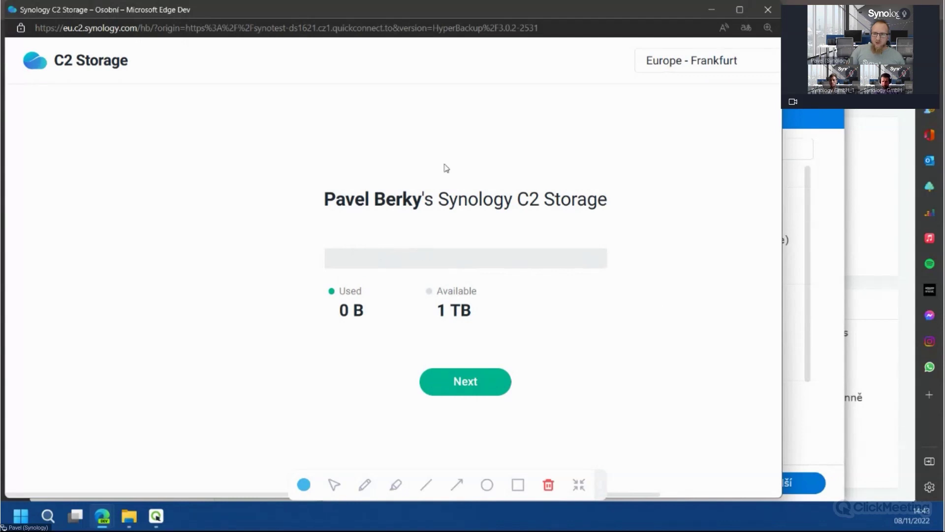
Allow Hyper Backup access to C2 Storage and continue with creating the backup task
left_click(498, 388)
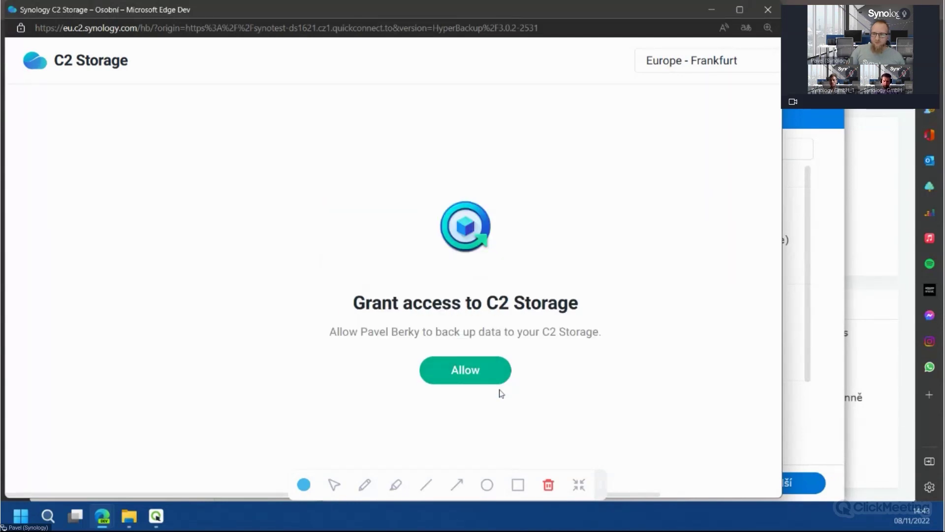
left_click(462, 379)
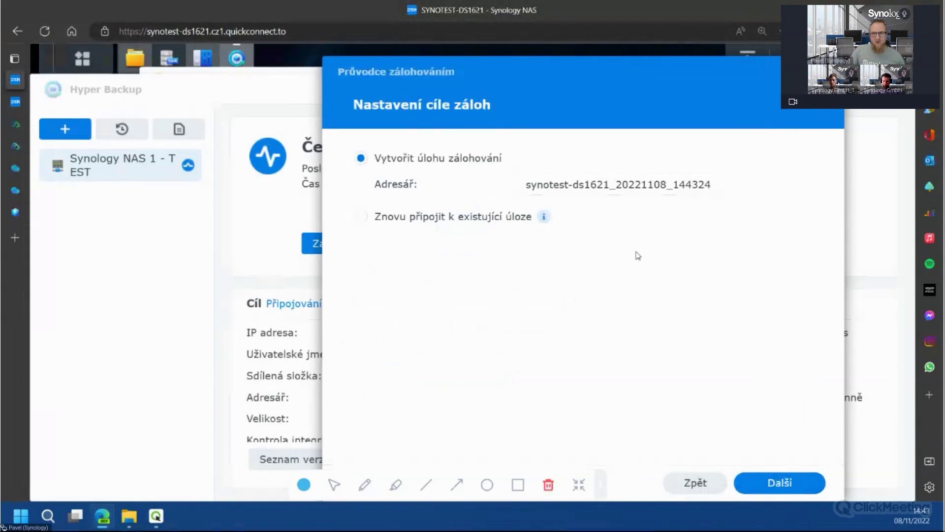
key("ctrl+minus")
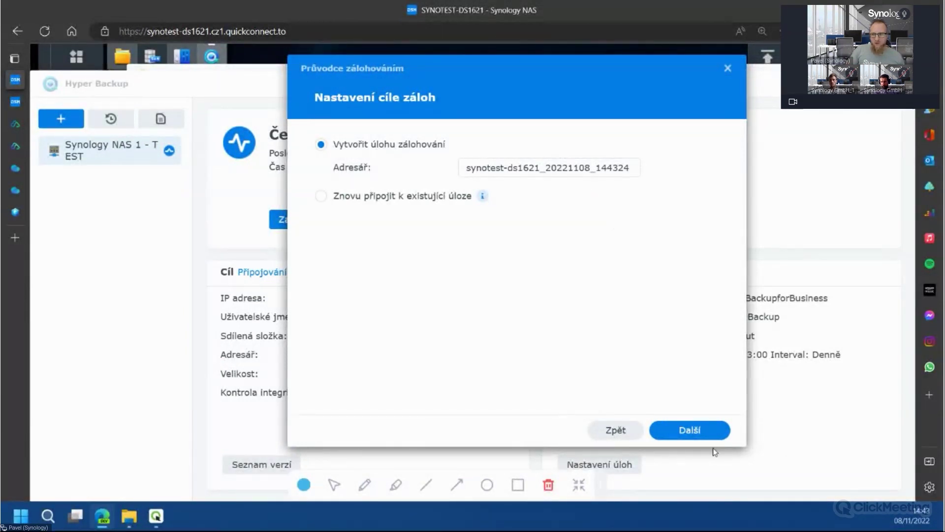
left_click(692, 430)
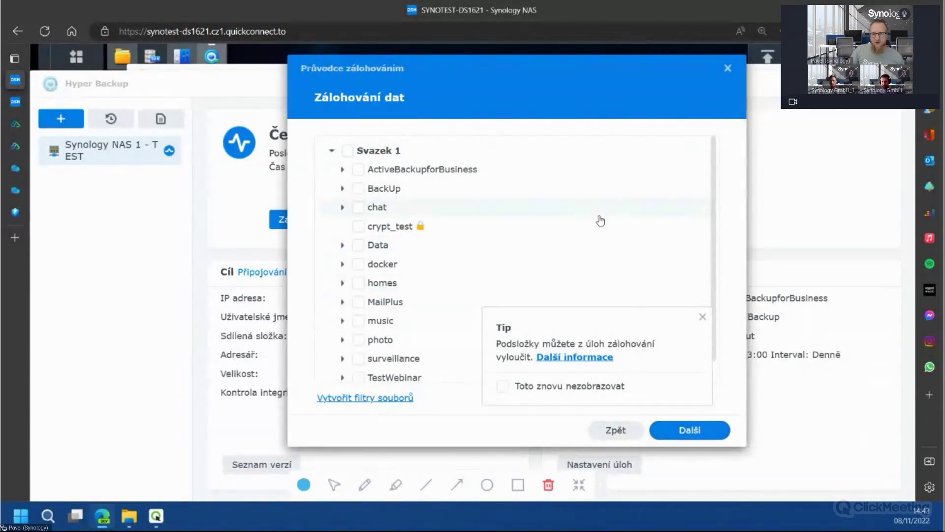
Tick only the TestWebinar folder for backup and continue to the task settings
scroll(513, 233, "down", 1)
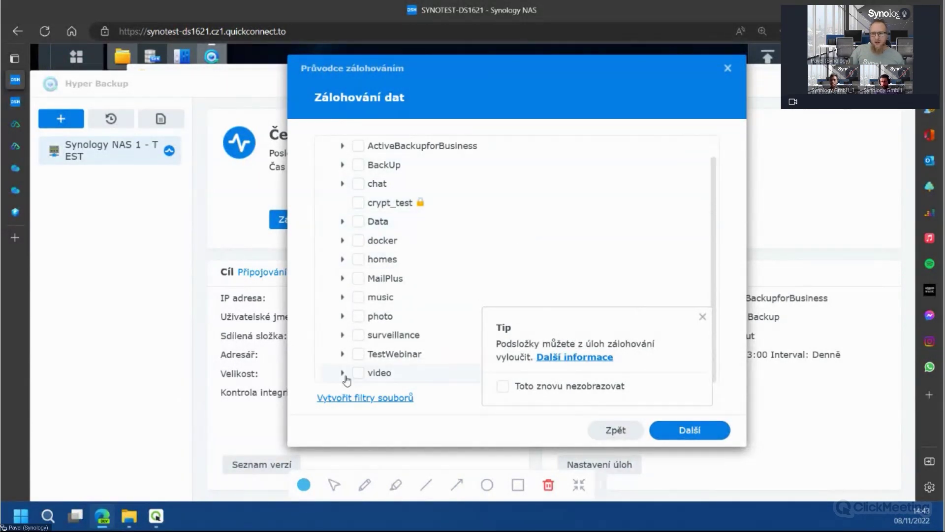
left_click(363, 358)
scroll(371, 352, "up", 1)
key("ctrl+plus")
key("ctrl+plus")
key("ctrl+plus")
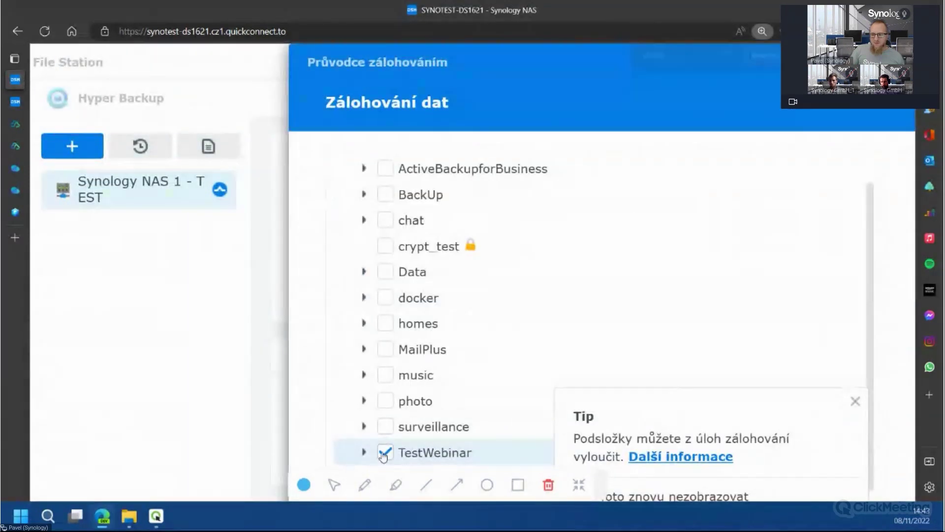
key("ctrl+minus")
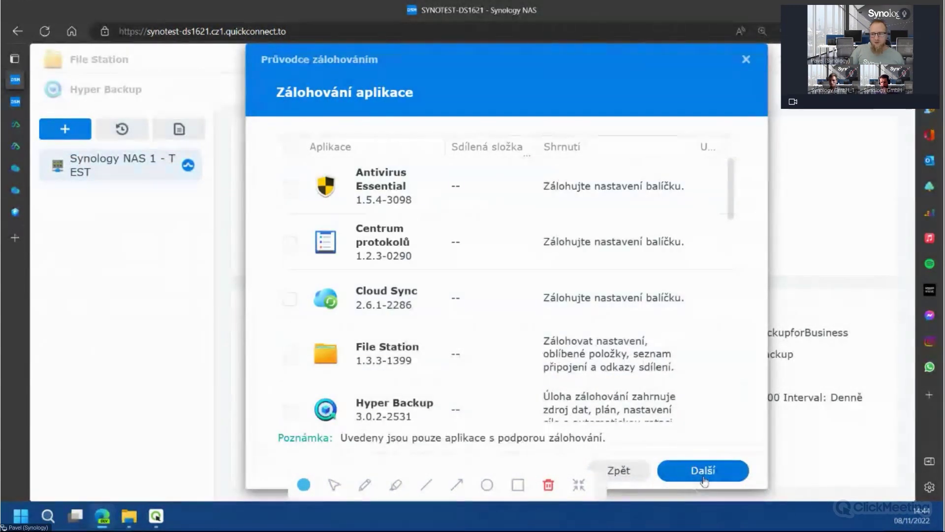
left_click(704, 478)
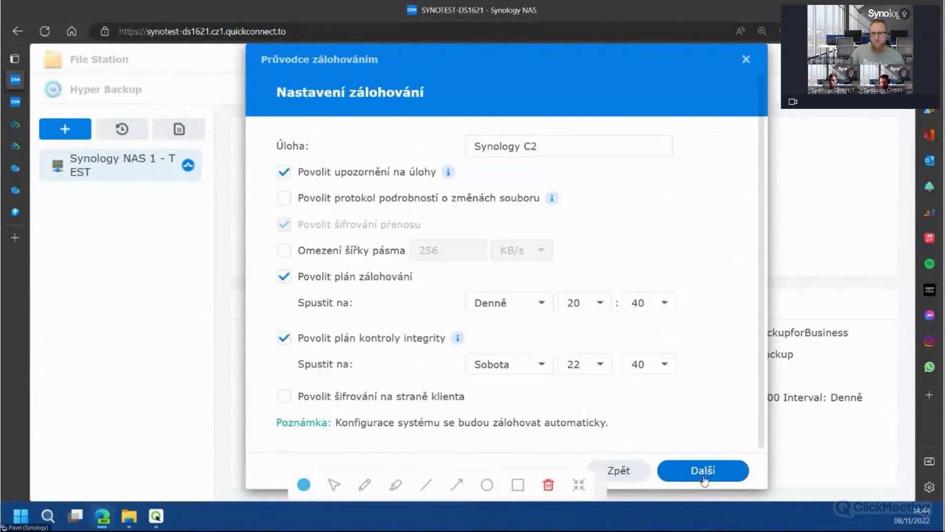
Enable client-side encryption for the Synology C2 task with a confirmed password, accepting the key warning
left_click(553, 145)
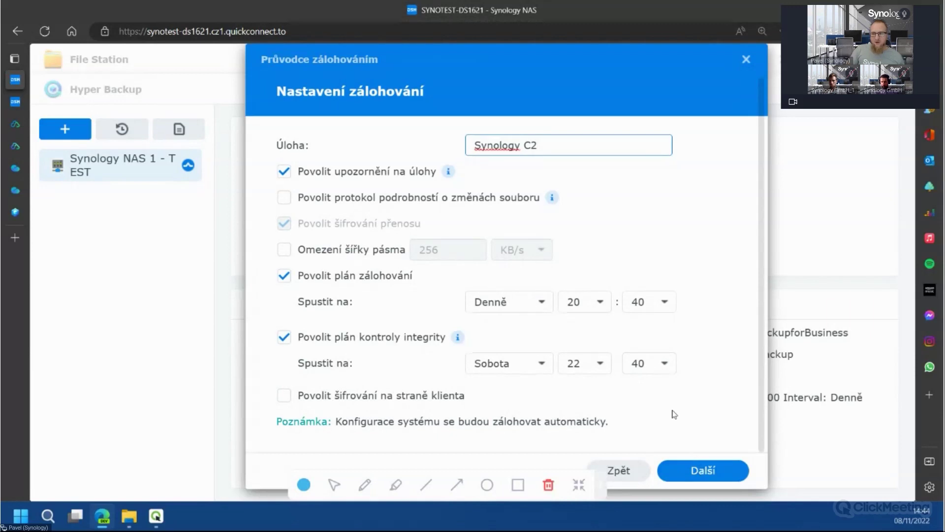
left_click(446, 396)
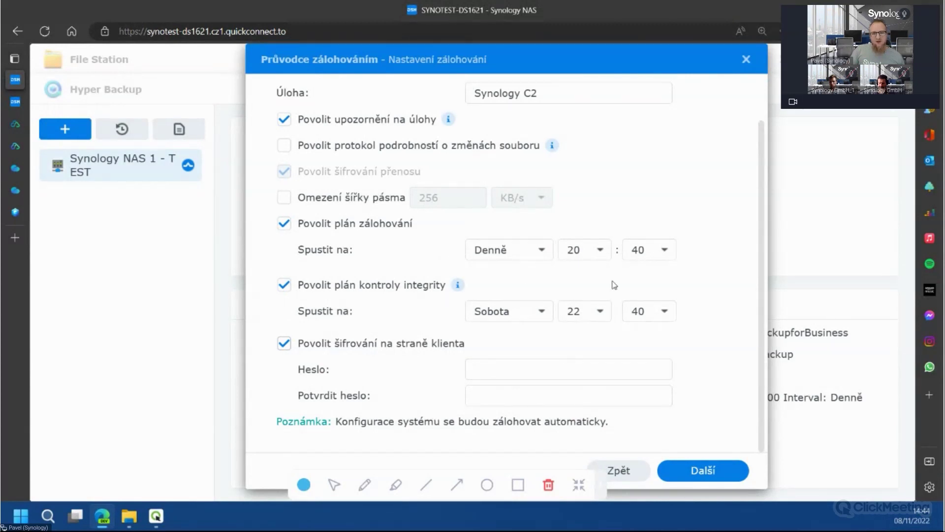
left_click(501, 374)
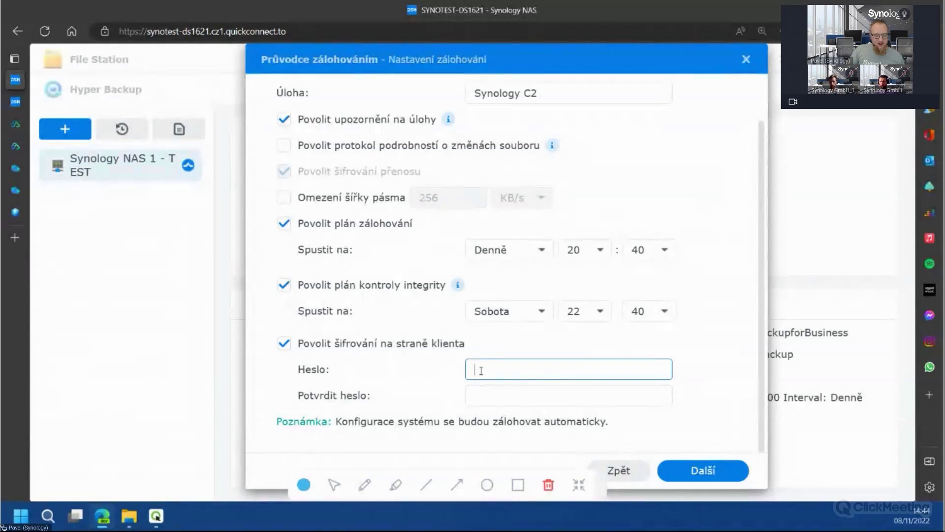
type("•••••••••••")
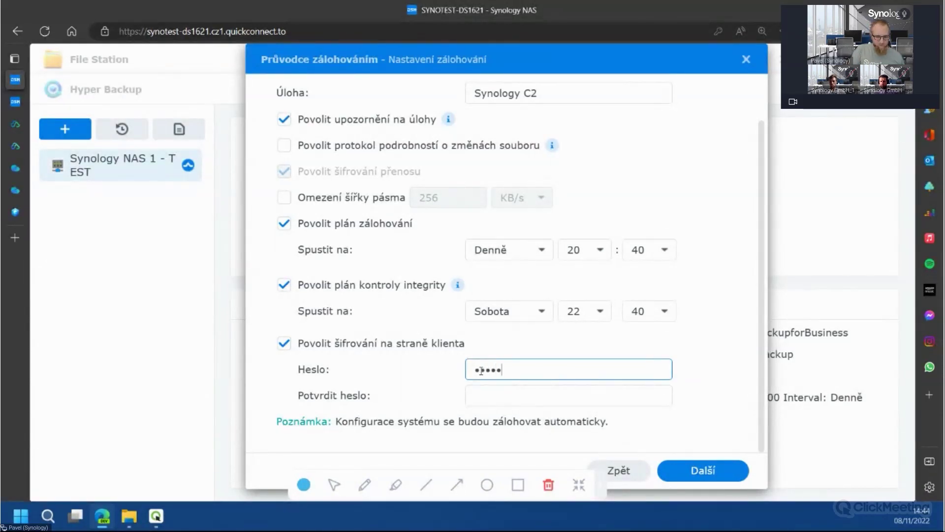
type("••")
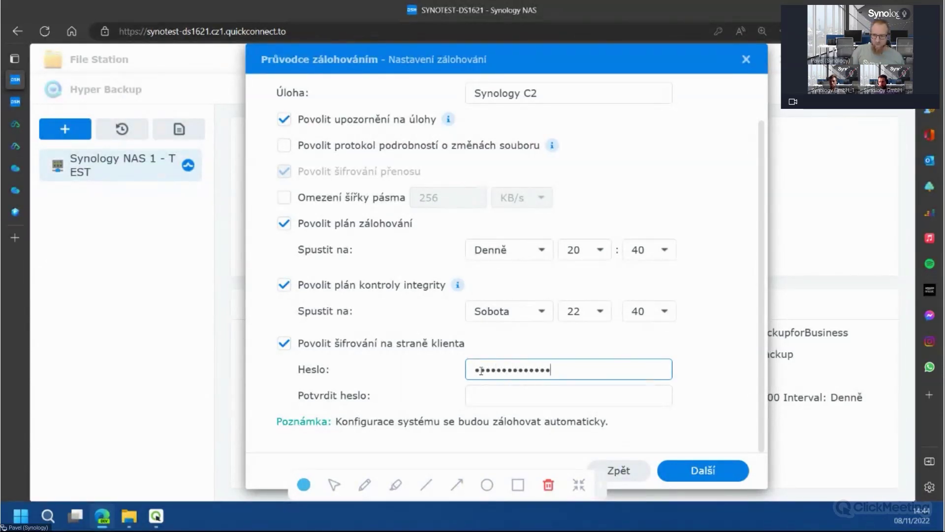
key("Tab")
type("••••••••••••")
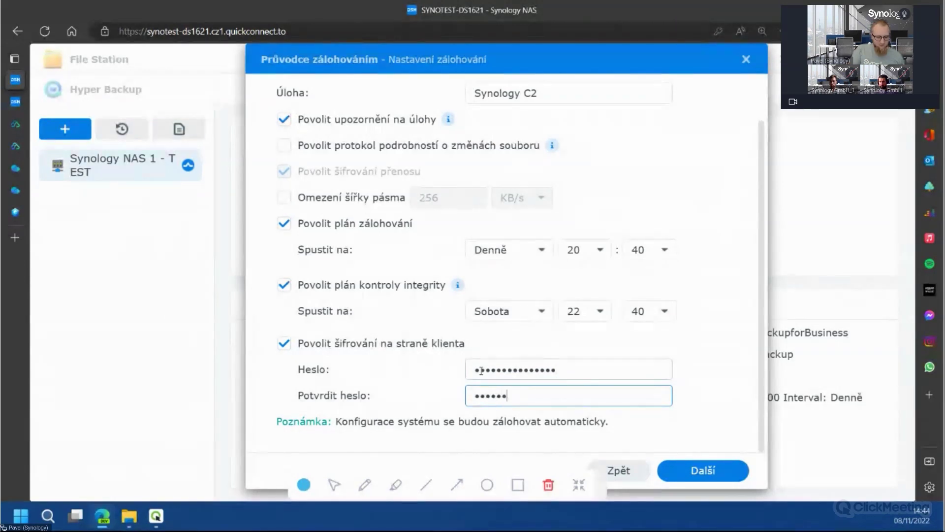
type("•••")
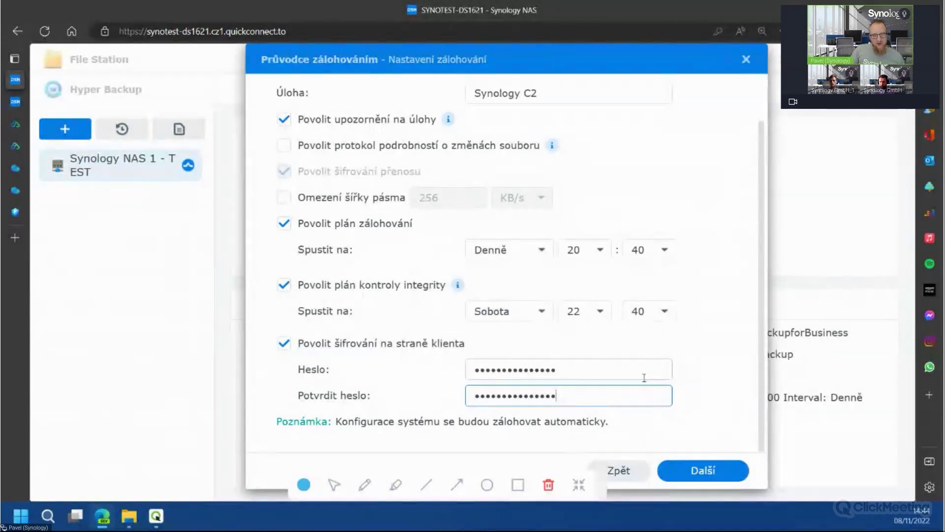
left_click(718, 473)
left_click(663, 335)
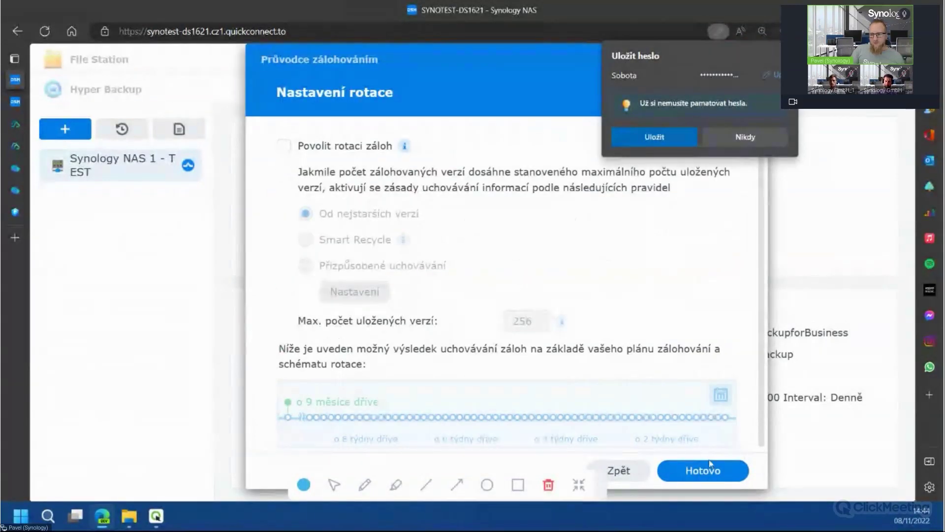
Finish the wizard, decline the browser's password save, and run the first backup now
left_click(713, 473)
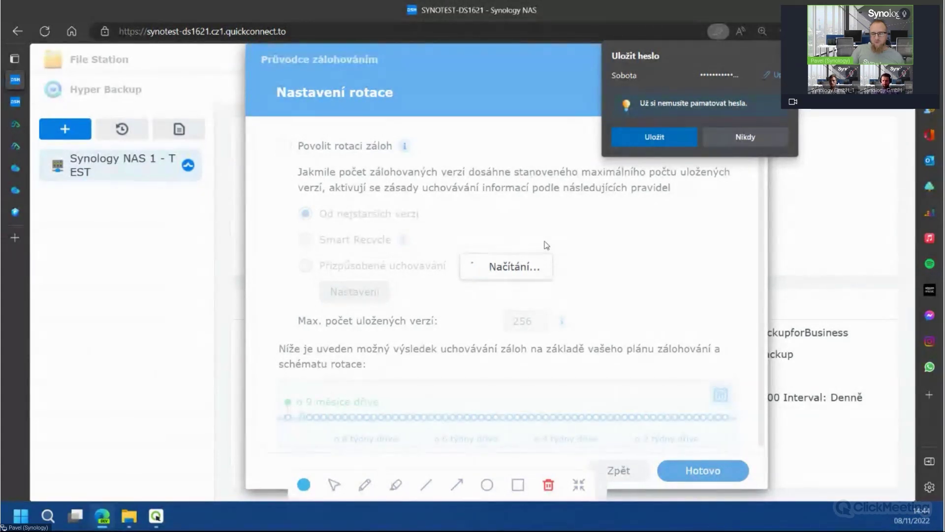
left_click(738, 183)
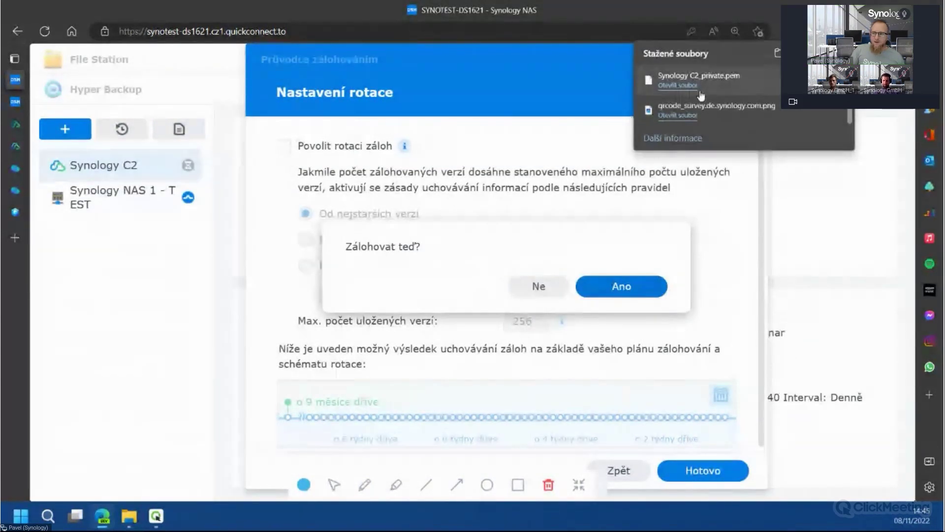
left_click(635, 295)
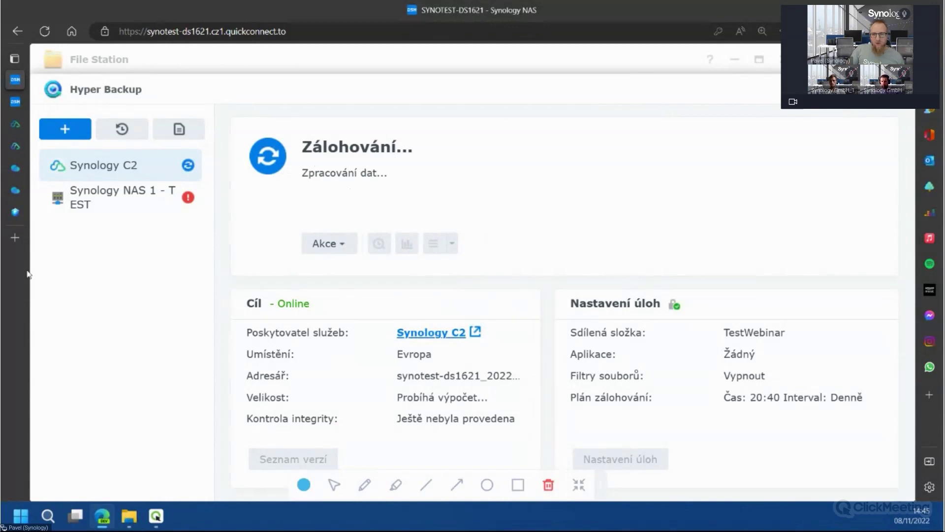
Review the Hyper Backup usage and the NAS backup task in Synology C2 Storage
mouse_move(20, 256)
left_click(63, 168)
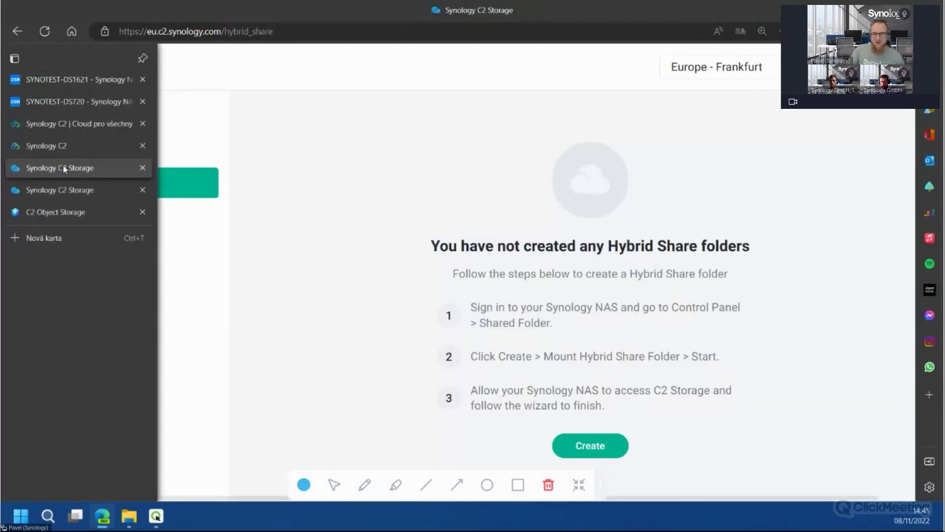
left_click(118, 154)
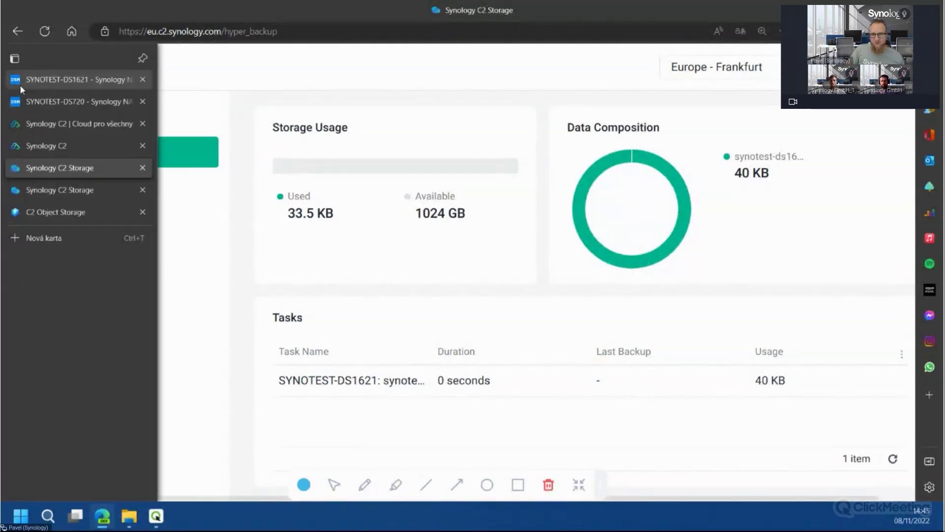
Check backup progress on the NAS, then open C2's empty Hybrid Share page
left_click(20, 85)
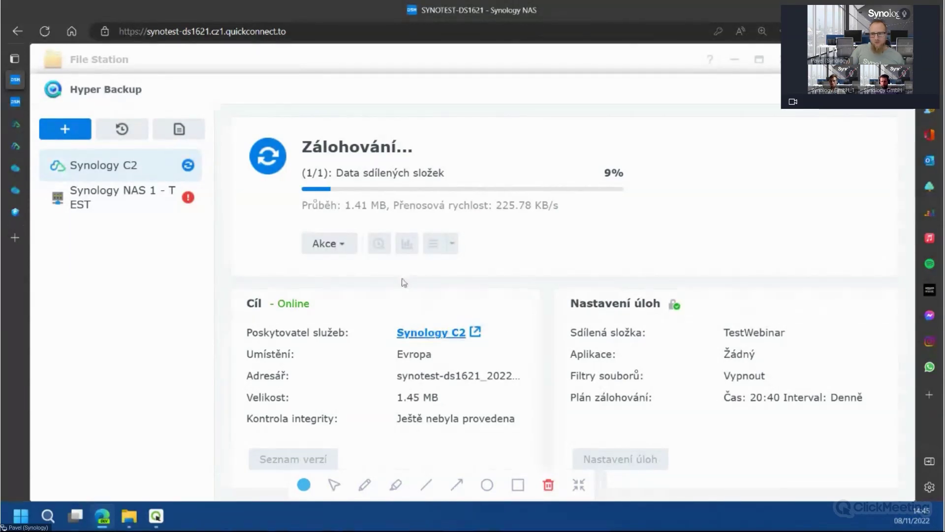
mouse_move(18, 133)
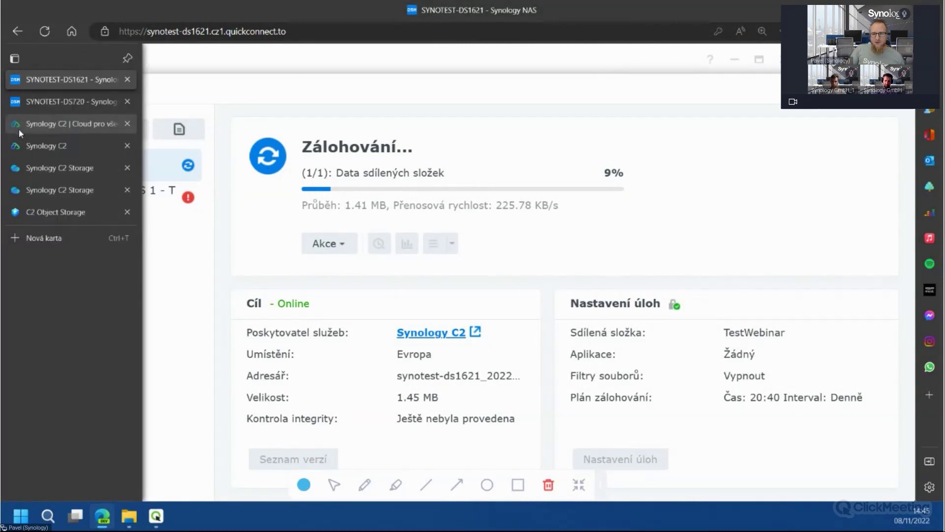
left_click(64, 168)
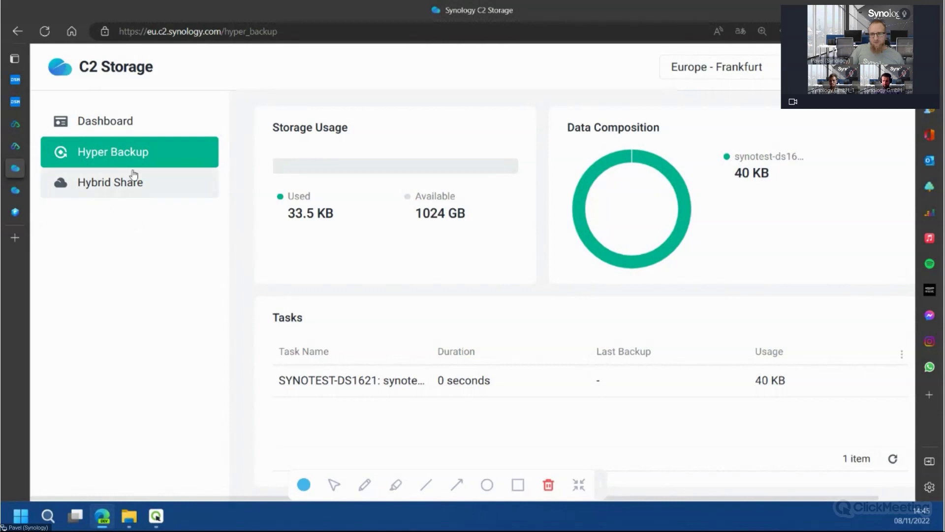
left_click(120, 187)
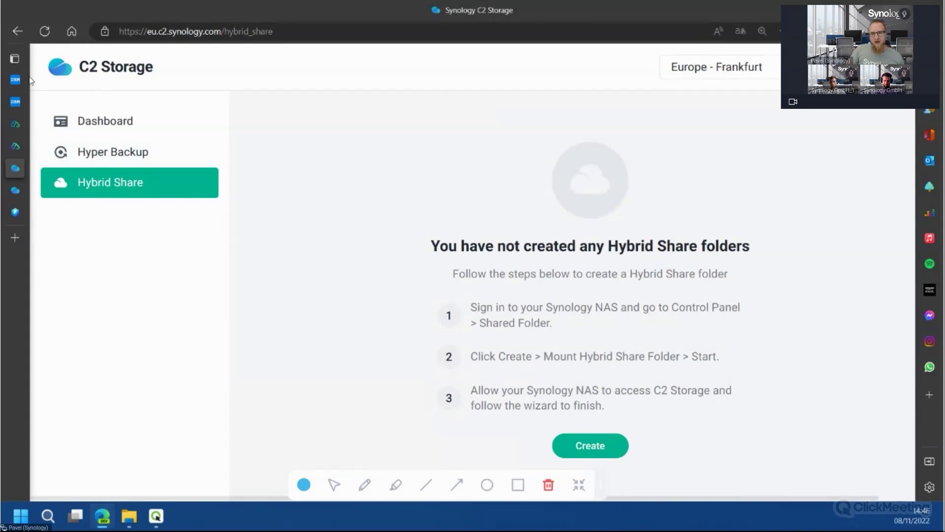
Open the shared folder list in the NAS Control Panel
mouse_move(15, 167)
left_click(59, 78)
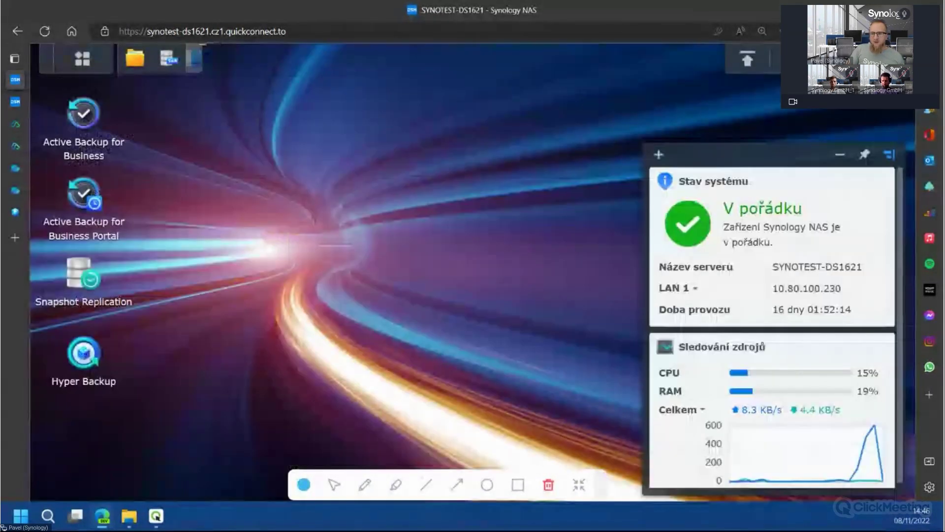
left_click(82, 59)
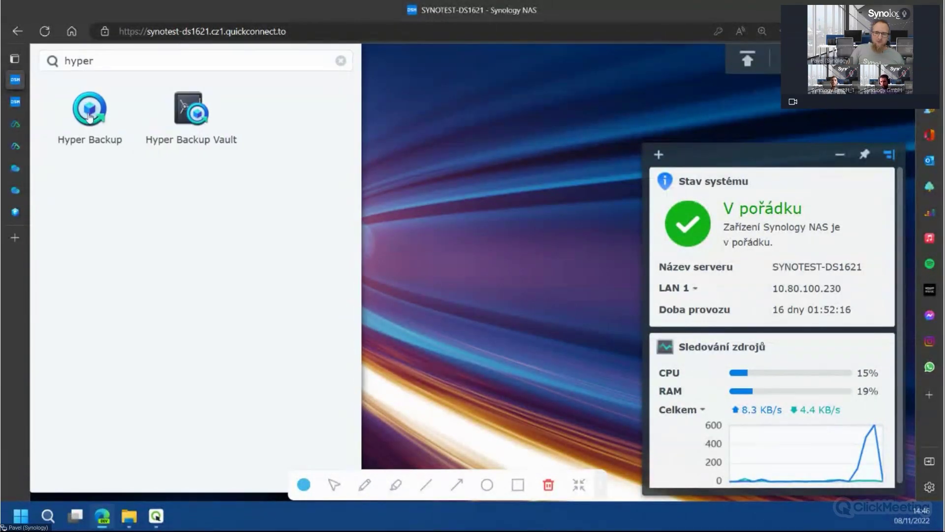
left_click(341, 60)
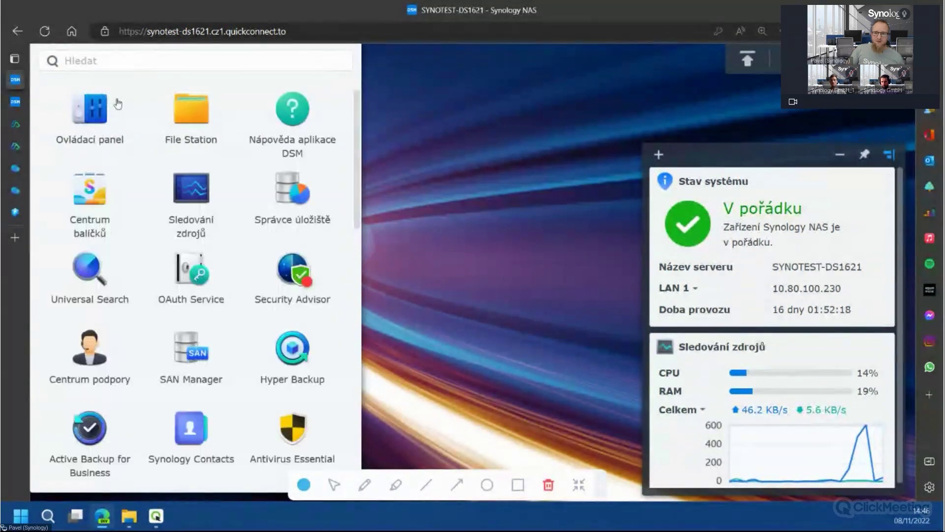
left_click(100, 114)
left_click(116, 178)
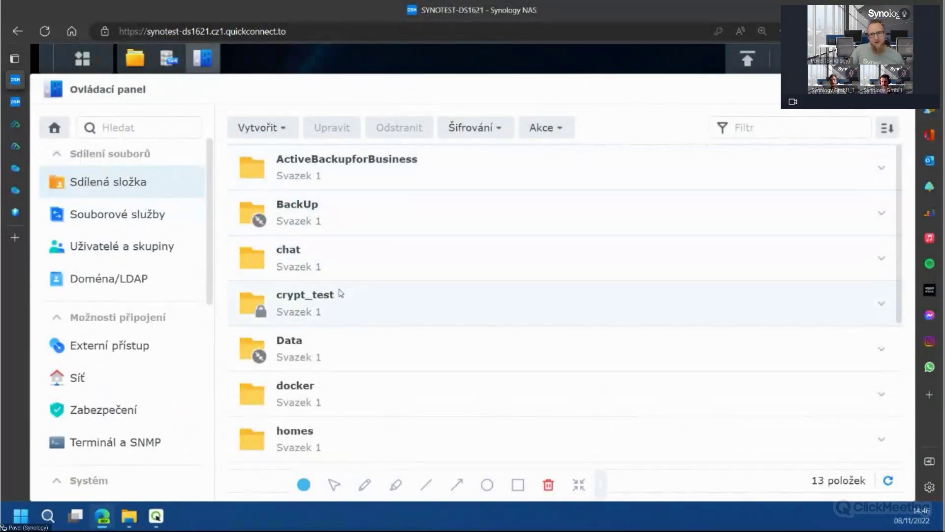
Start the Hybrid Share folder mount wizard and launch its connection to C2 Storage
left_click(290, 126)
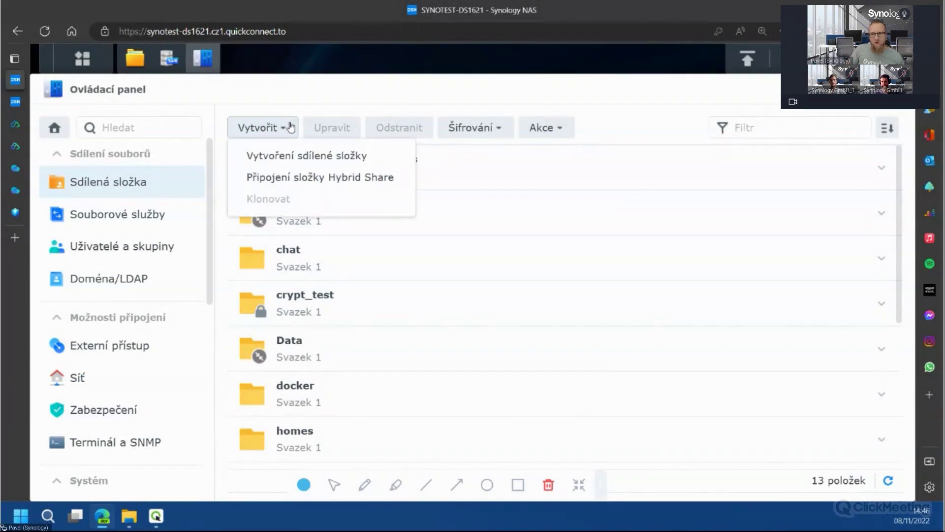
left_click(346, 182)
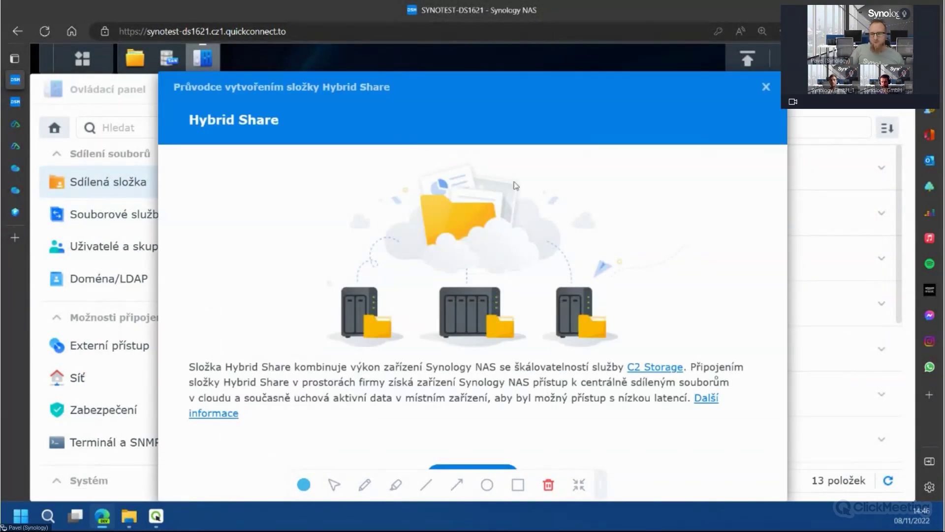
key("ctrl+minus")
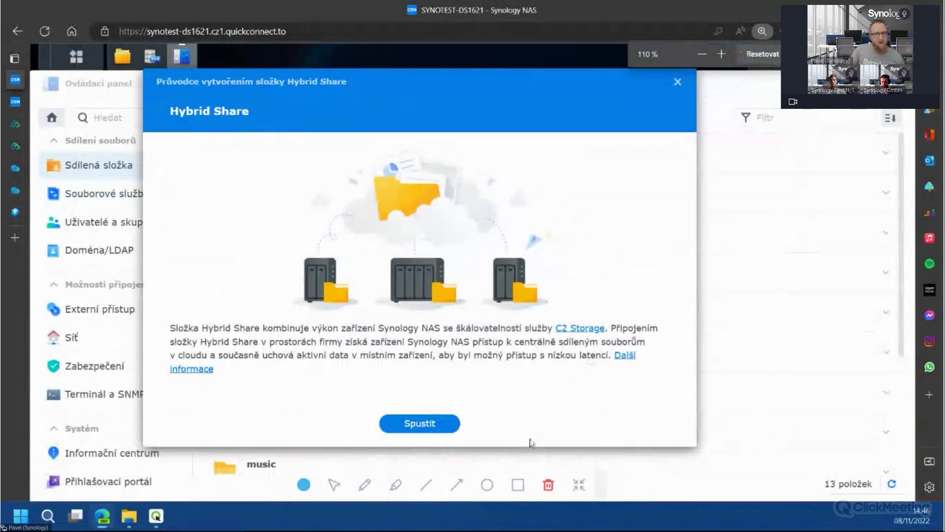
key("Return")
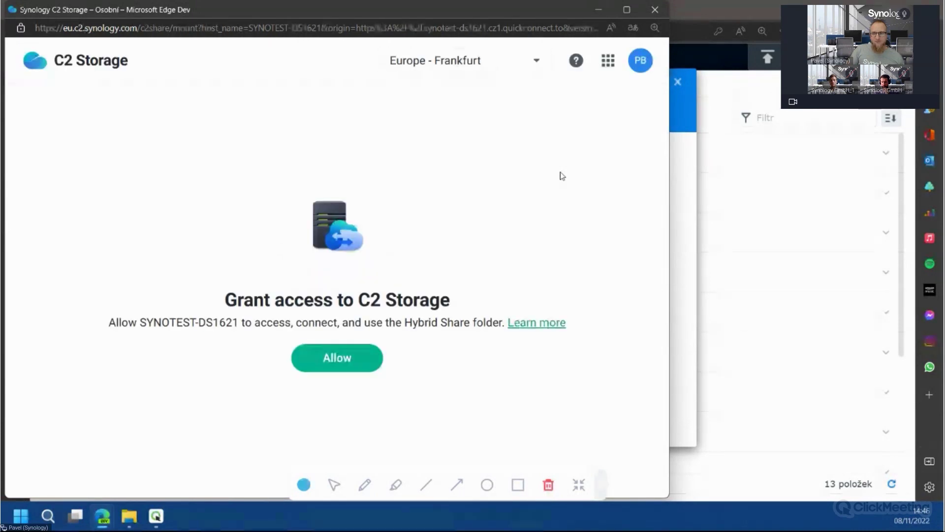
Grant the NAS C2 access and create Hybrid Share folder TestWebinarHybrid with a 750 GB quota
left_click(376, 355)
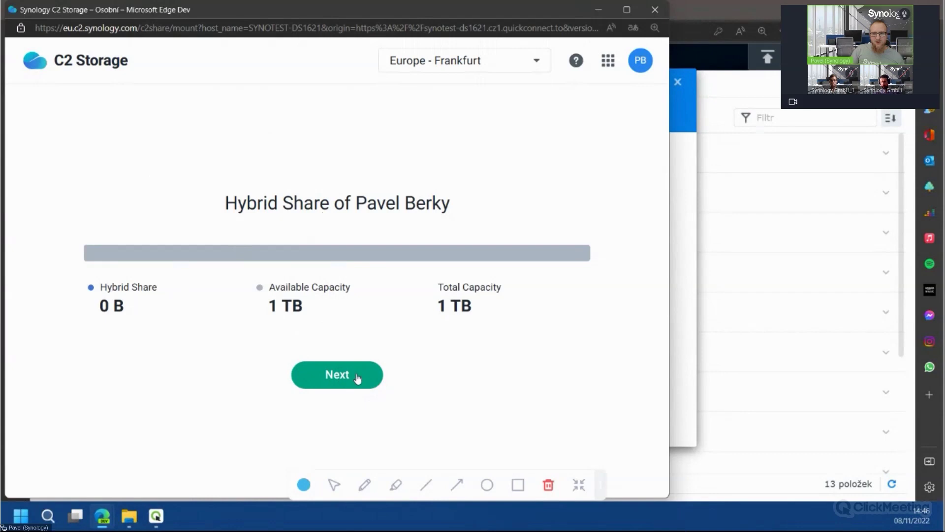
left_click(357, 375)
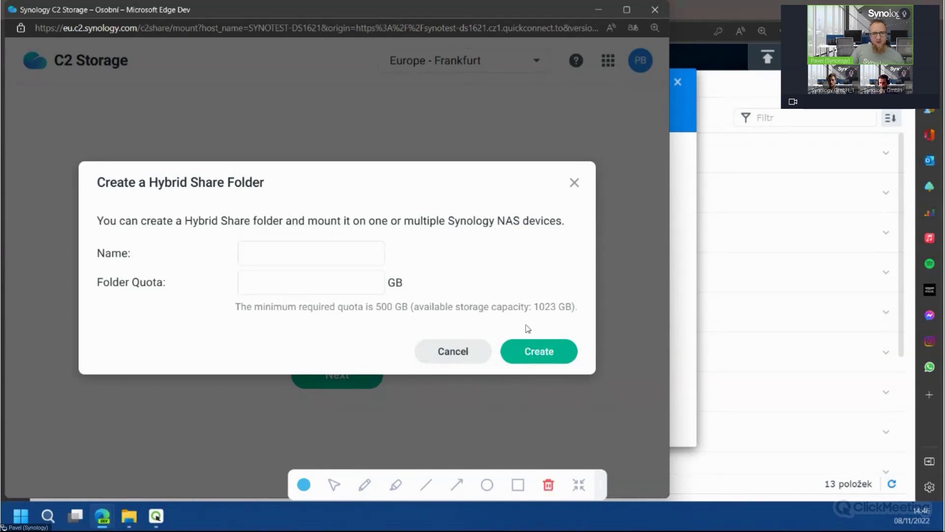
left_click(285, 253)
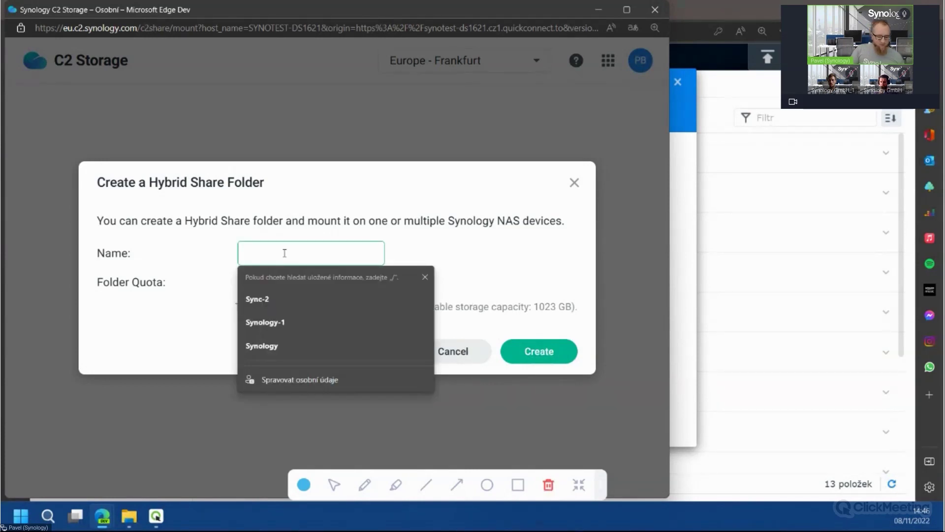
type("TestWeb")
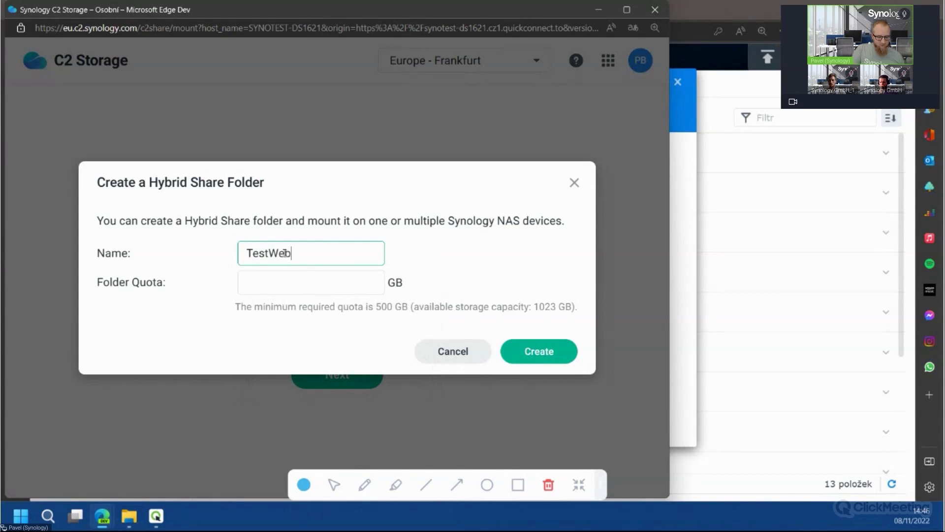
type("inarHybr")
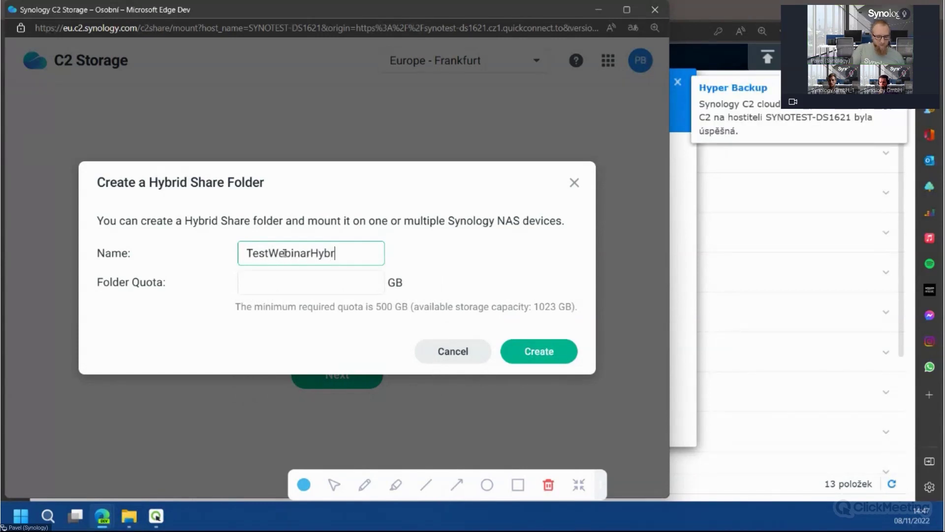
type("id")
key("Tab")
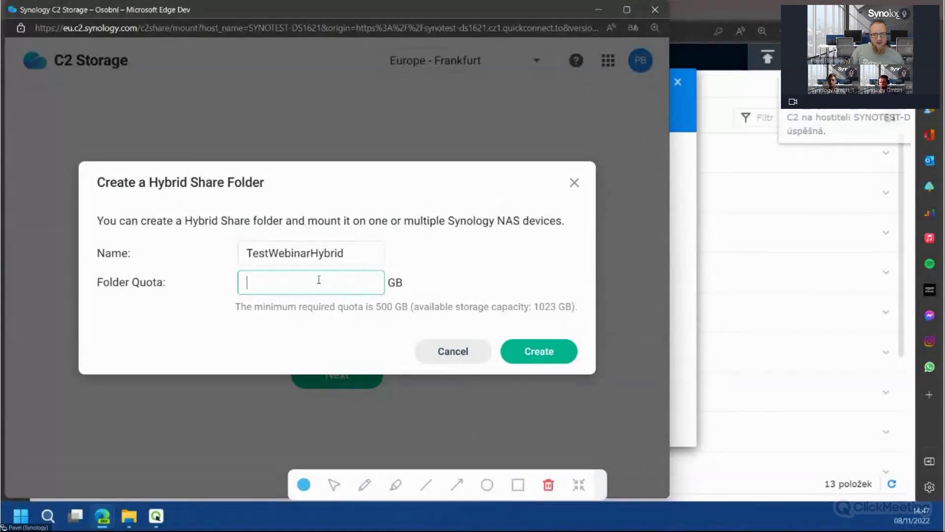
type("750")
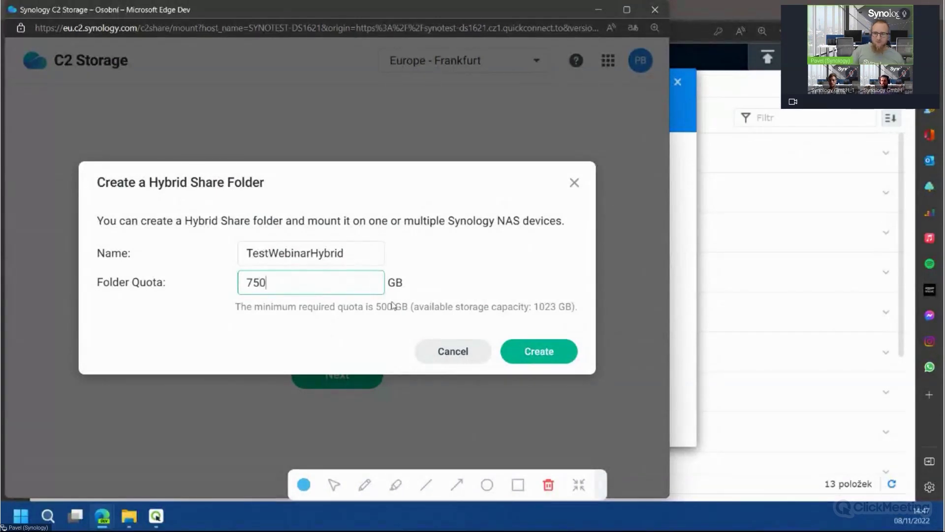
left_click(548, 354)
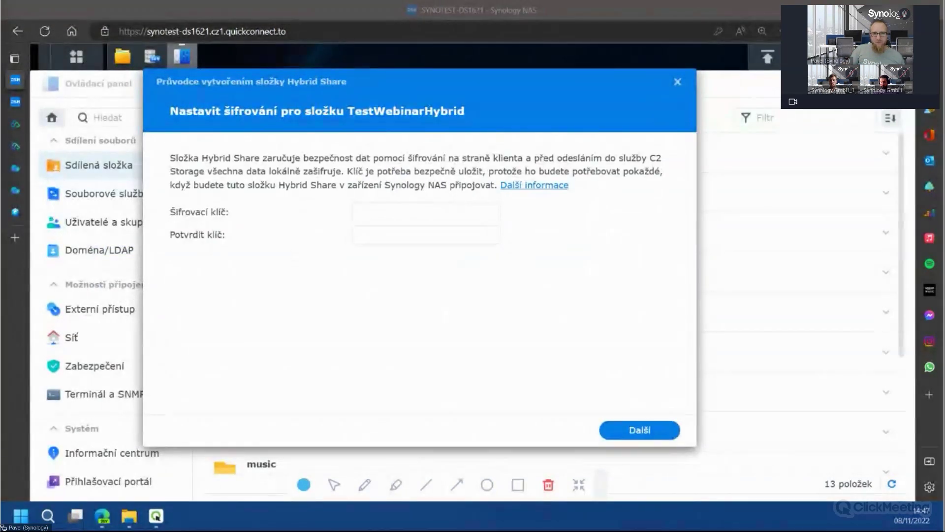
Enter the folder's encryption key and retype a matching confirmation key
left_click(423, 213)
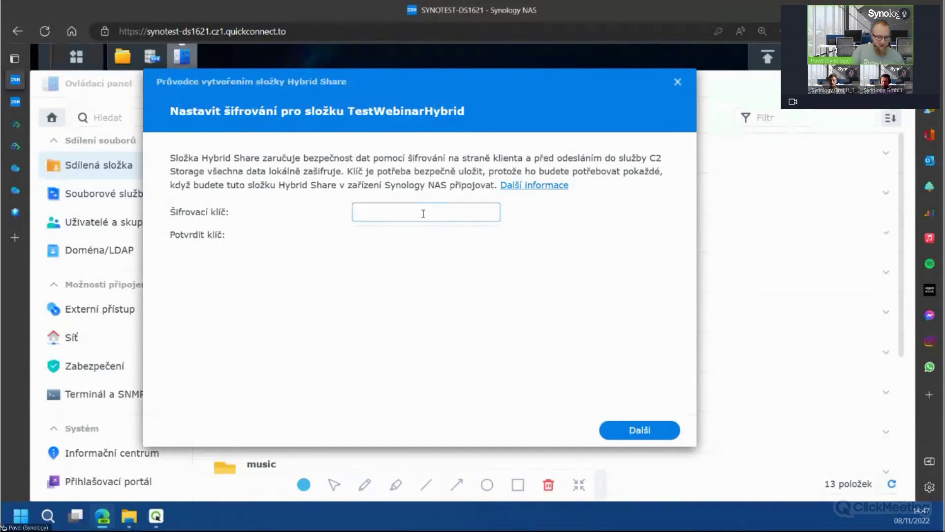
type("a")
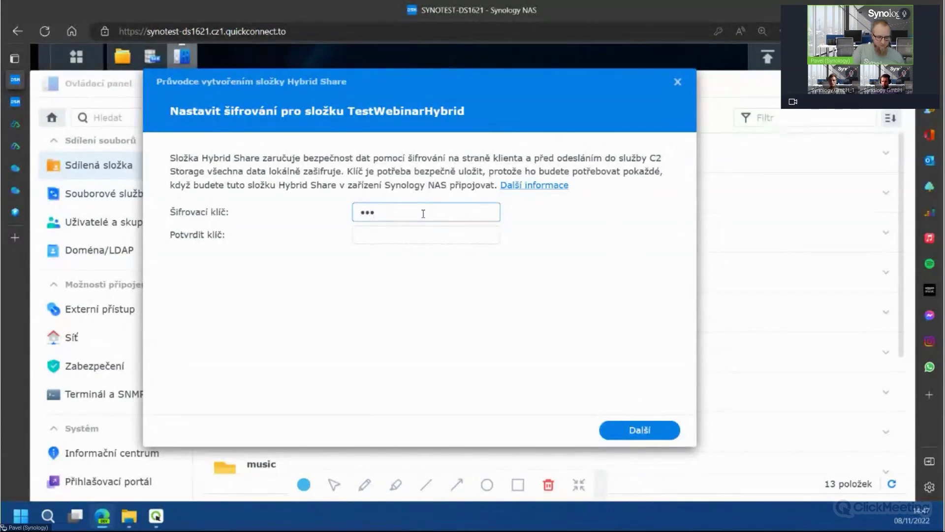
type("aaaaaaaaaaaa")
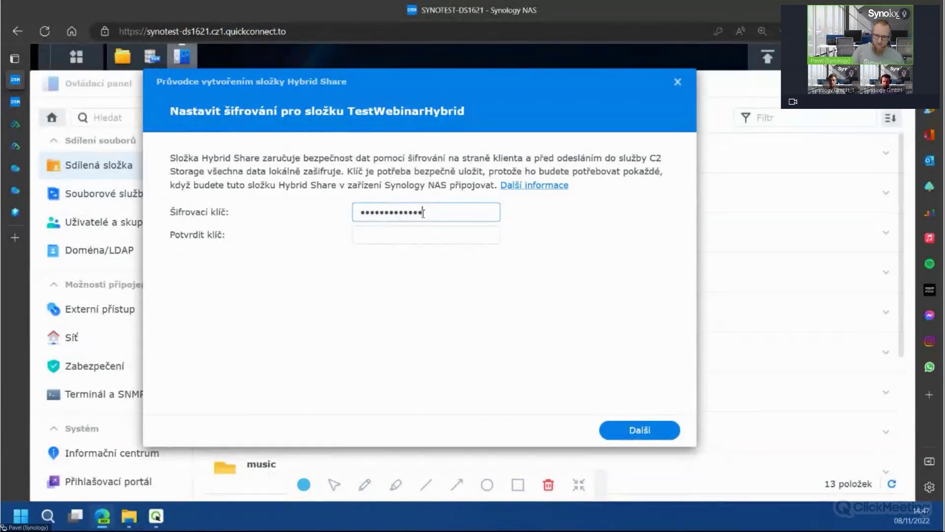
key("Tab")
type("aaaaaaaaaa")
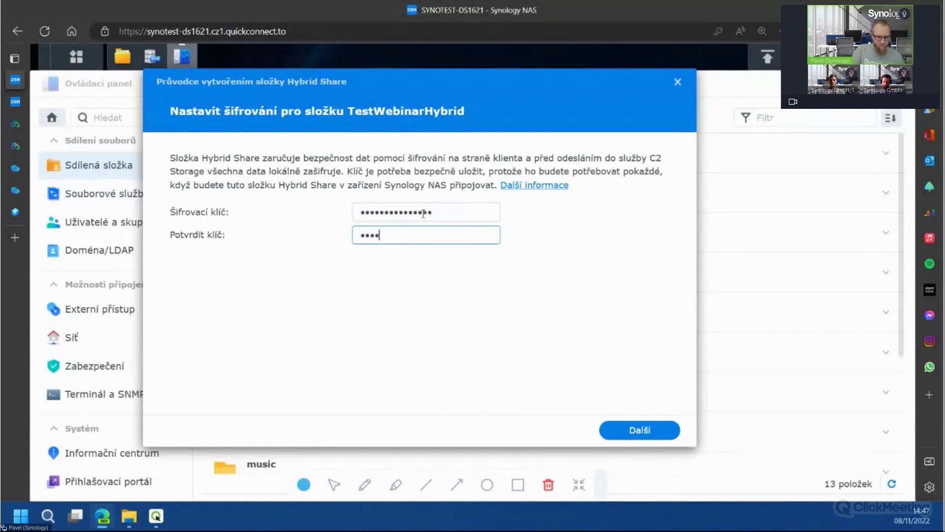
type("aaaaa")
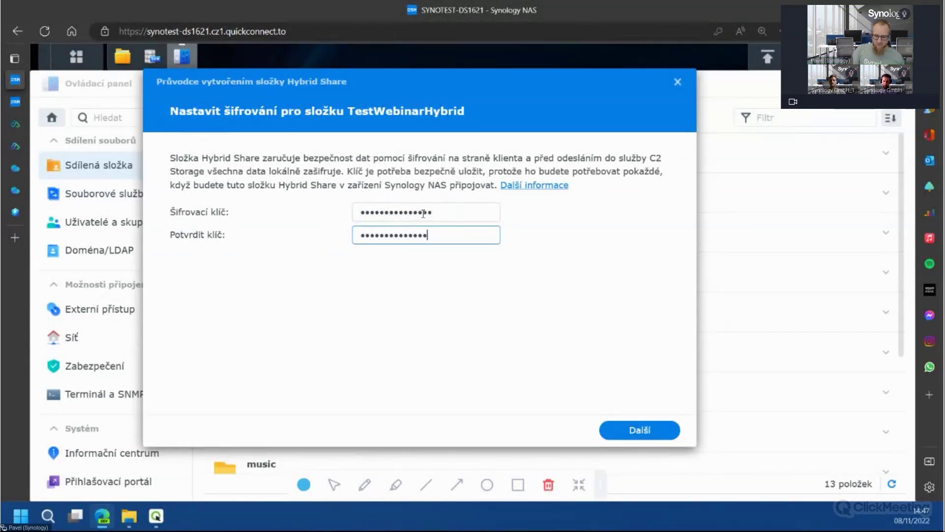
left_click(472, 308)
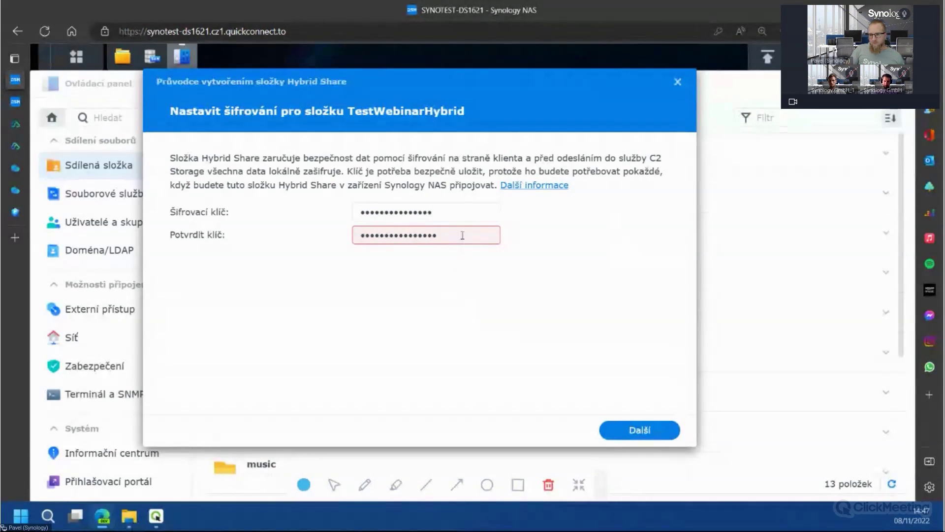
left_click_drag(458, 235, 309, 239)
type("aa")
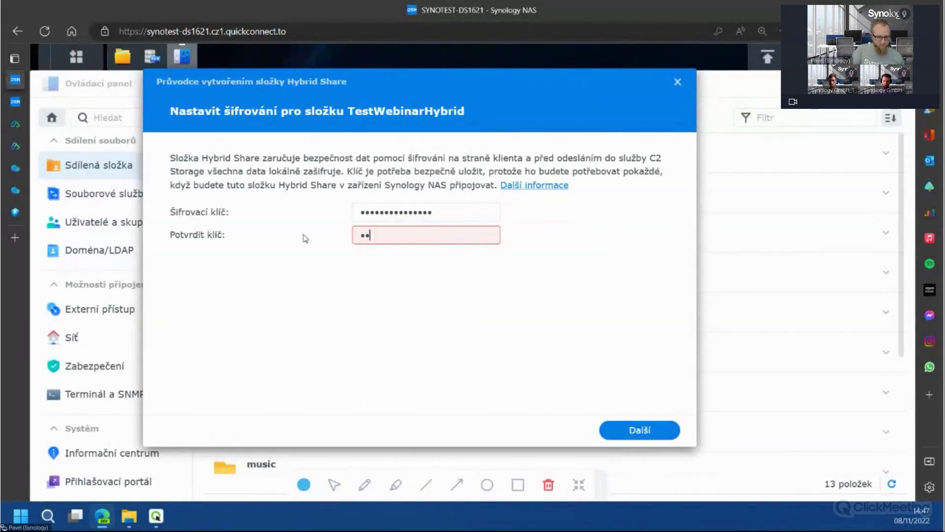
type("aaaaaaaaaaaaa")
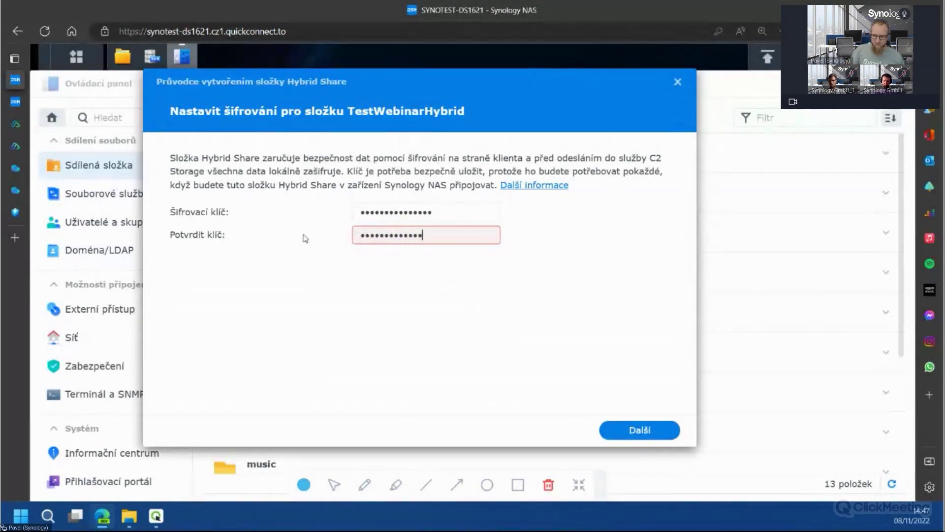
Continue past the encryption step and confirm downloading the encryption key
left_click(472, 217)
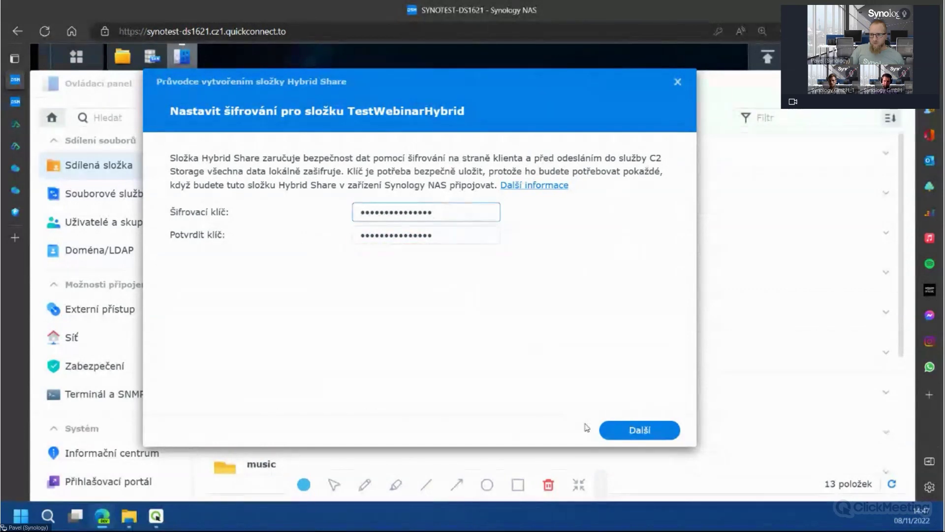
left_click(615, 433)
left_click(596, 311)
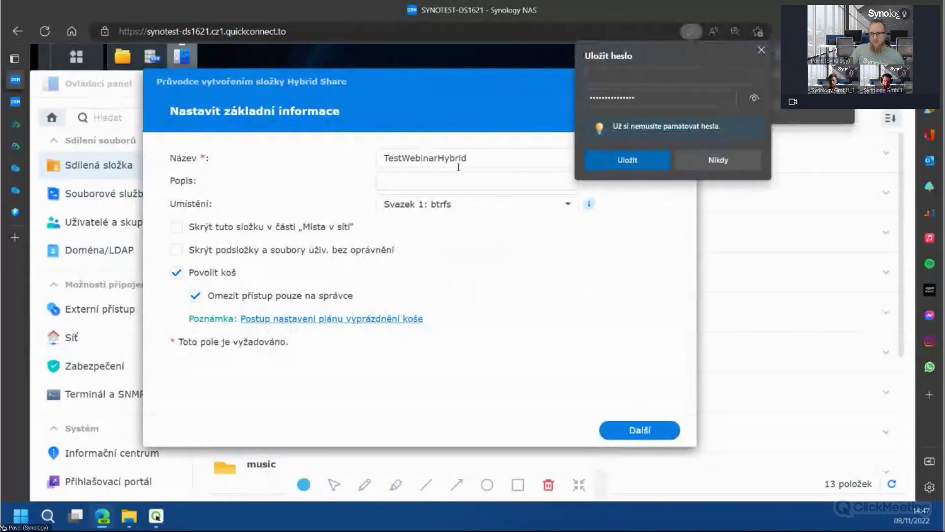
Keep the name TestWebinarHybrid on Svazek 1 and enable usage analysis for the volume
left_click(473, 157)
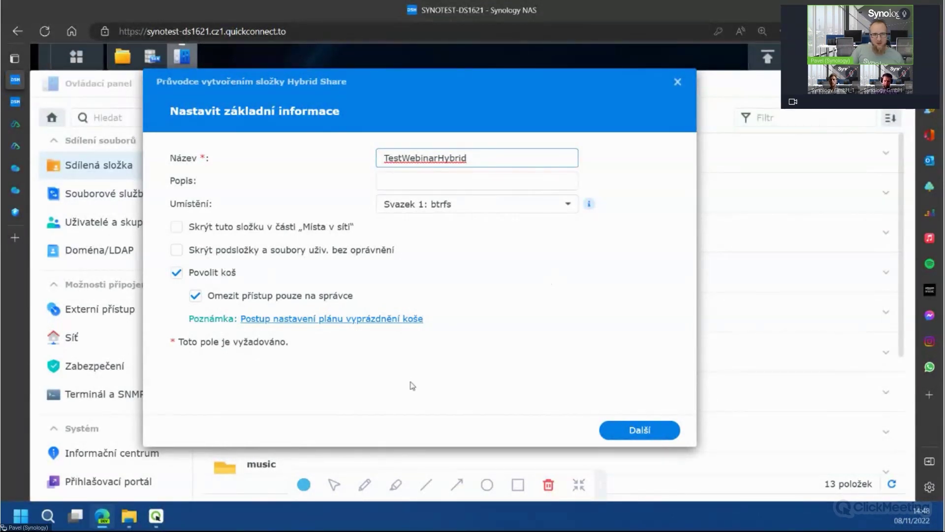
left_click(639, 430)
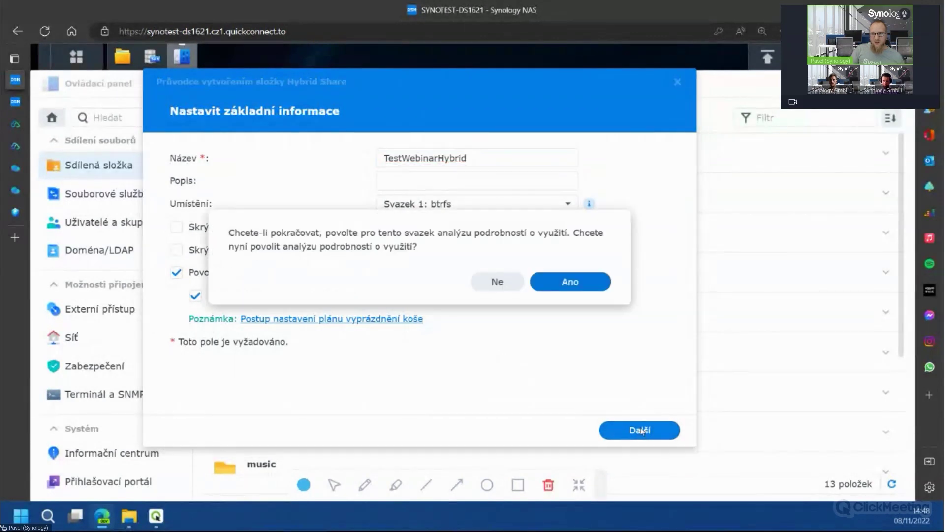
left_click(549, 291)
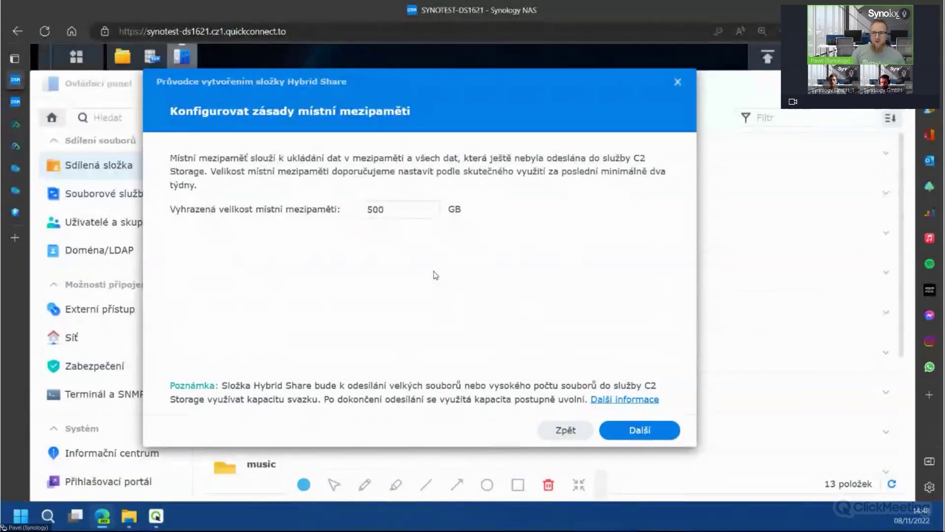
Accept the 500 GB local cache, confirm the settings, and finish with default permissions
key("ctrl+plus")
key("ctrl+plus")
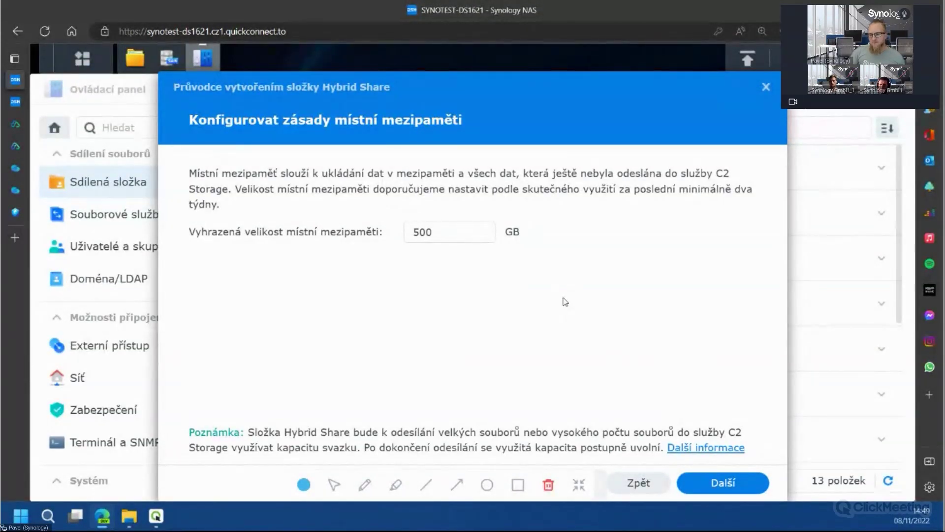
left_click(723, 485)
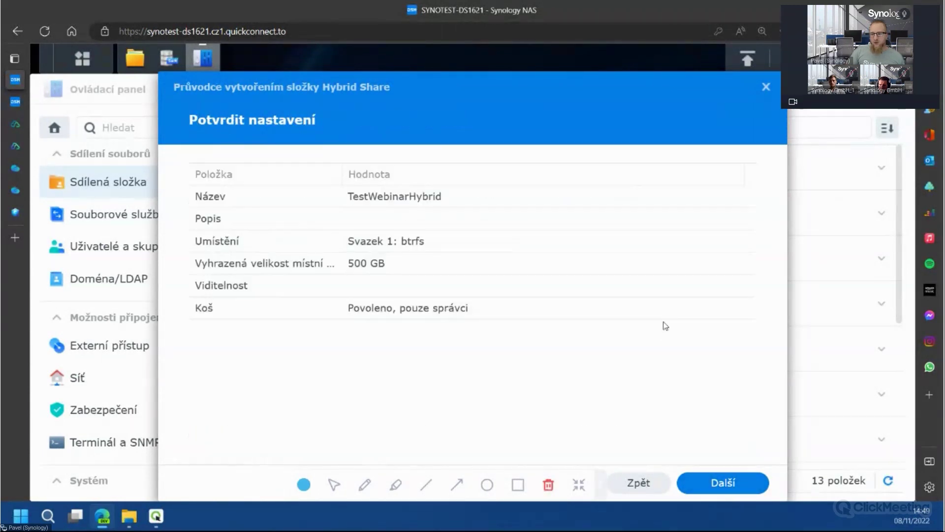
left_click(729, 487)
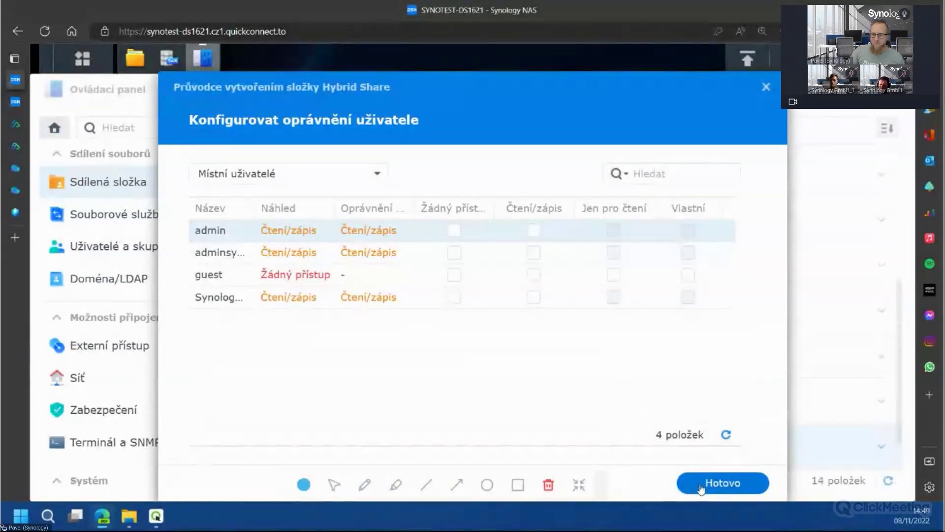
left_click(701, 488)
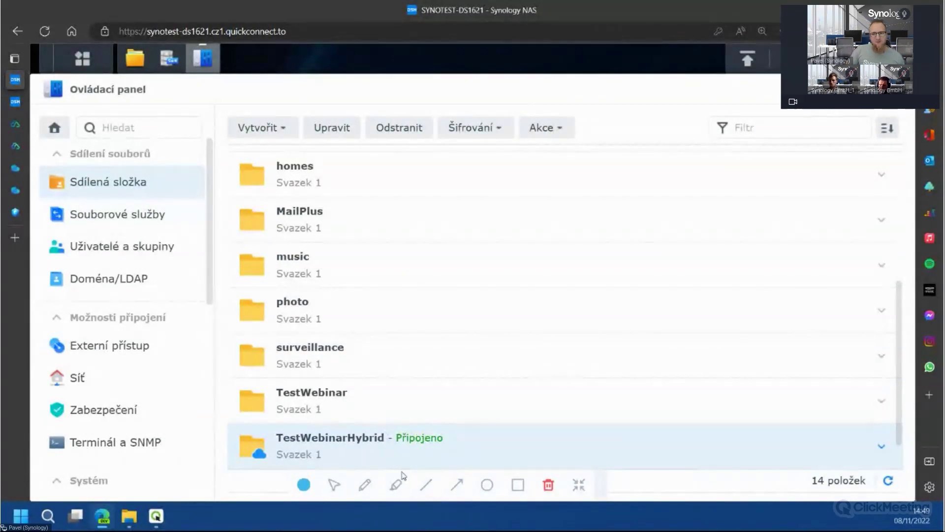
Upload the desktop PDF files into TestWebinarHybrid via File Station, overwriting existing files
scroll(379, 453, "down", 1)
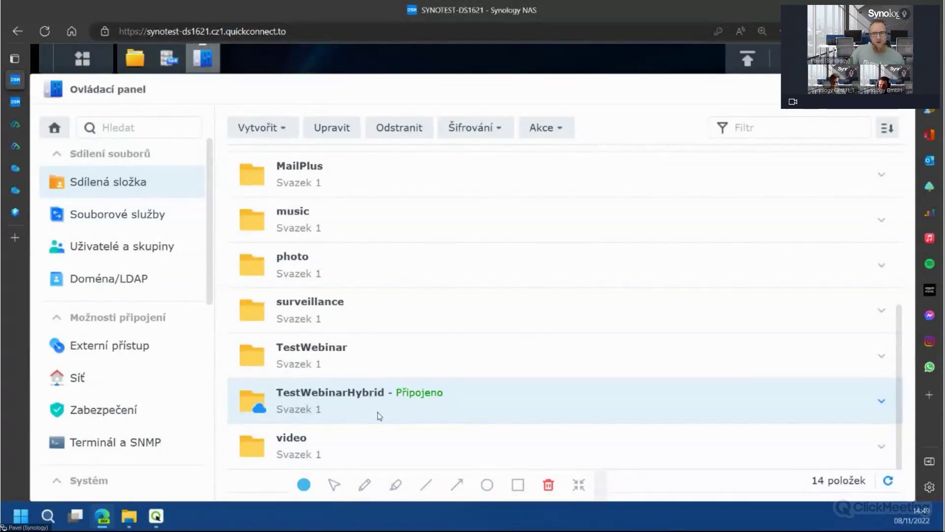
left_click(134, 58)
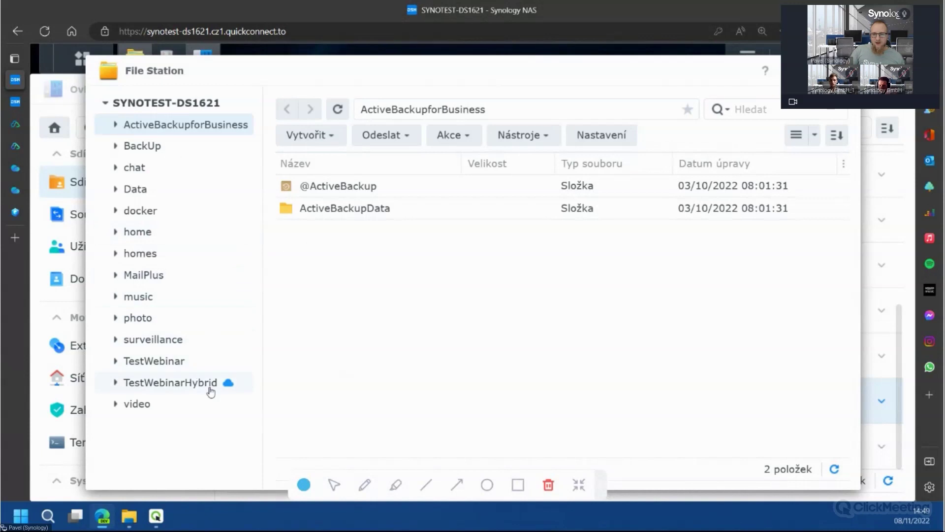
left_click(208, 384)
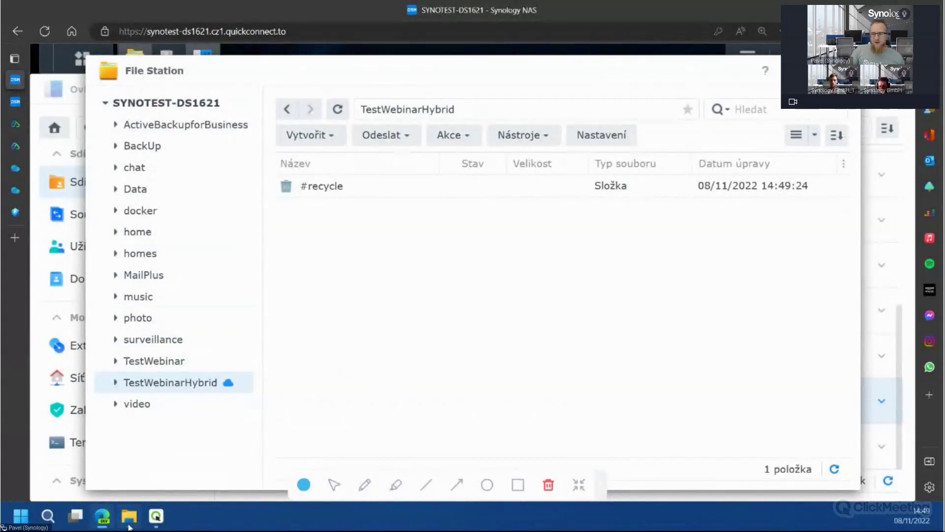
left_click(130, 516)
left_click_drag(633, 123, 394, 274)
left_click(586, 330)
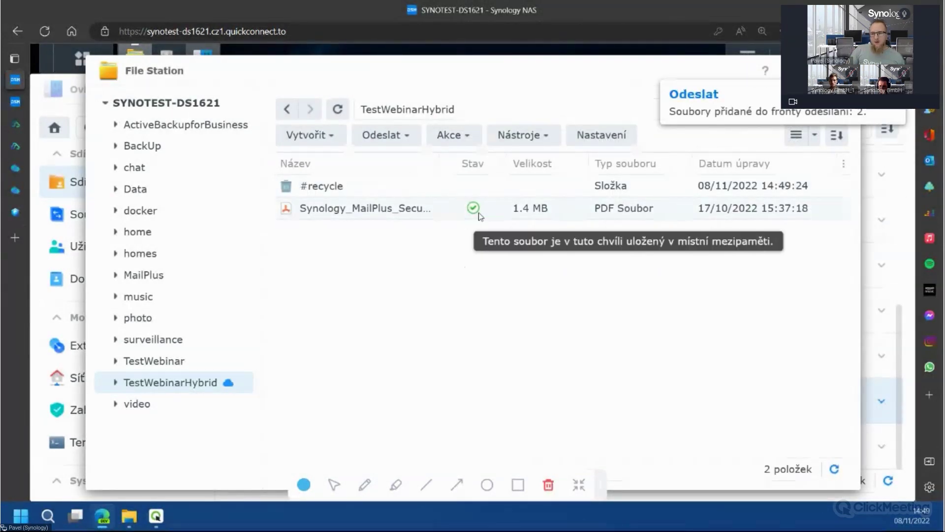
mouse_move(474, 215)
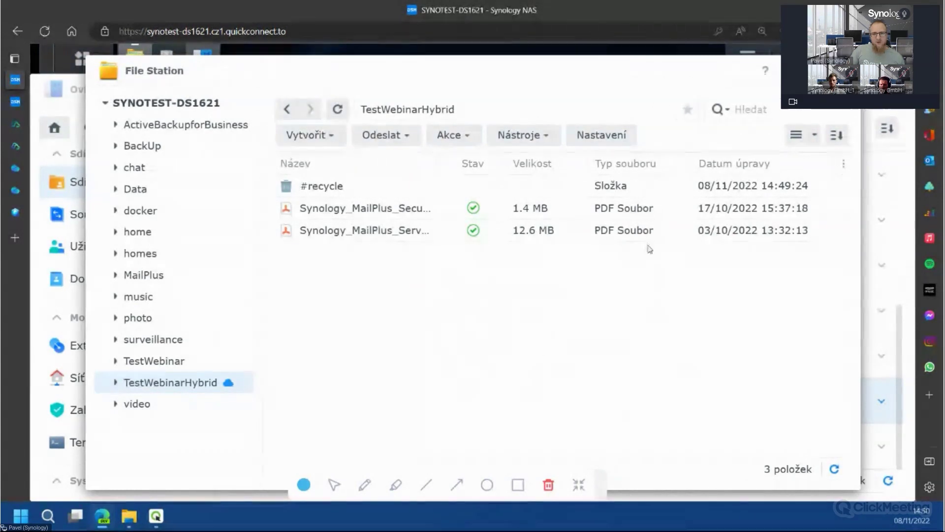
Select TestWebinarHybrid in C2's Hybrid Share overview: 750 GB quota, 0 devices connected
left_click(17, 173)
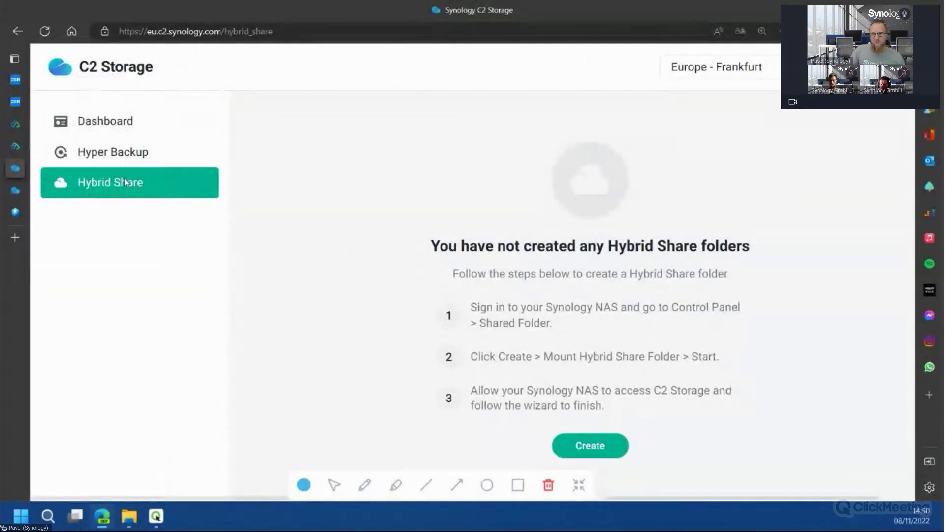
left_click(104, 162)
left_click(115, 185)
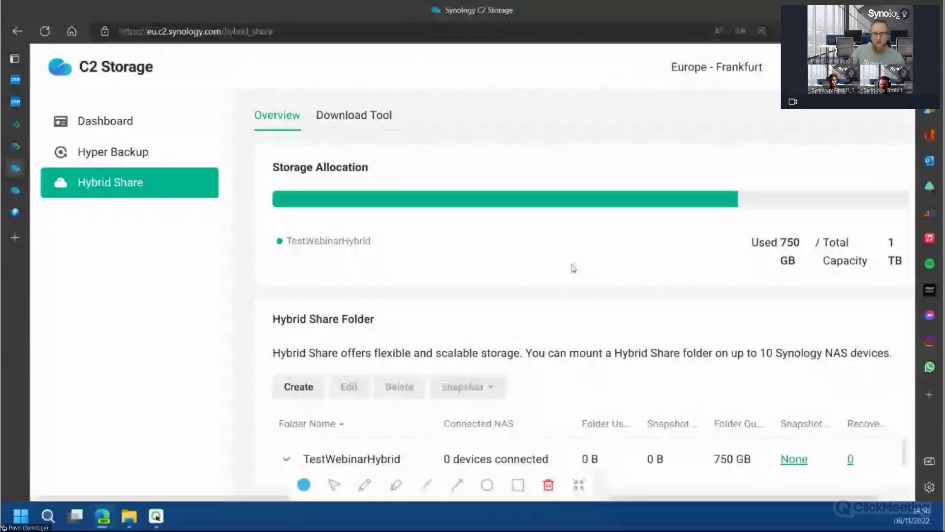
scroll(483, 454, "down", 1)
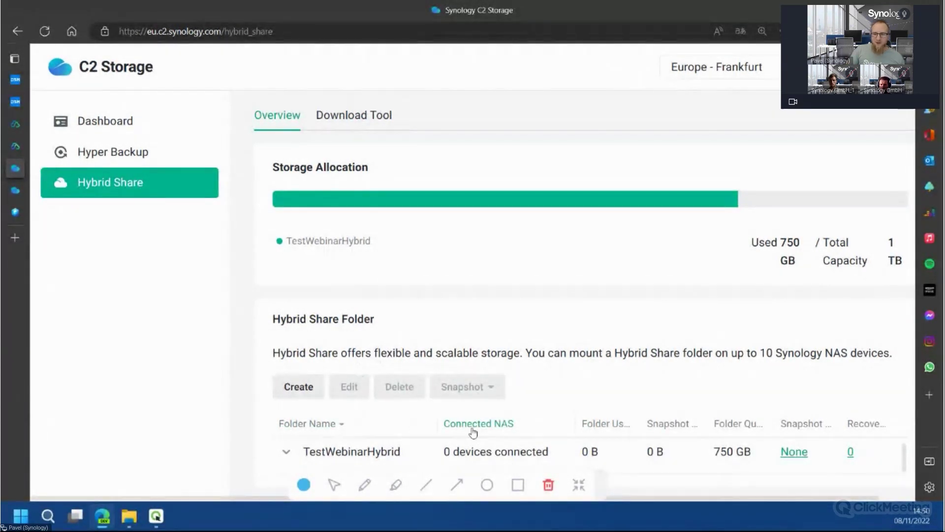
left_click(474, 450)
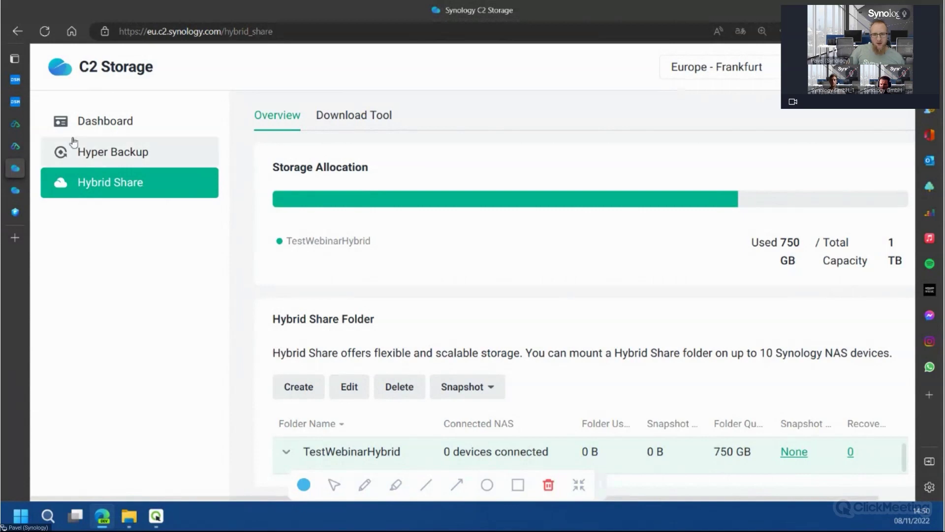
mouse_move(20, 105)
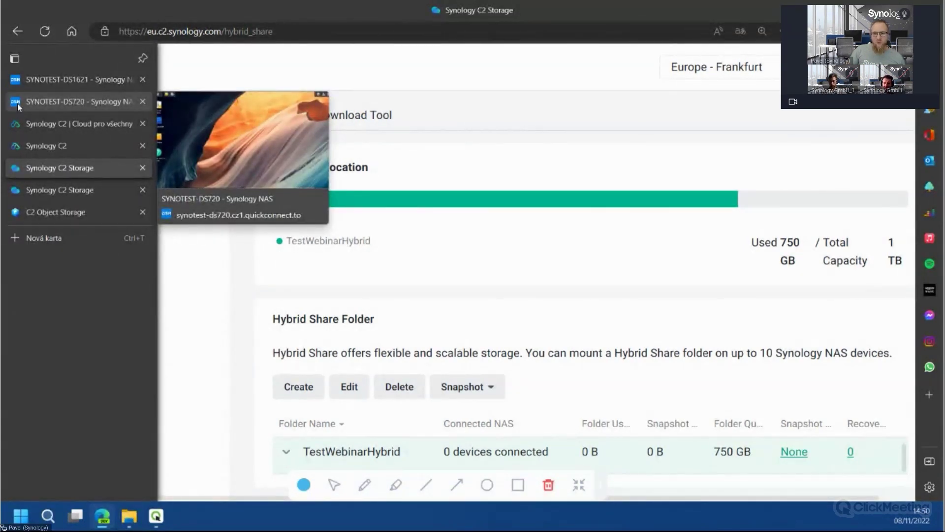
On SYNOTEST-DS720, open Control Panel shared folders and start mounting a Hybrid Share folder
left_click(18, 107)
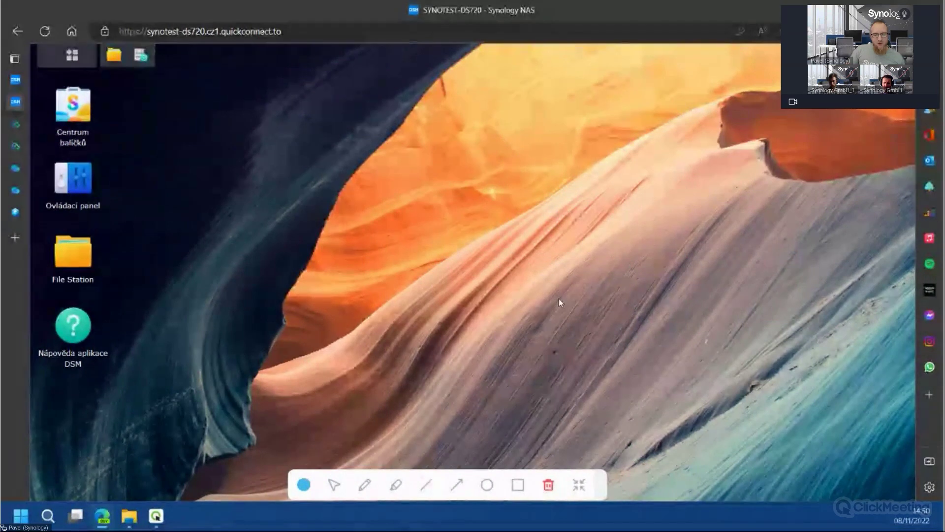
left_click(86, 182)
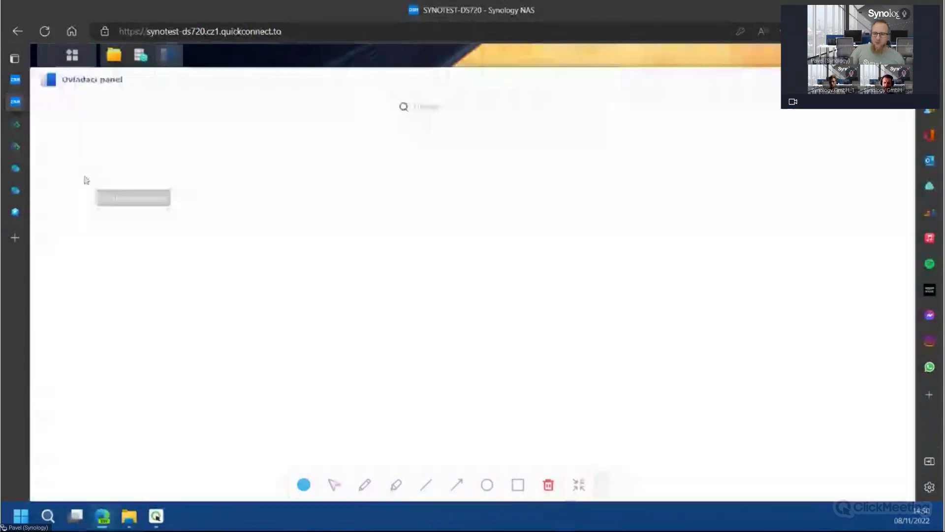
left_click(99, 180)
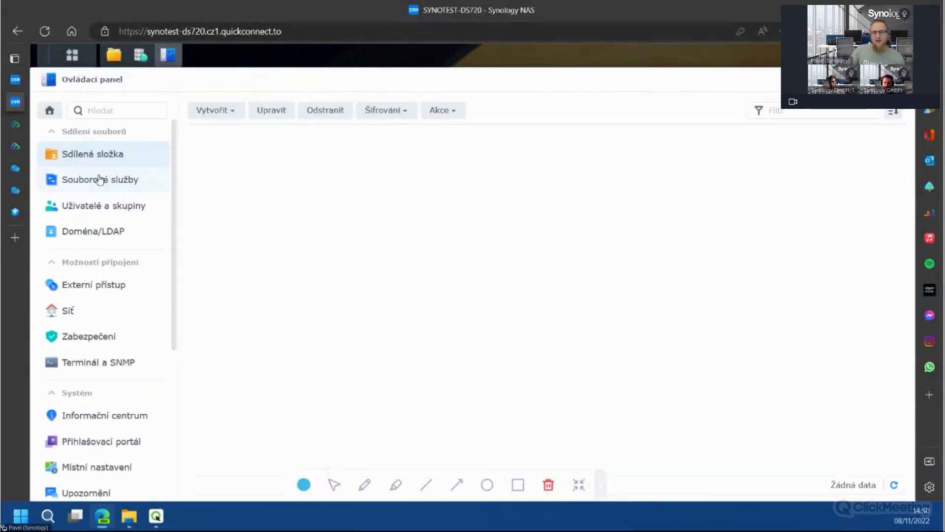
left_click(233, 114)
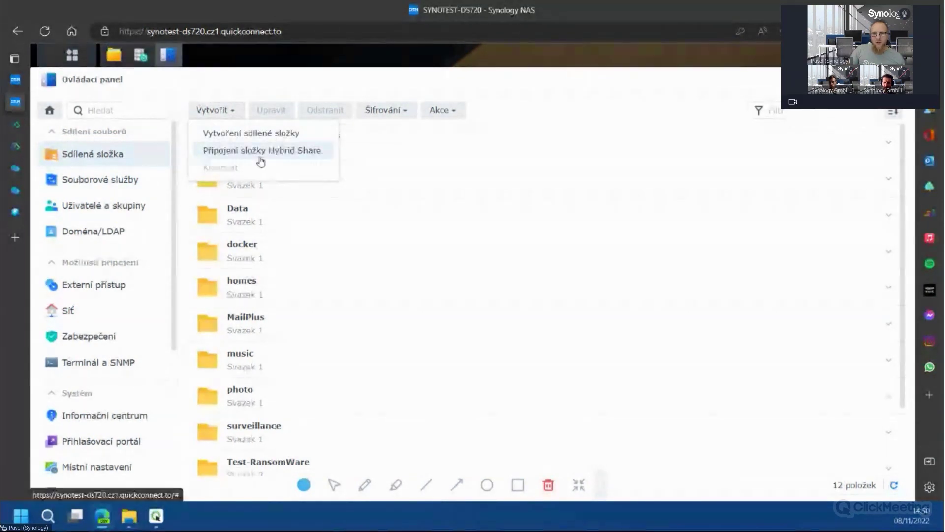
left_click(259, 154)
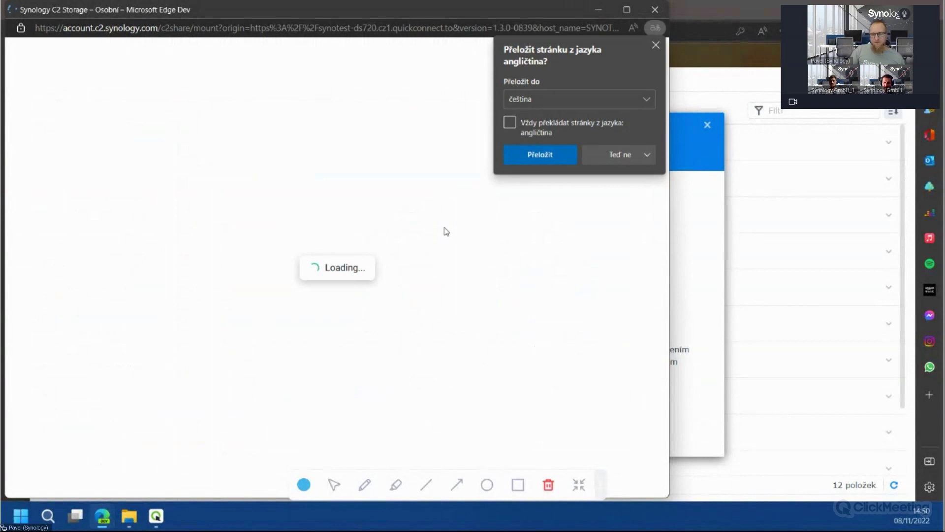
Dismiss the translate offer, grant the NAS C2 access, and pick TestWebinarHybrid to mount
left_click(655, 45)
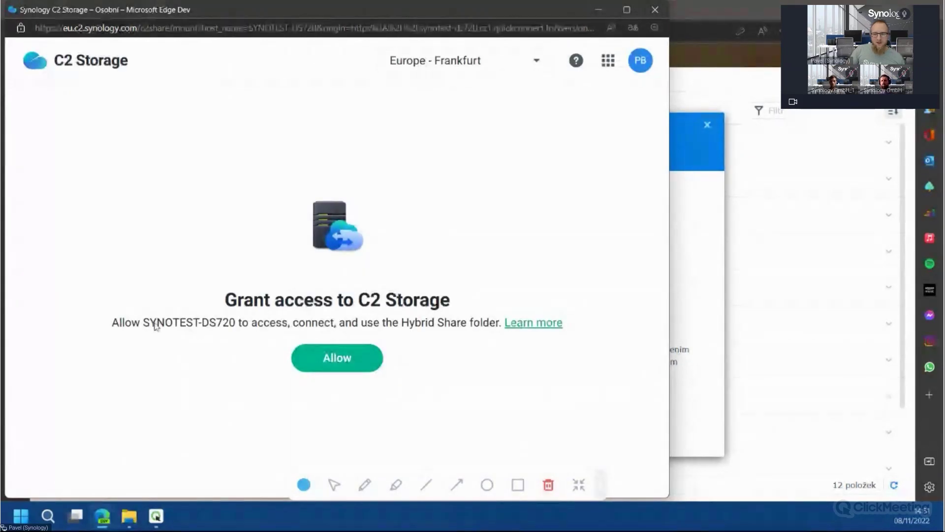
left_click(354, 361)
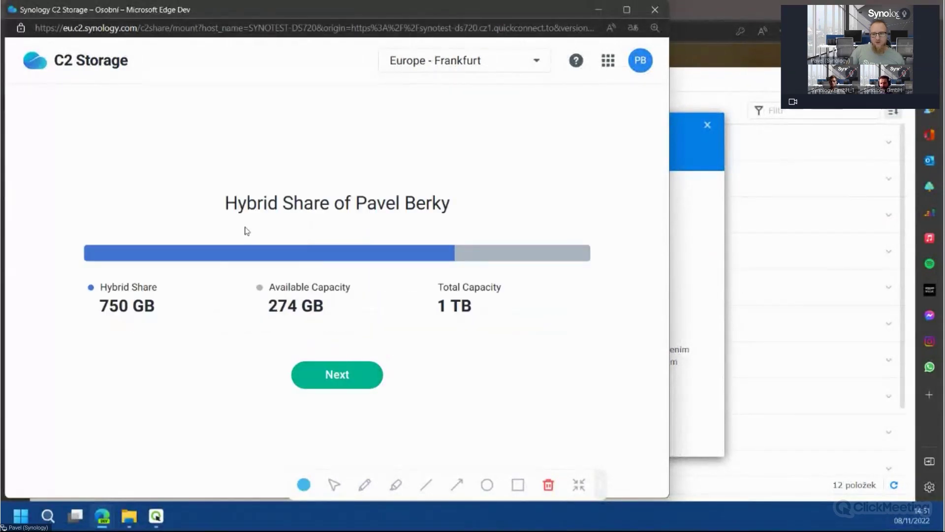
left_click(371, 387)
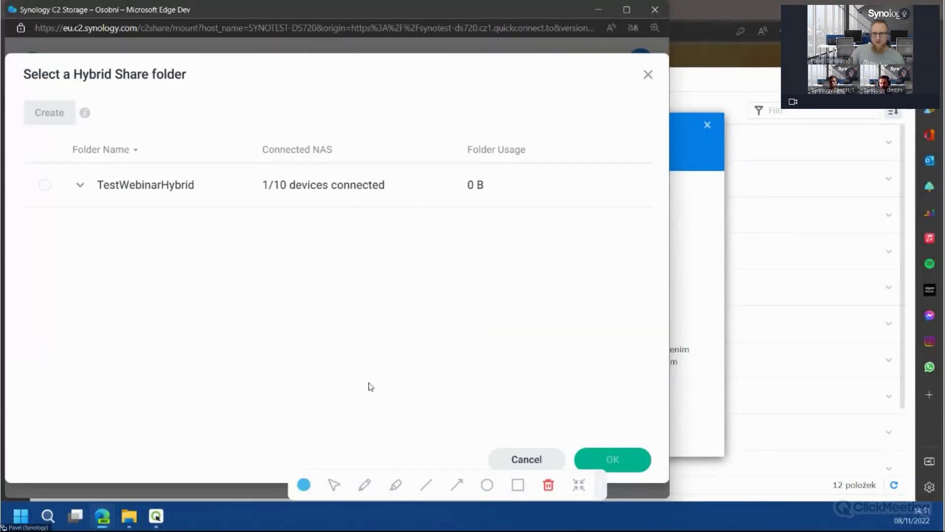
left_click(45, 186)
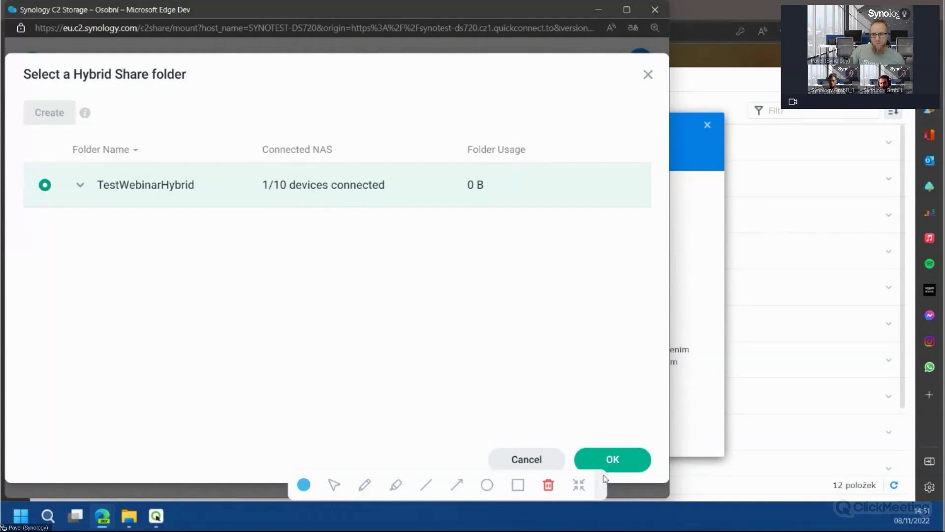
left_click(613, 460)
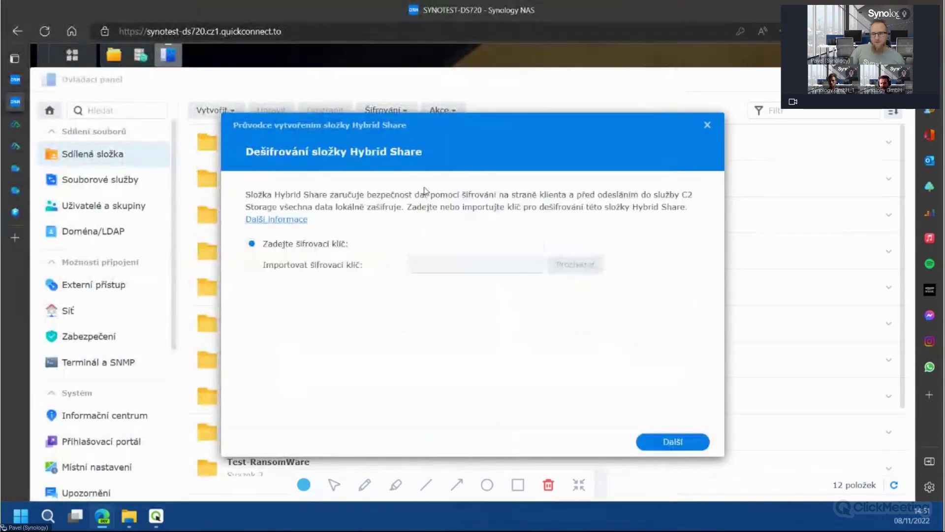
Enter the Hybrid Share decryption key, correcting a typo, and continue
left_click(485, 241)
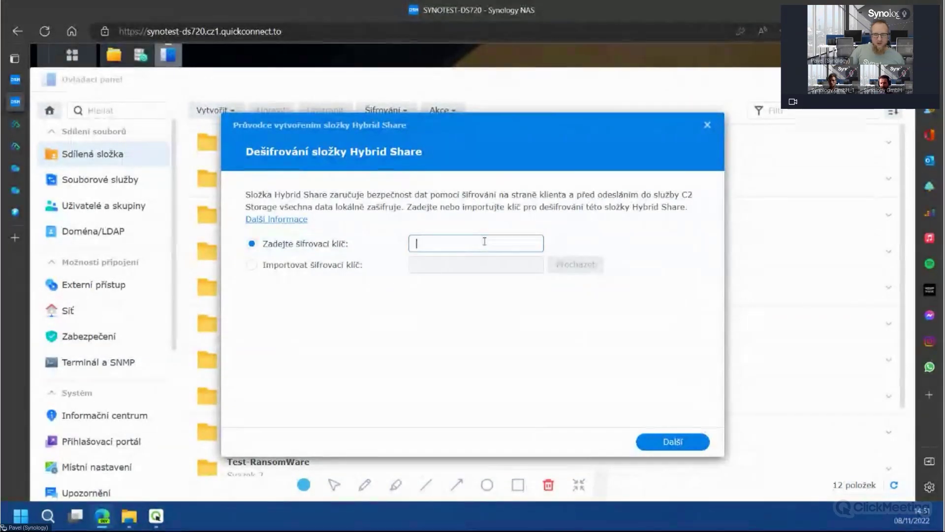
type("••••••")
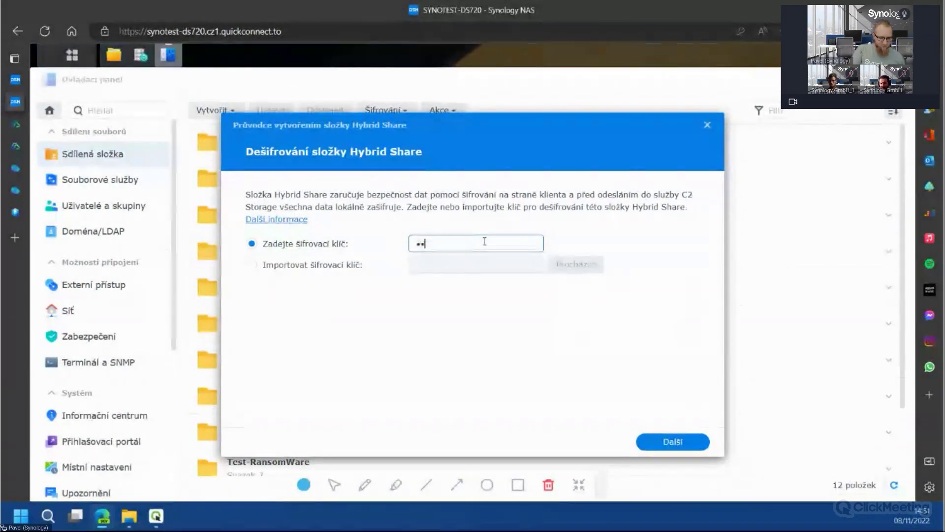
key("BackSpace")
key("BackSpace")
key("BackSpace")
key("BackSpace")
key("BackSpace")
key("BackSpace")
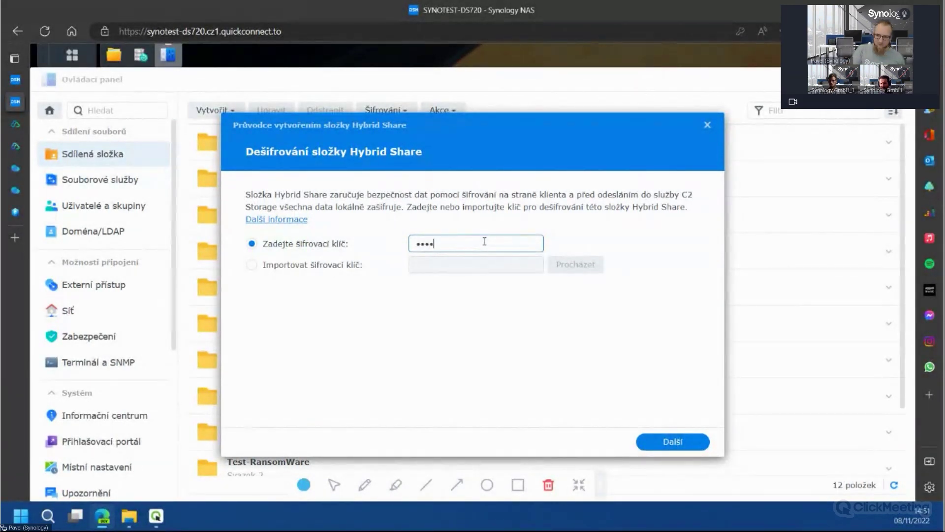
type("••••••••••••")
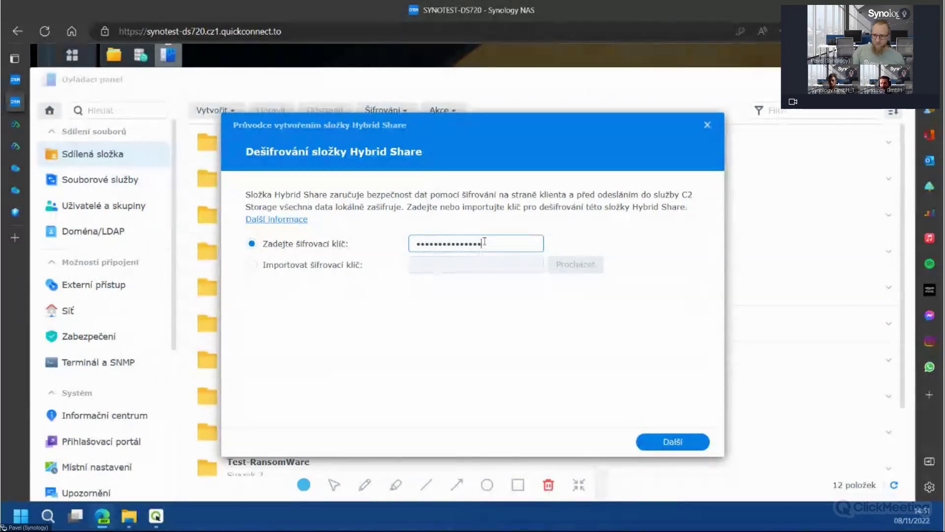
left_click(679, 441)
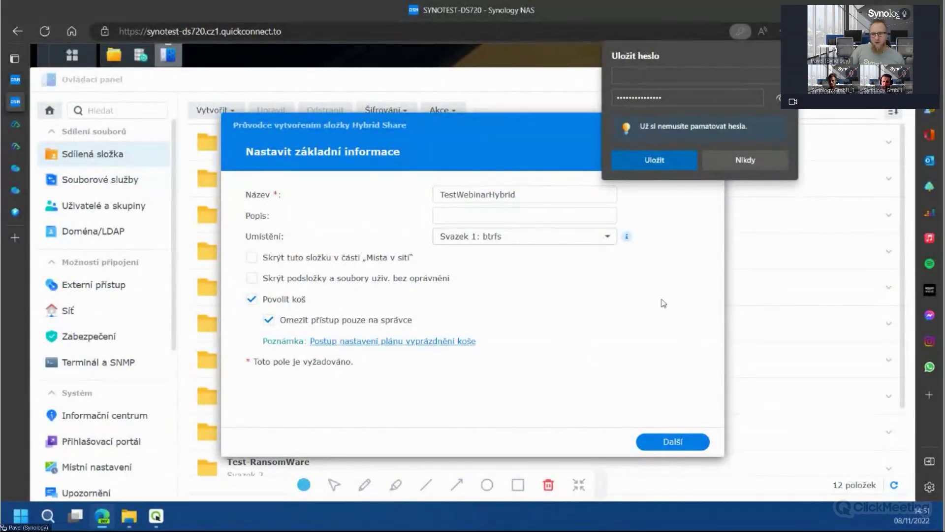
Accept the TestWebinarHybrid folder info and the 500 GB local cache setting
left_click(688, 443)
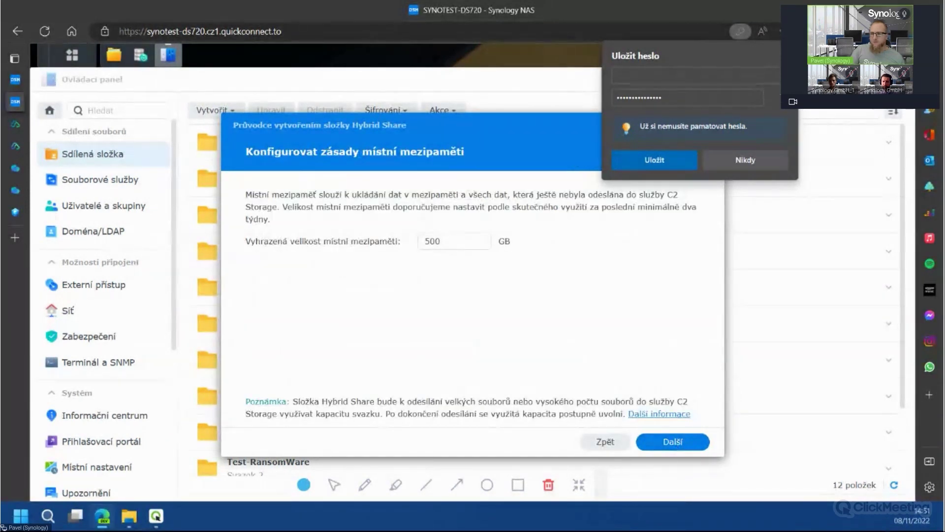
left_click(623, 154)
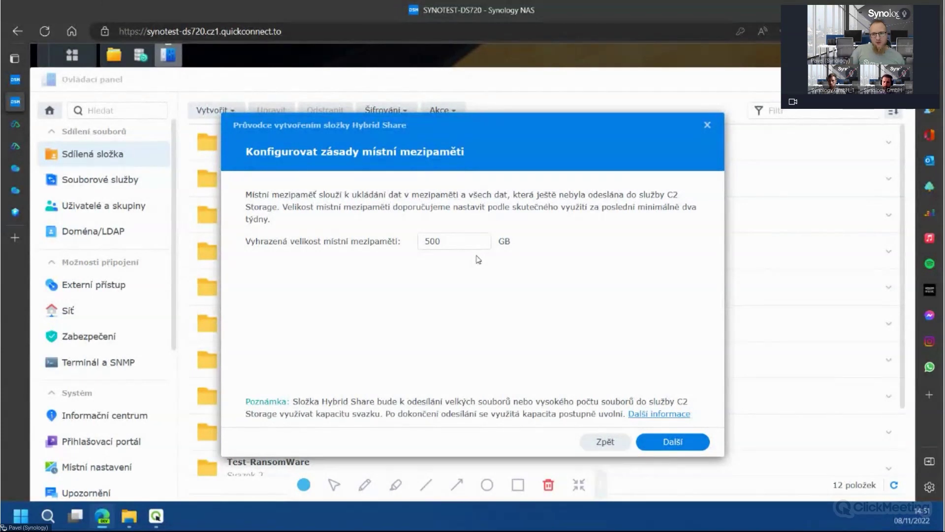
left_click(676, 445)
Finish the Hybrid Share wizard and check TestWebinarHybrid's MailPlus PDFs in File Station
left_click(676, 442)
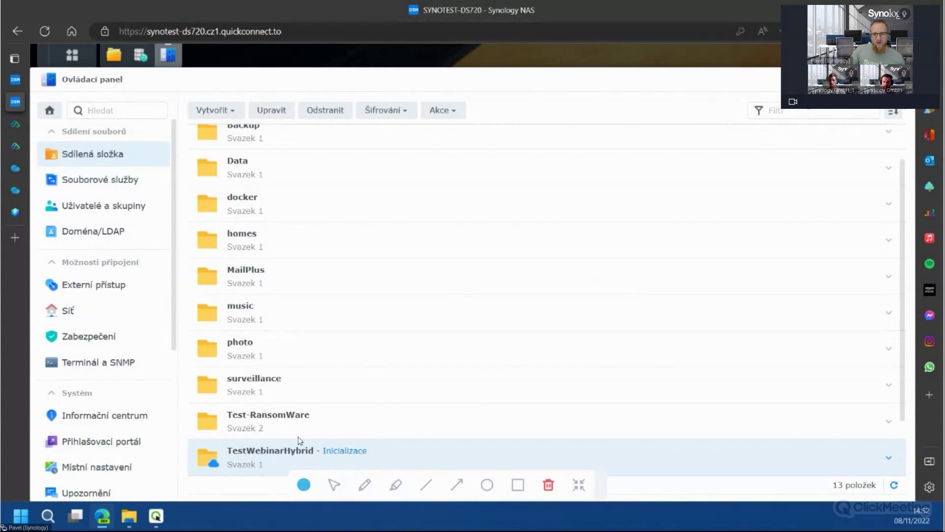
scroll(300, 439, "down", 2)
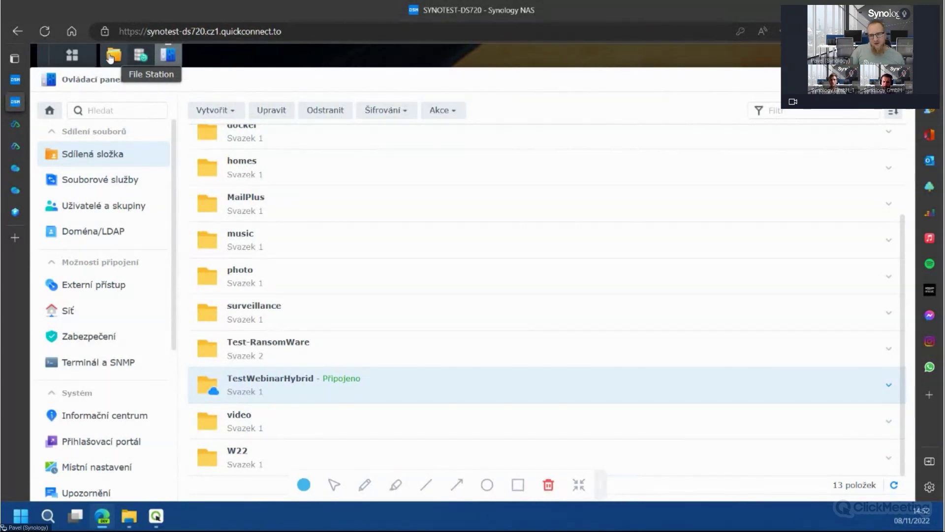
left_click(111, 56)
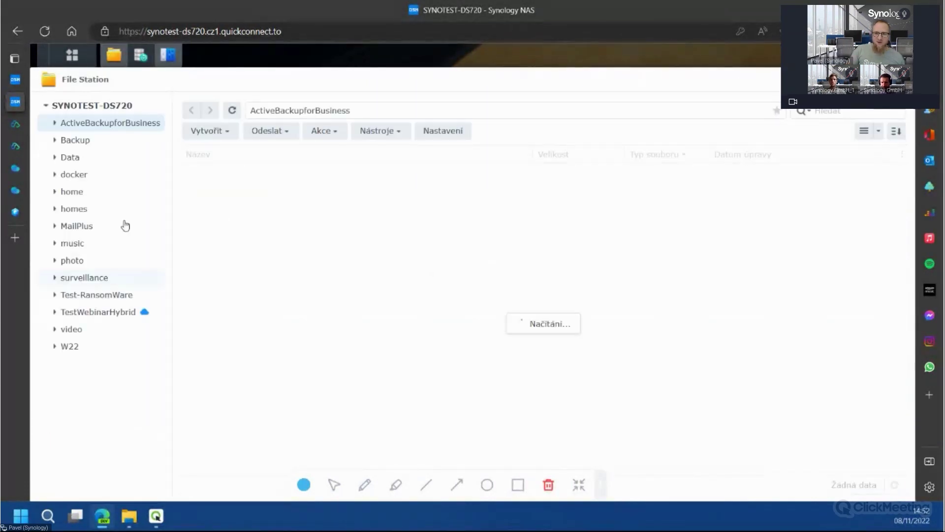
left_click(96, 312)
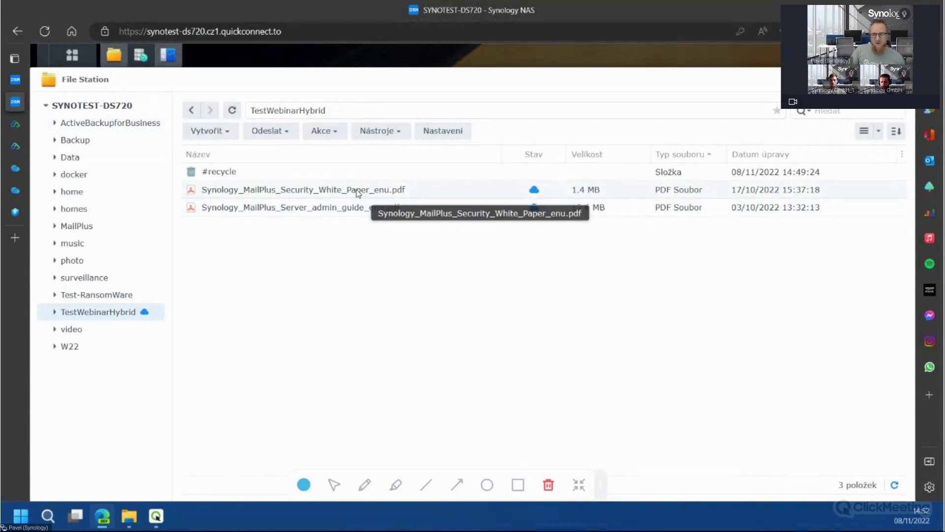
mouse_move(526, 196)
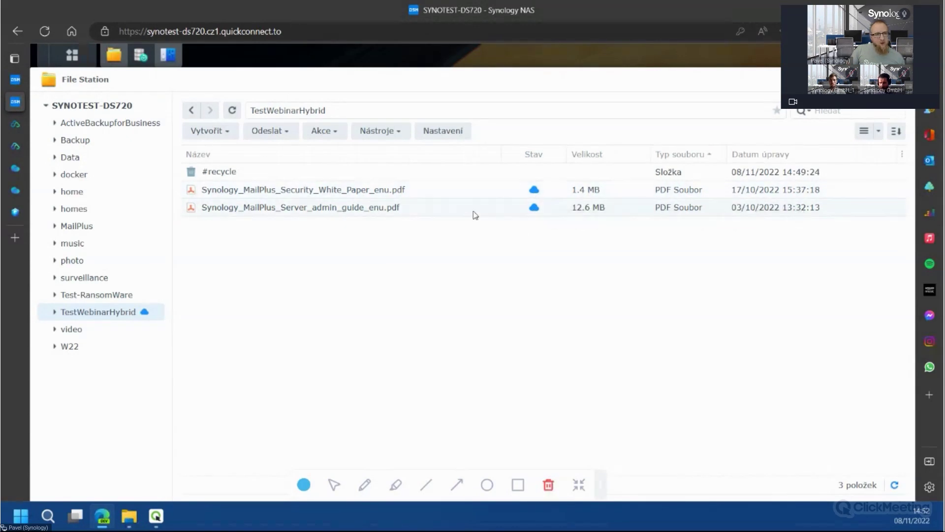
left_click(339, 191)
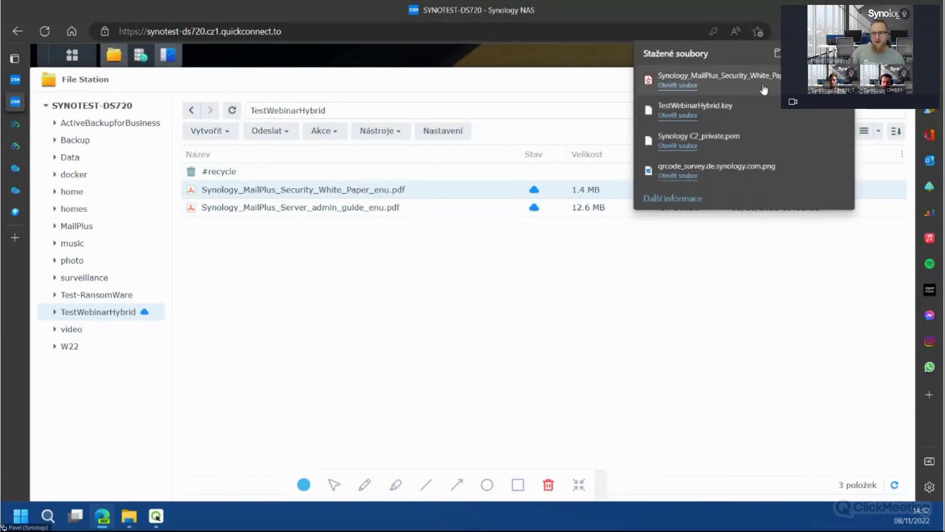
left_click(366, 83)
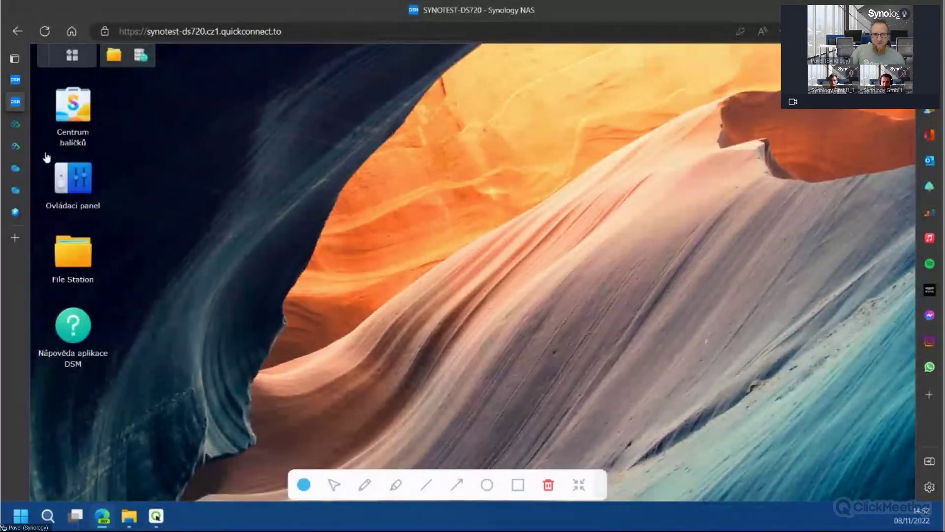
Go to the Synology C2 tab and launch C2 Object Storage from the services grid
mouse_move(16, 124)
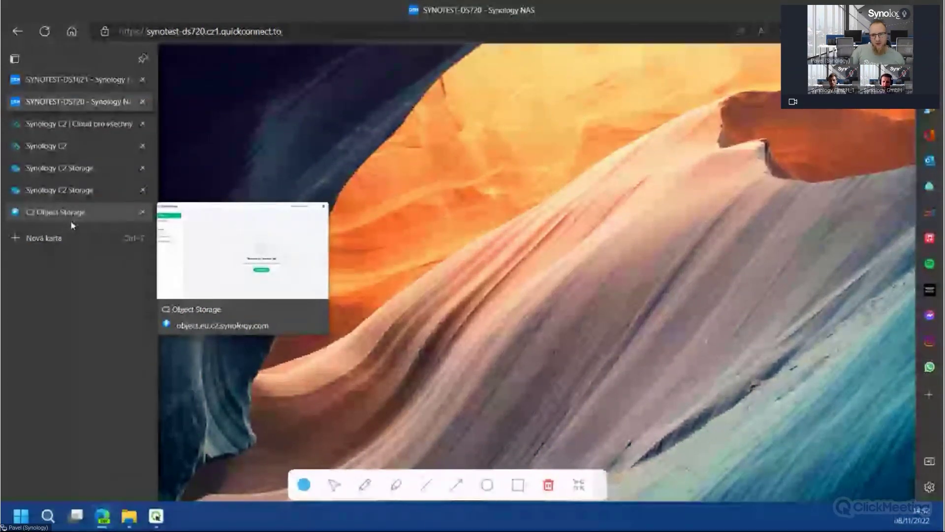
left_click(69, 167)
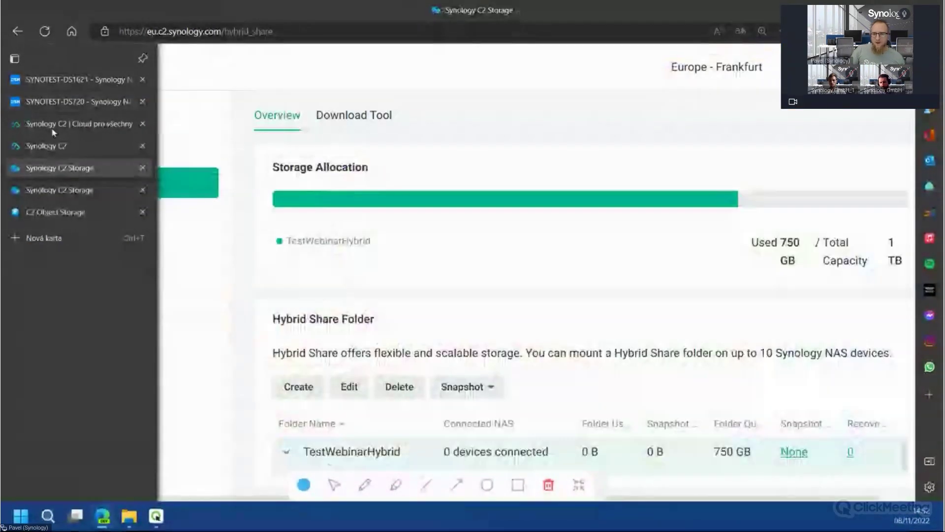
left_click(55, 148)
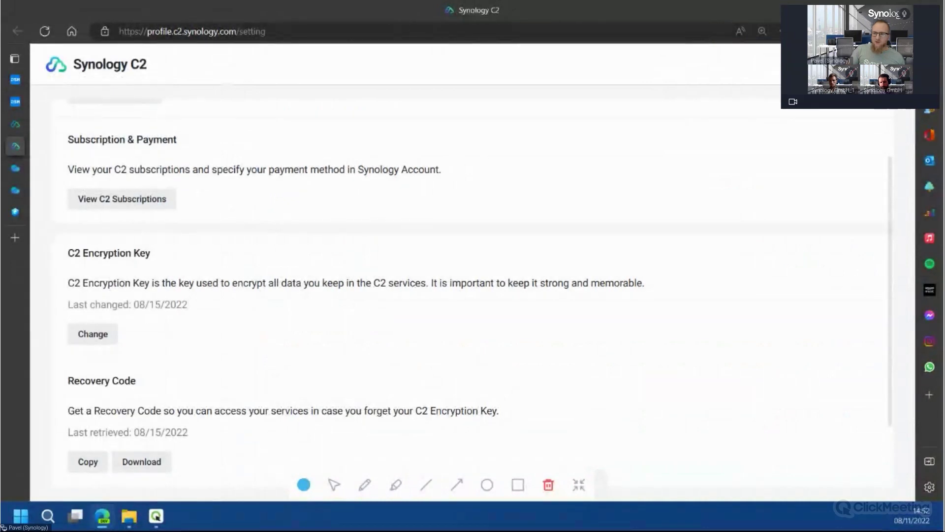
left_click(862, 64)
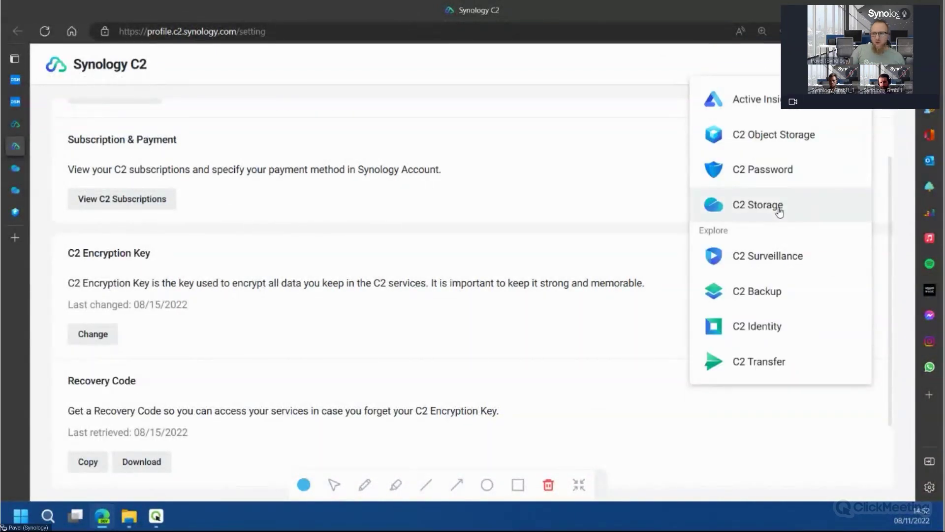
left_click(810, 144)
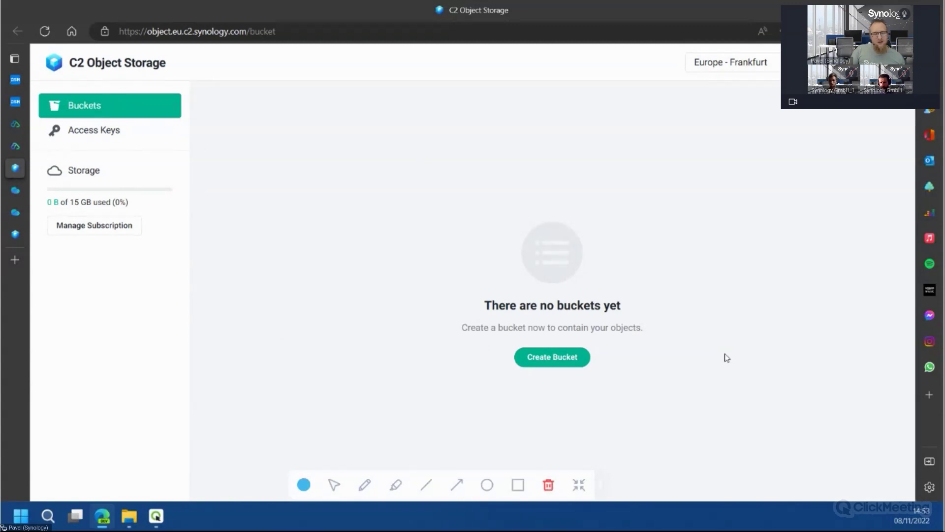
Create the bucket testwebinar with its own access key
left_click(577, 364)
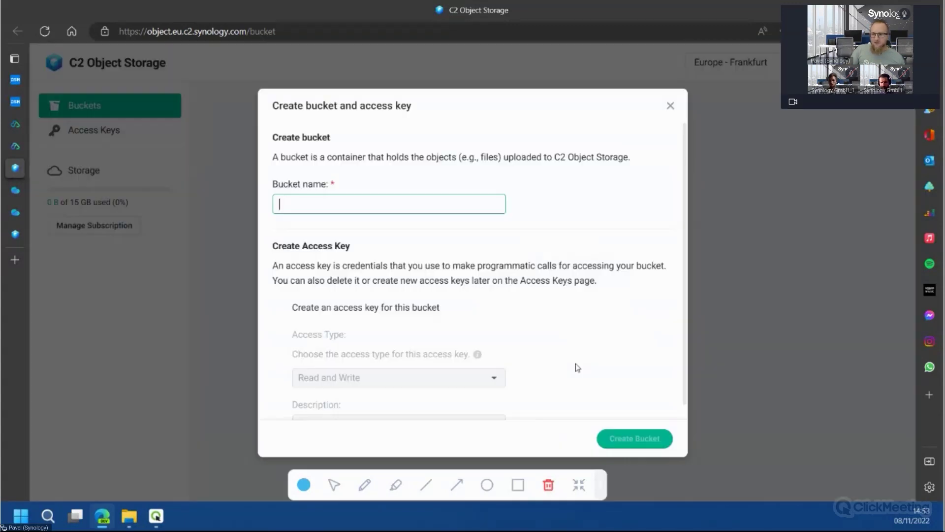
type("te")
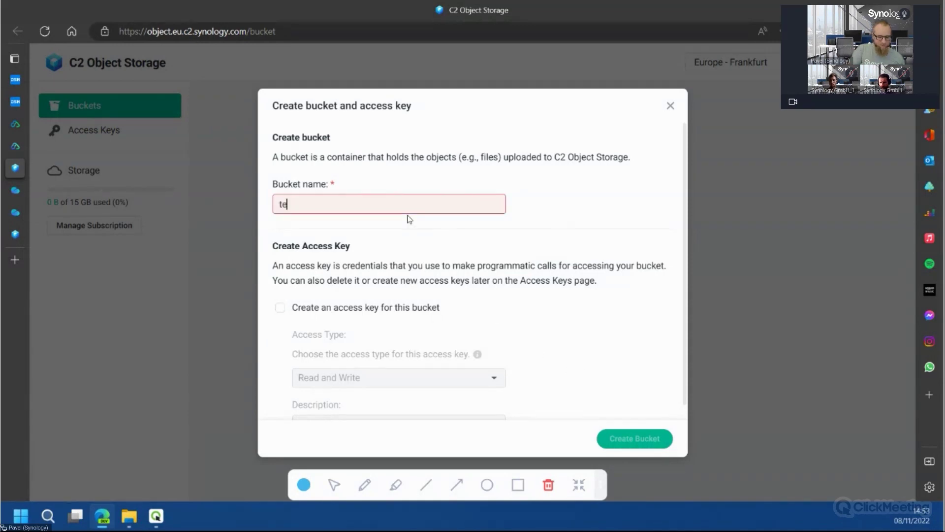
type("stwebi")
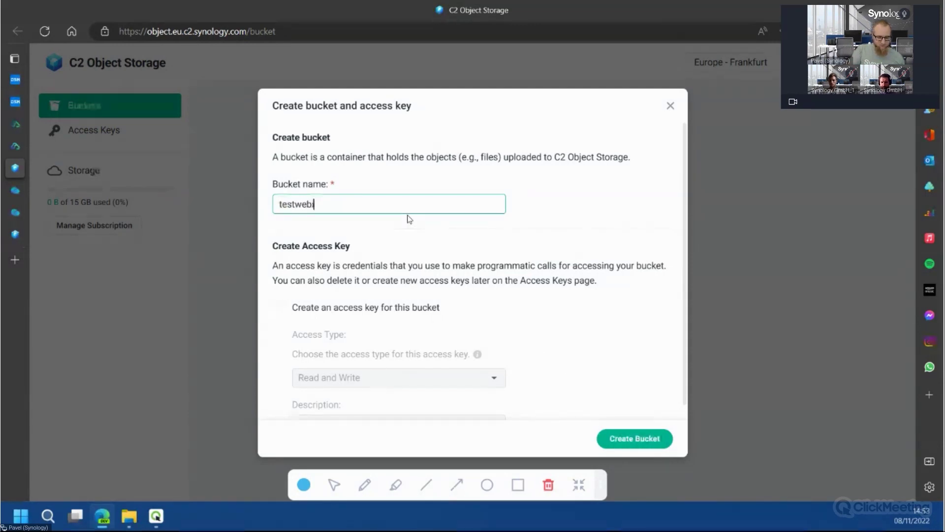
type("nar")
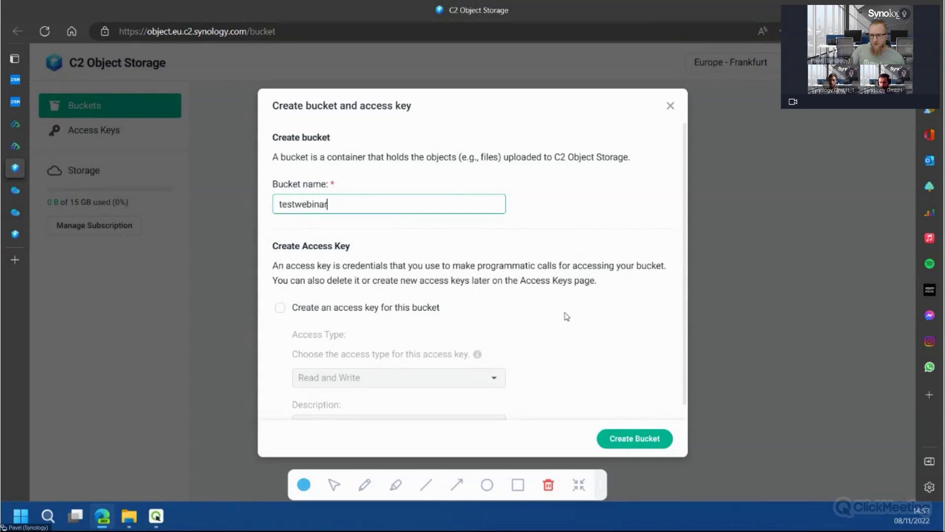
left_click(566, 317)
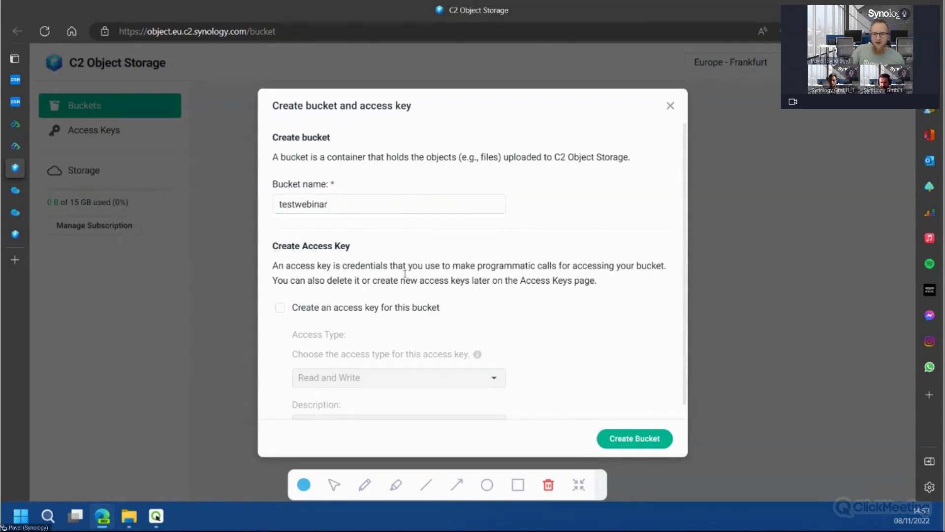
left_click(394, 309)
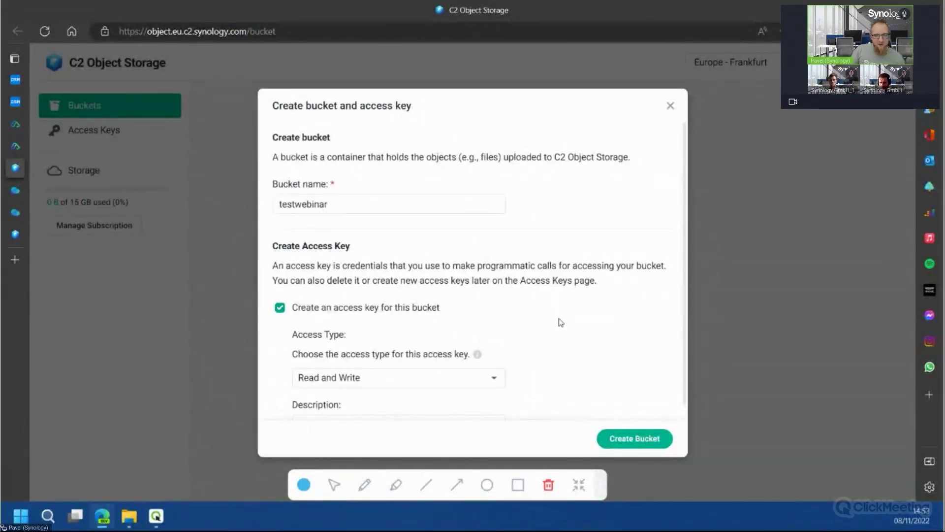
scroll(589, 314, "down", 1)
left_click(629, 439)
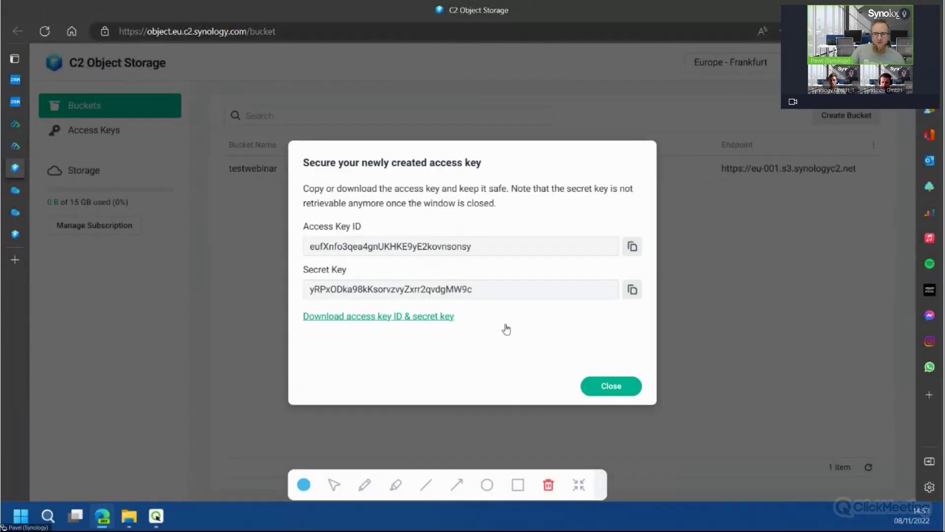
Download the access key ID and secret key file, then close the key details
left_click(433, 319)
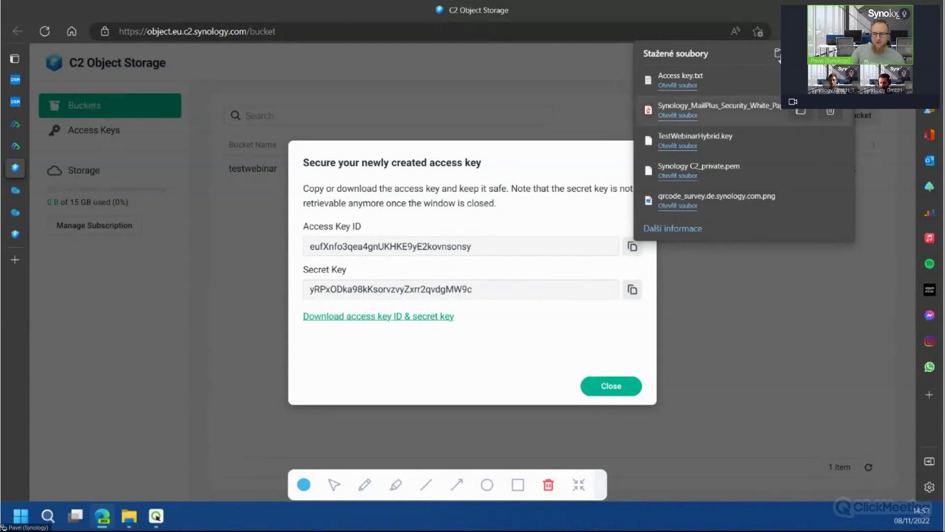
left_click(605, 387)
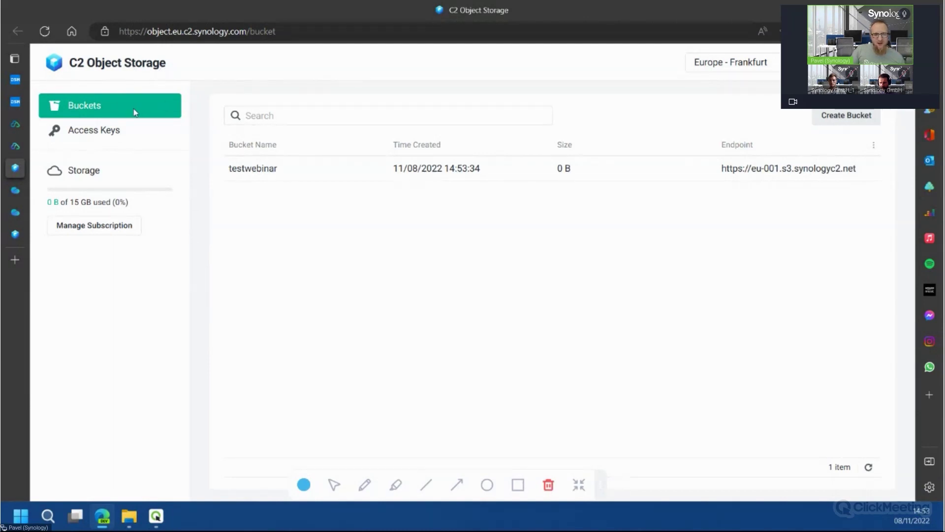
left_click(15, 79)
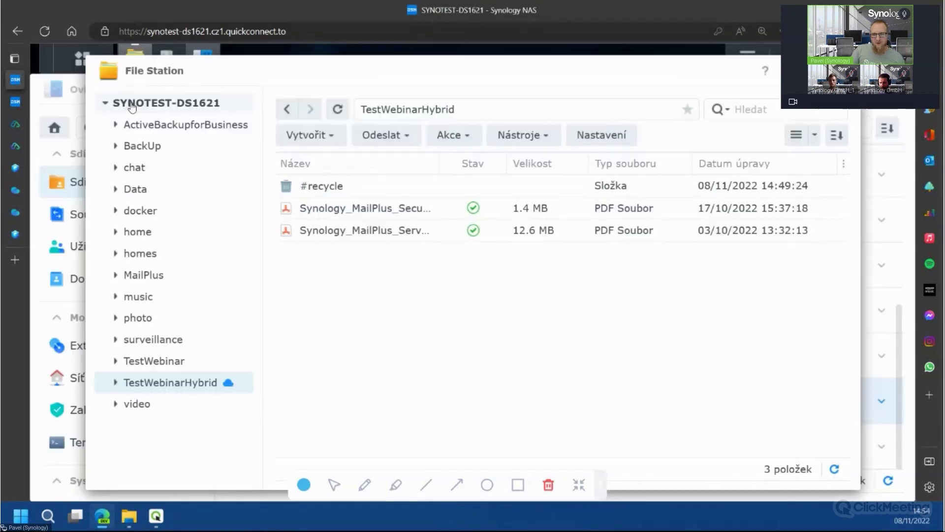
Launch Cloud Sync via a 'cloud' search and choose Synology C2 Object Storage
left_click(747, 58)
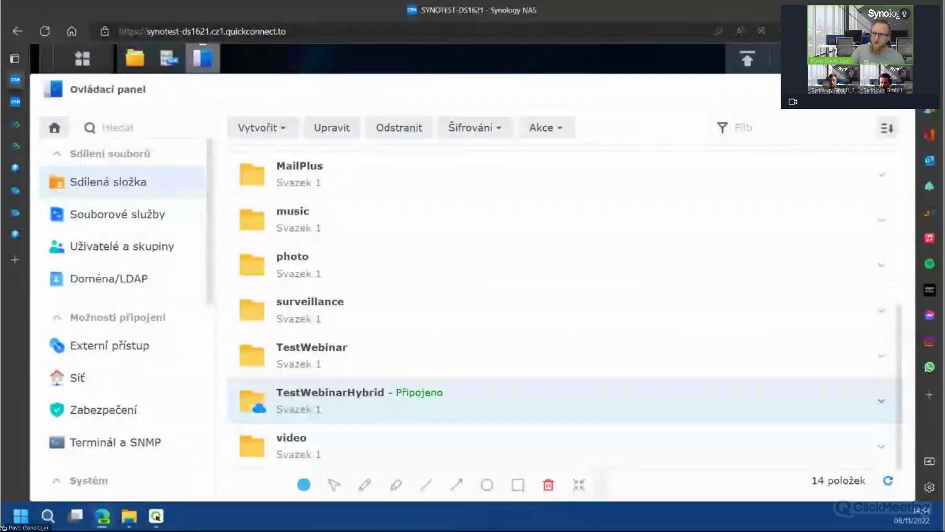
left_click(80, 58)
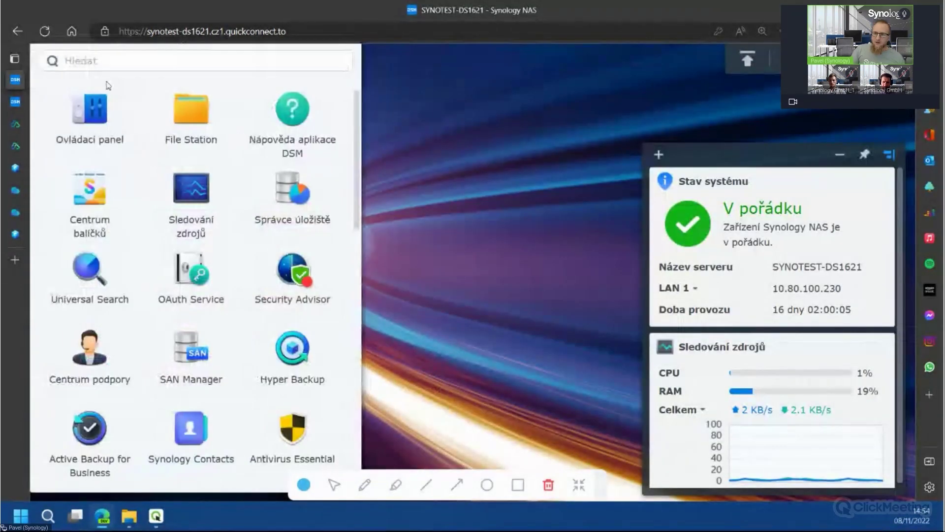
left_click(126, 64)
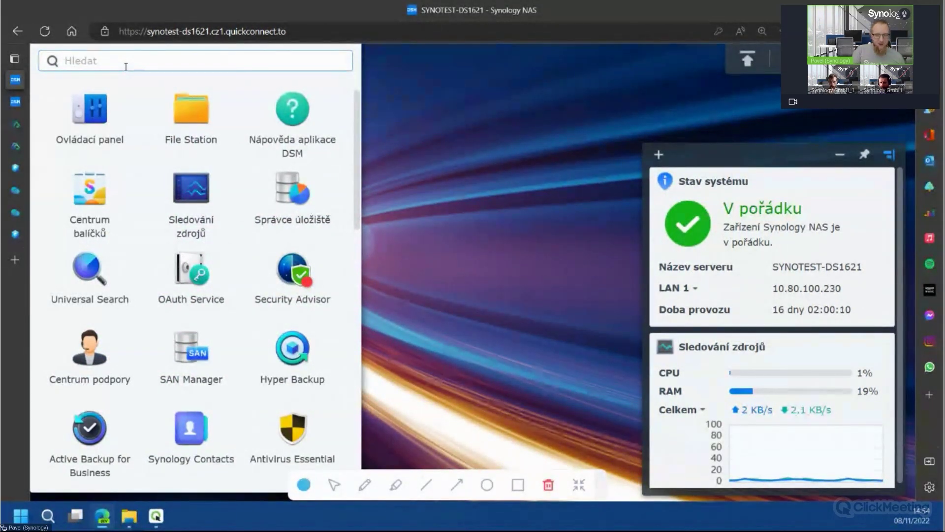
type("cloud")
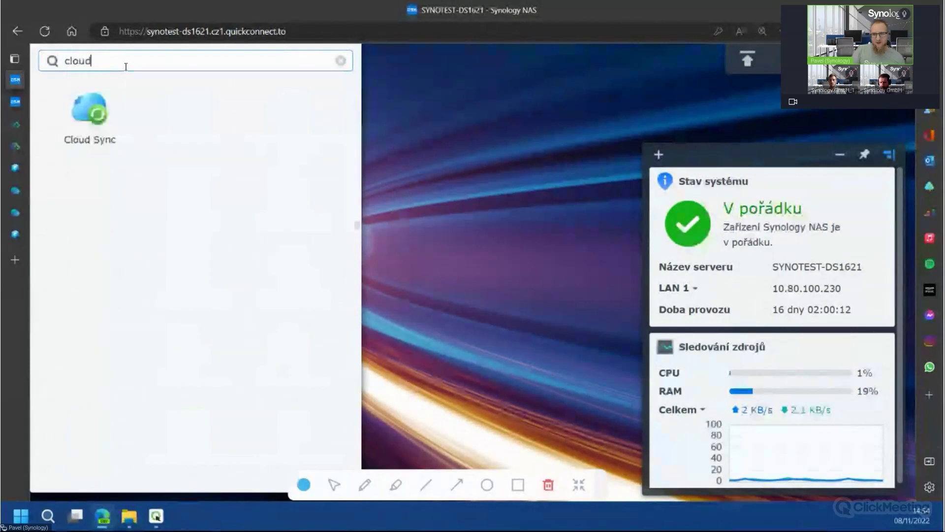
left_click(107, 98)
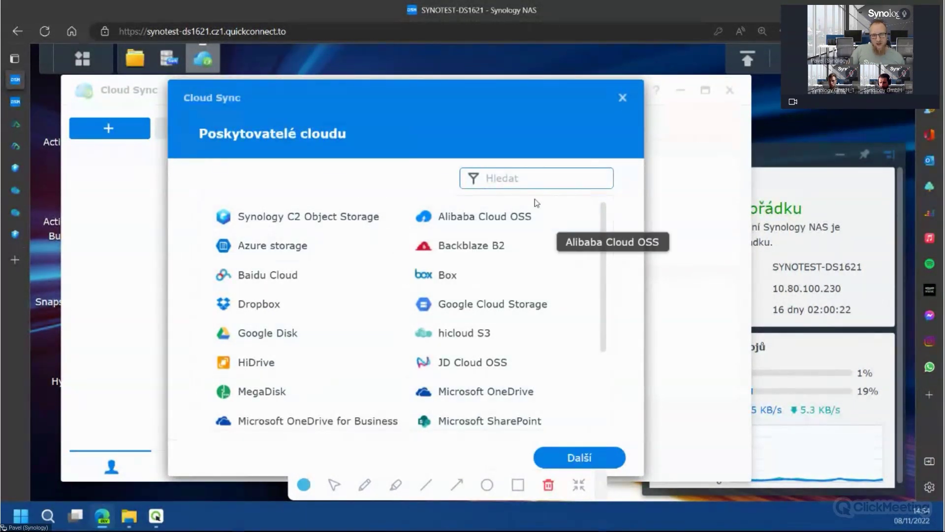
left_click(349, 225)
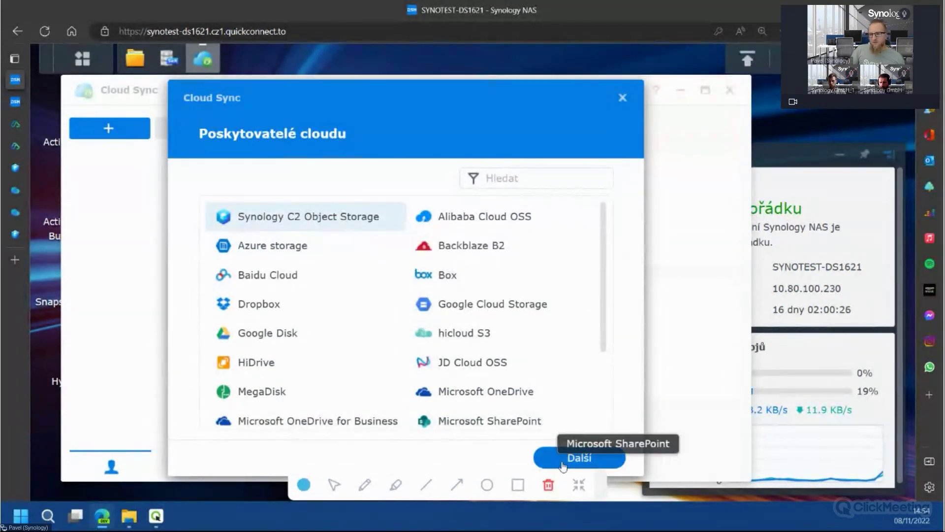
left_click(579, 459)
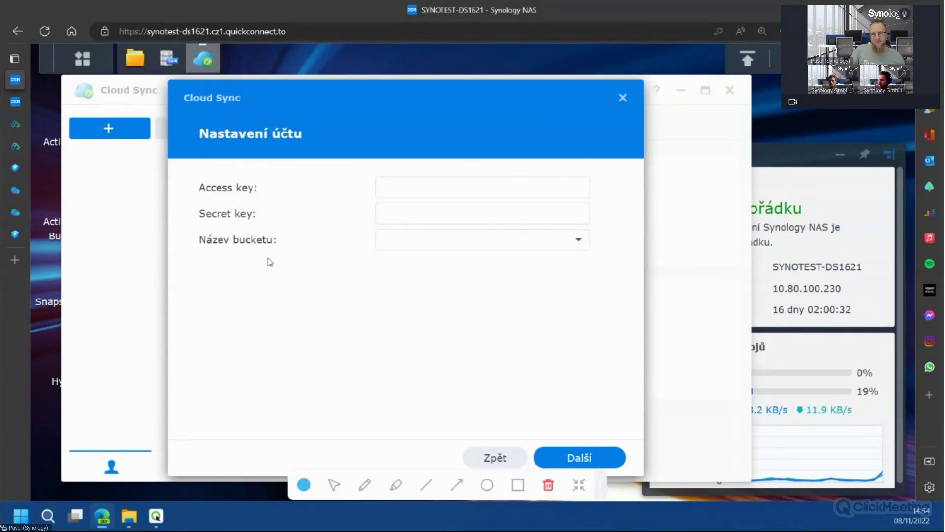
View the testwebinar bucket's access keys in C2 Object Storage
left_click(15, 235)
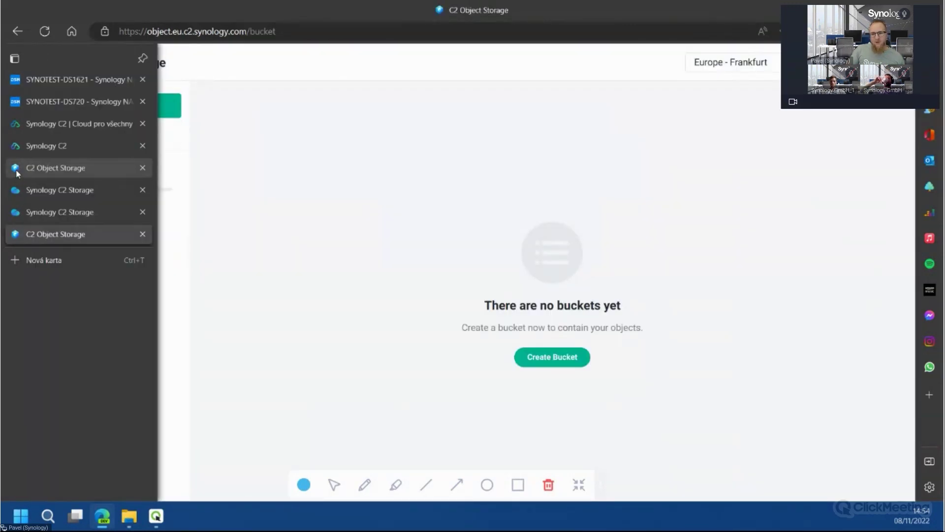
left_click(29, 167)
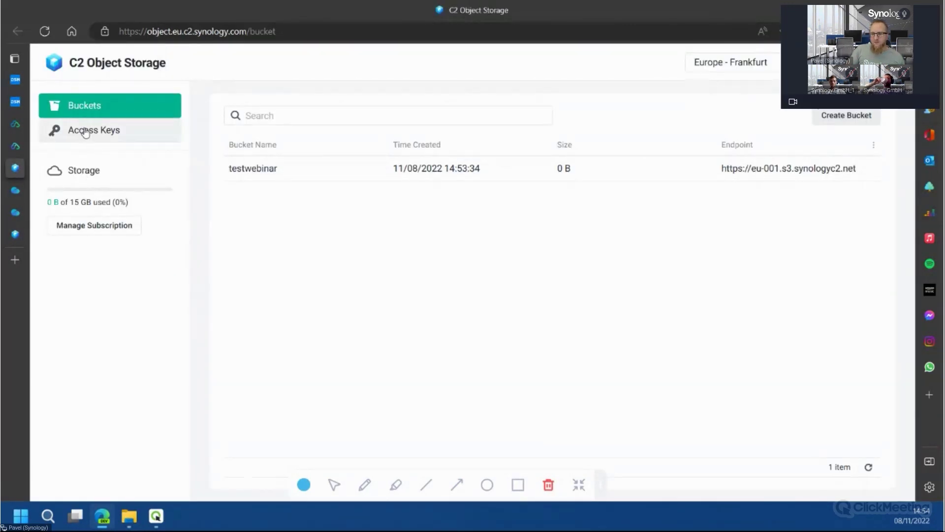
left_click(60, 129)
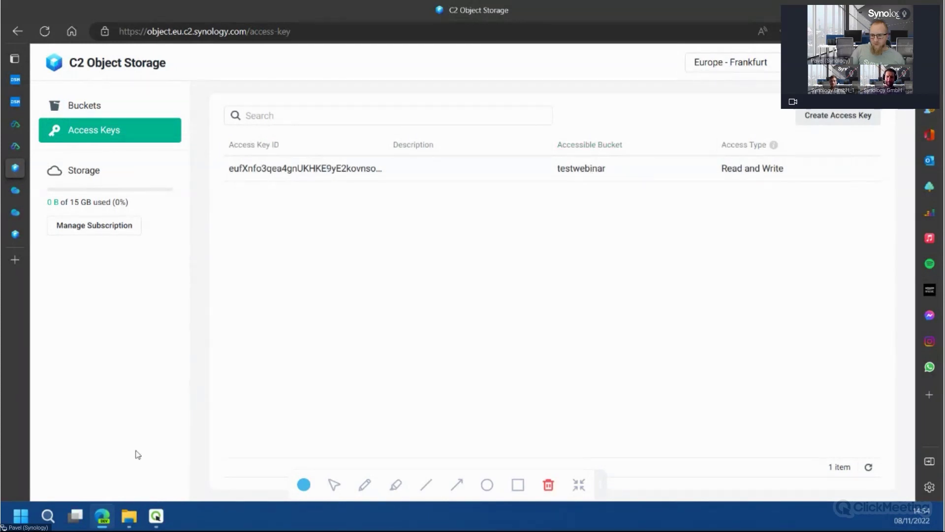
left_click(129, 515)
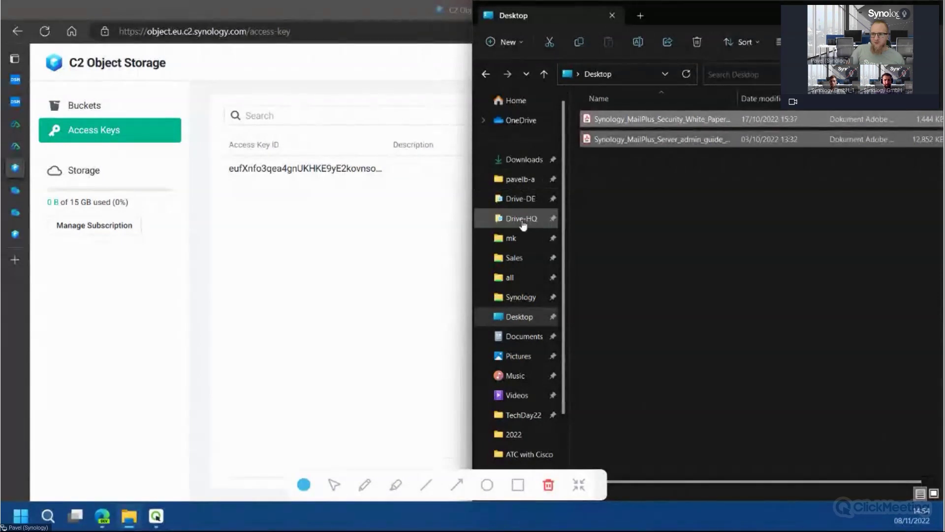
Find the downloaded Access key file in Downloads and show its context menu
left_click(524, 159)
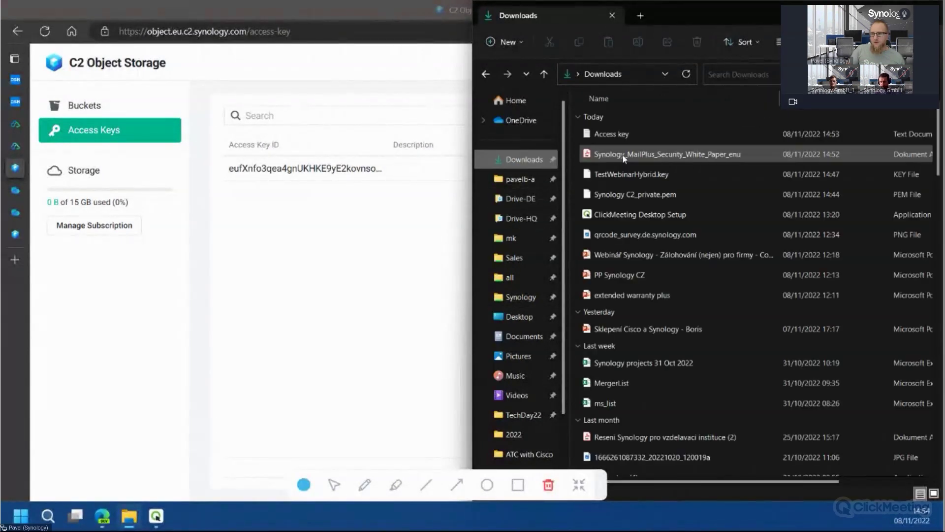
double_click(634, 131)
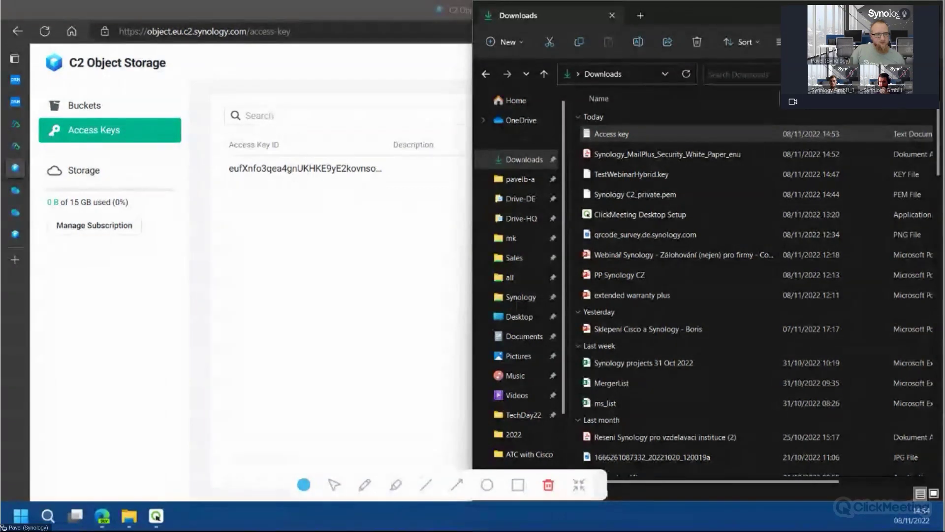
key("alt+Tab")
key("alt+Tab")
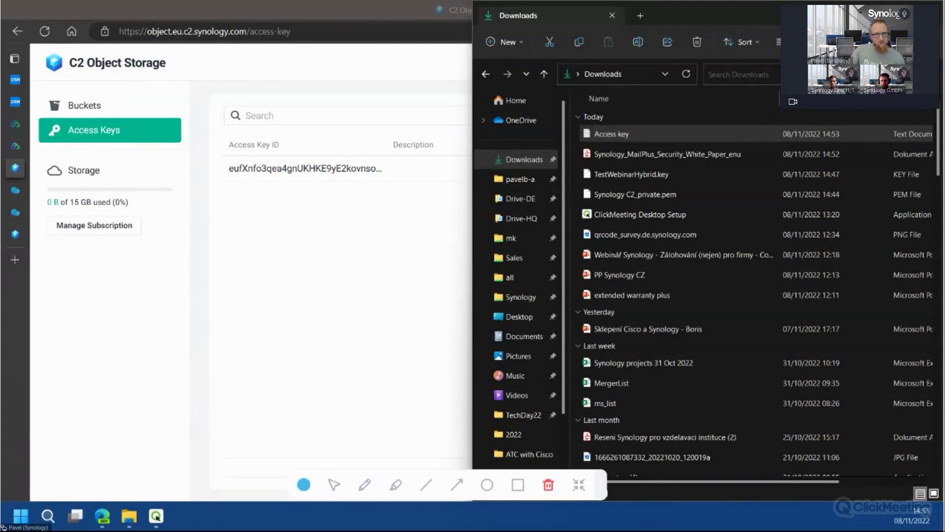
left_click(598, 141)
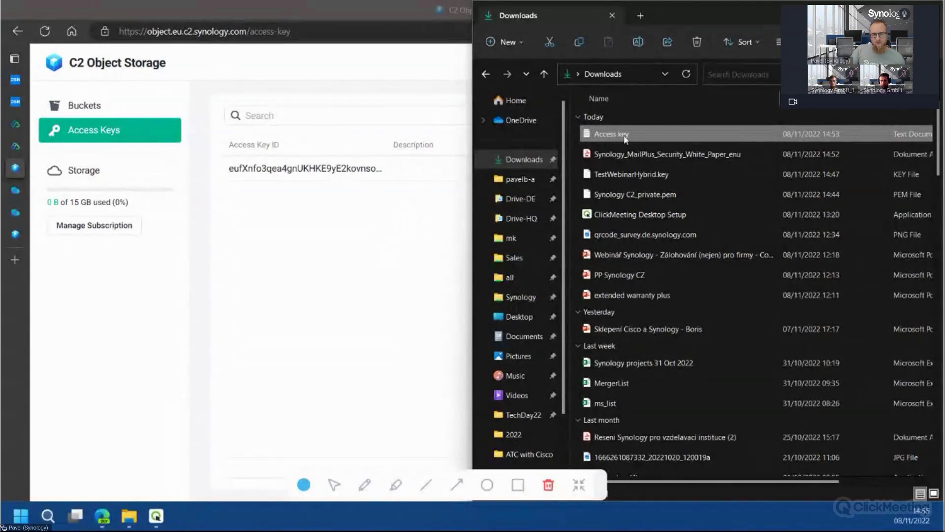
right_click(629, 142)
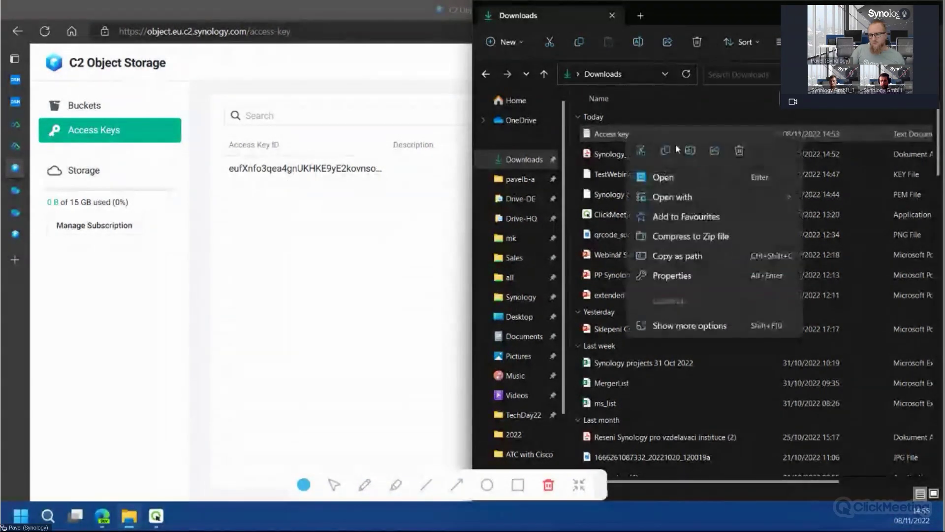
left_click(608, 134)
right_click(618, 138)
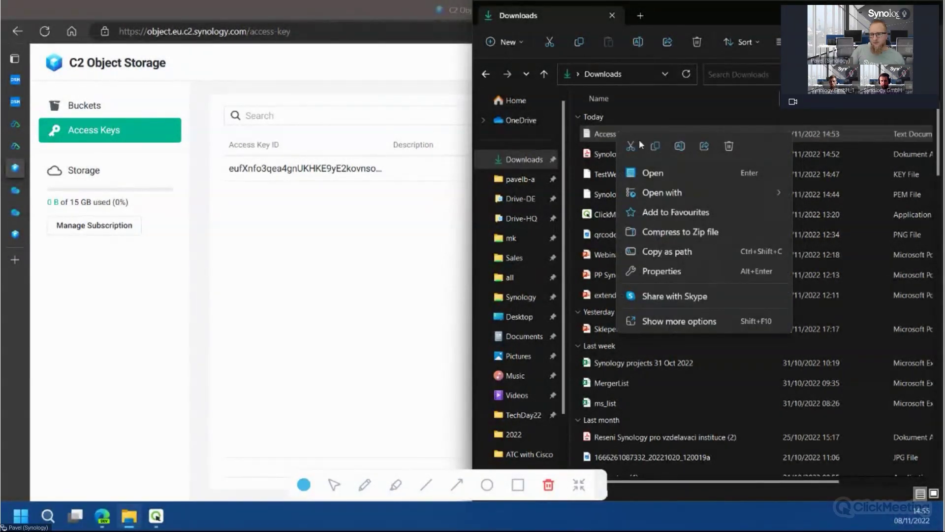
Open Access key.txt in Visual Studio Code and reposition the editor window
mouse_move(696, 190)
left_click(831, 192)
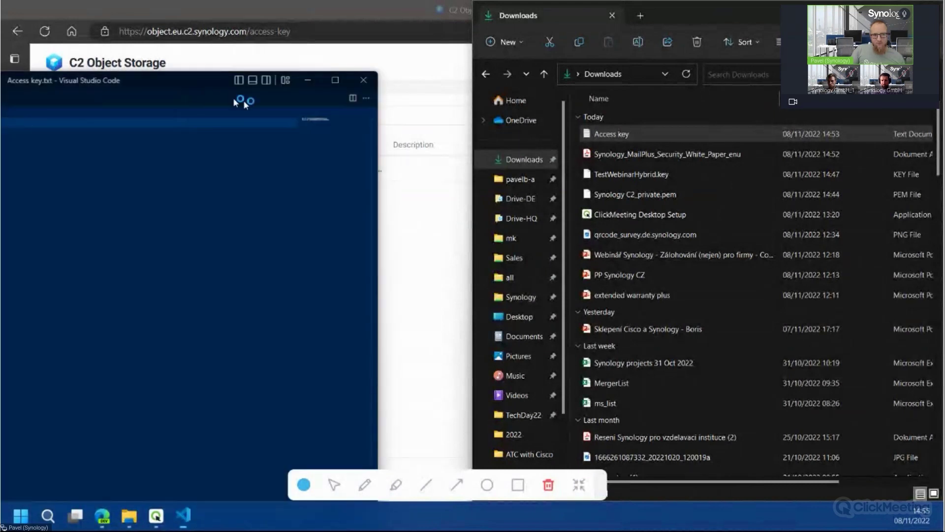
left_click_drag(462, 101, 485, 79)
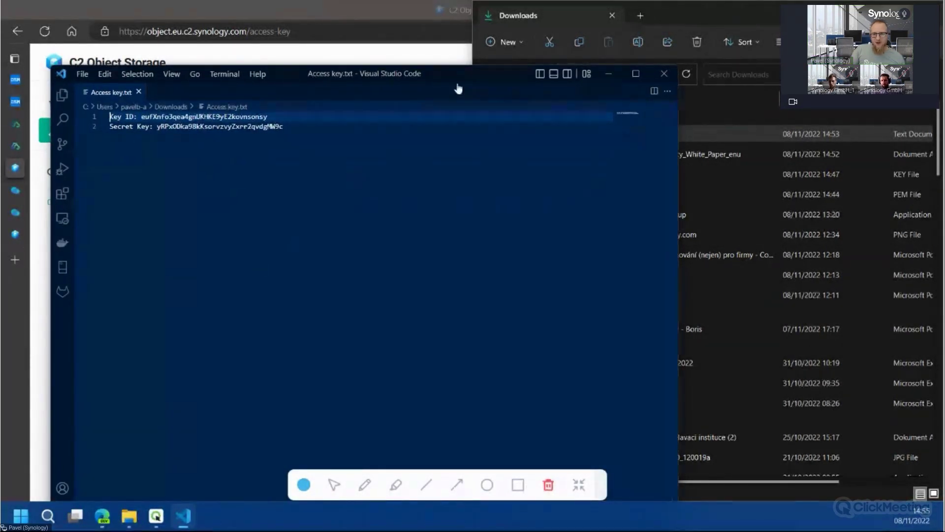
left_click_drag(461, 78, 550, 46)
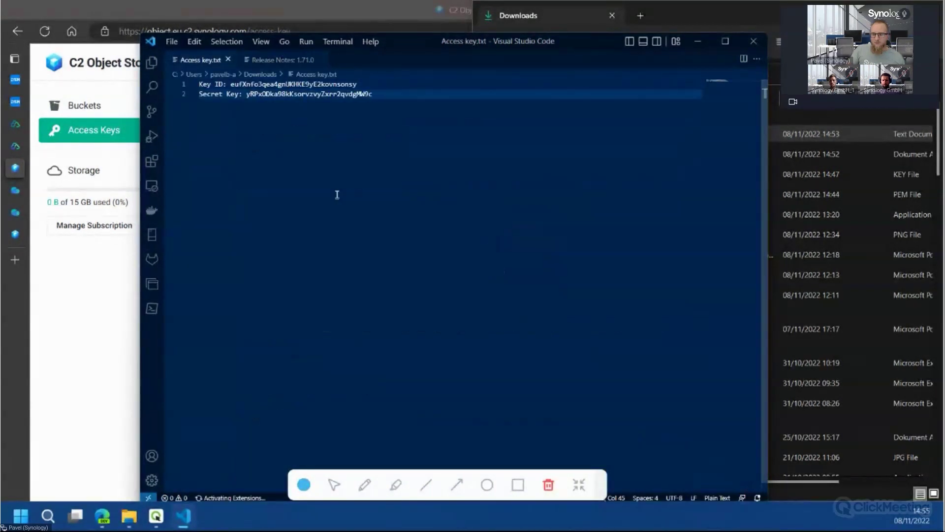
Enlarge the text and paste the key ID into Cloud Sync's Access key field
key("ctrl+=")
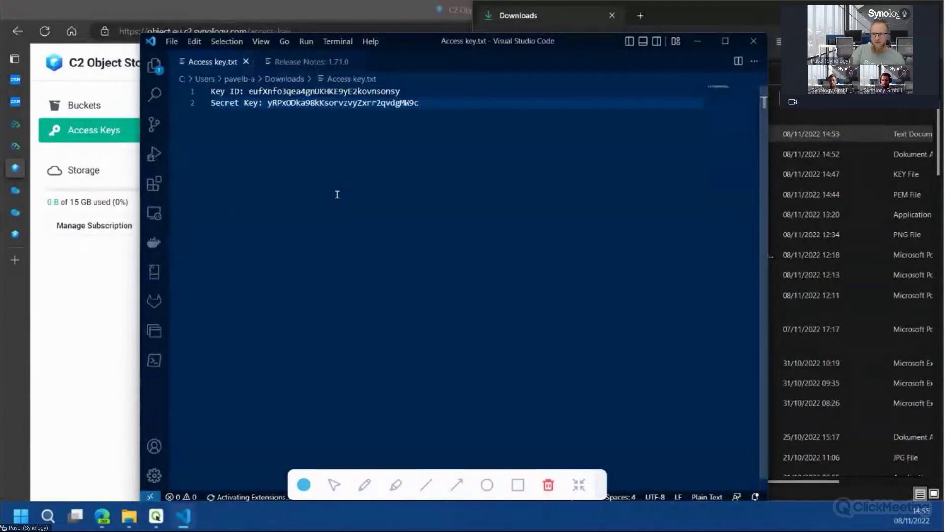
key("ctrl+=")
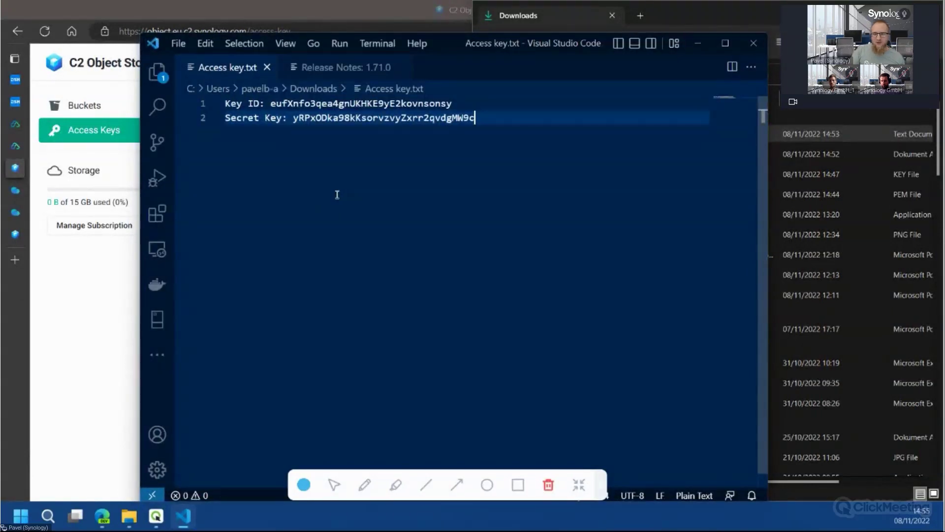
key("ctrl+equal")
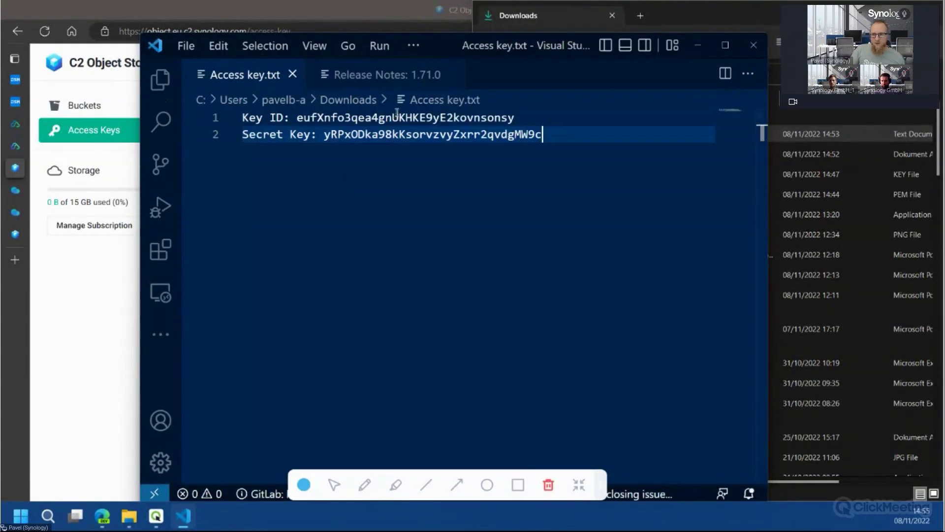
double_click(398, 117)
key("ctrl+c")
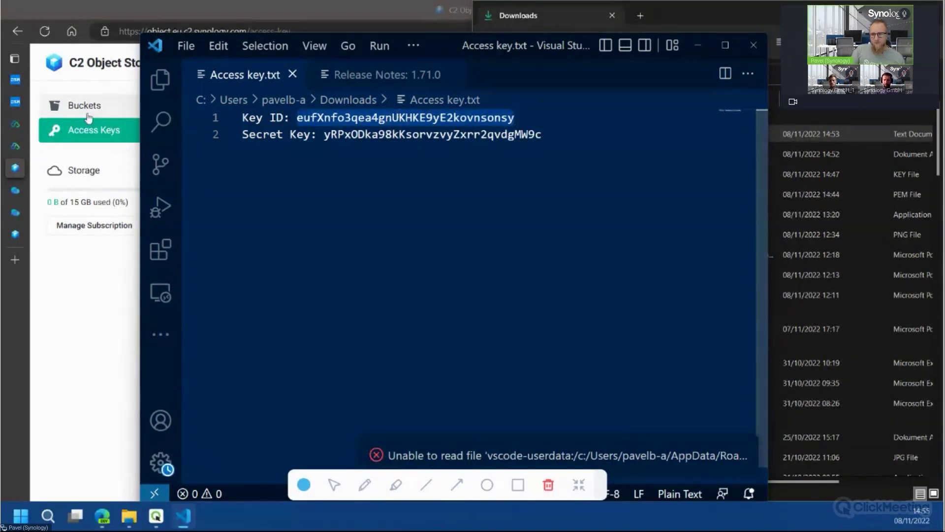
key("alt+Tab")
key("ctrl+v")
left_click(441, 211)
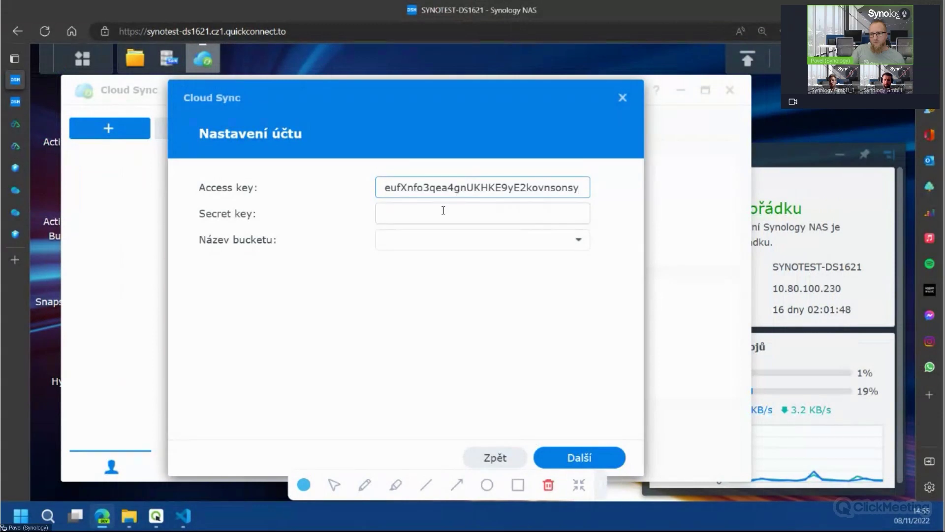
Paste the secret key from Access key.txt, choose bucket testwebinar, and continue
key("alt+Tab")
double_click(425, 141)
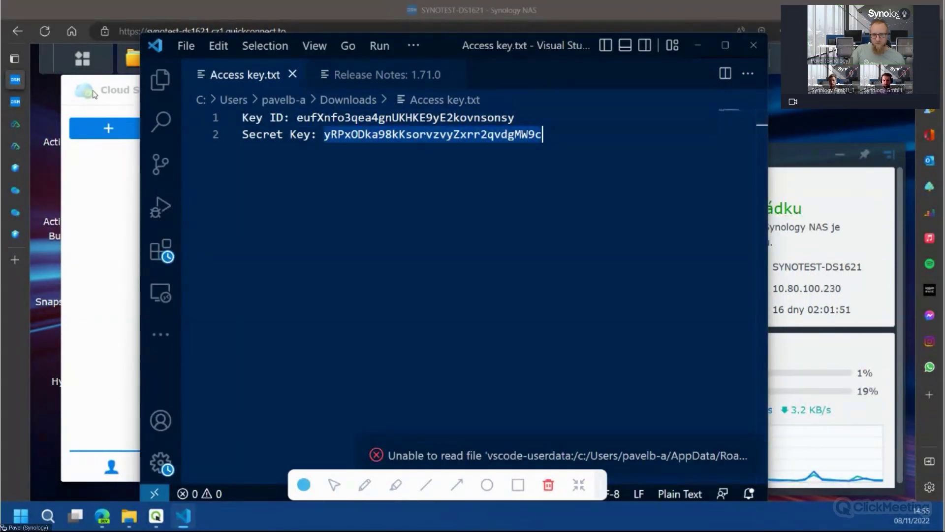
key("alt+Tab")
key("ctrl+v")
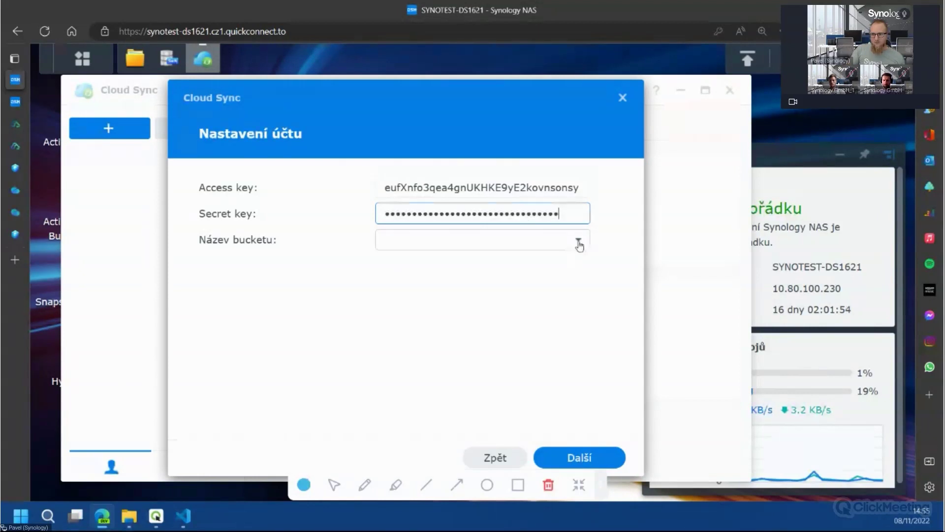
left_click(579, 241)
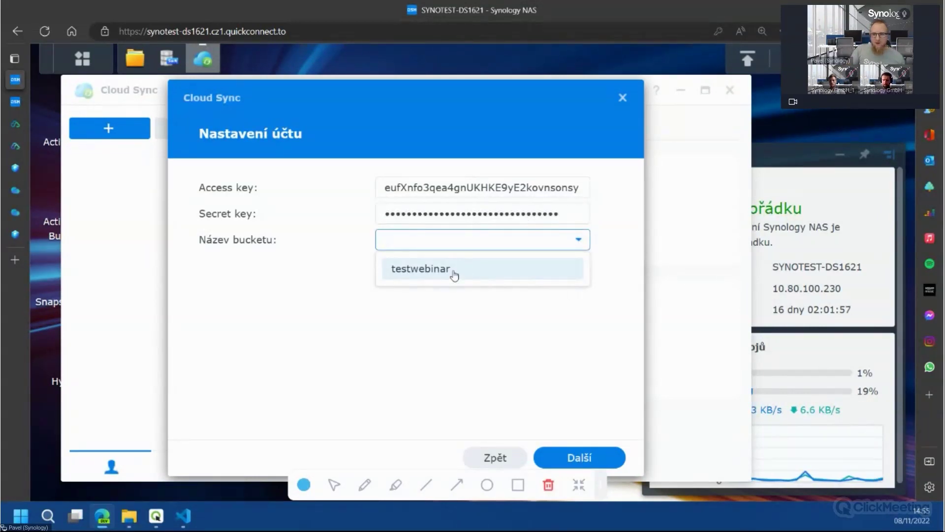
left_click(492, 270)
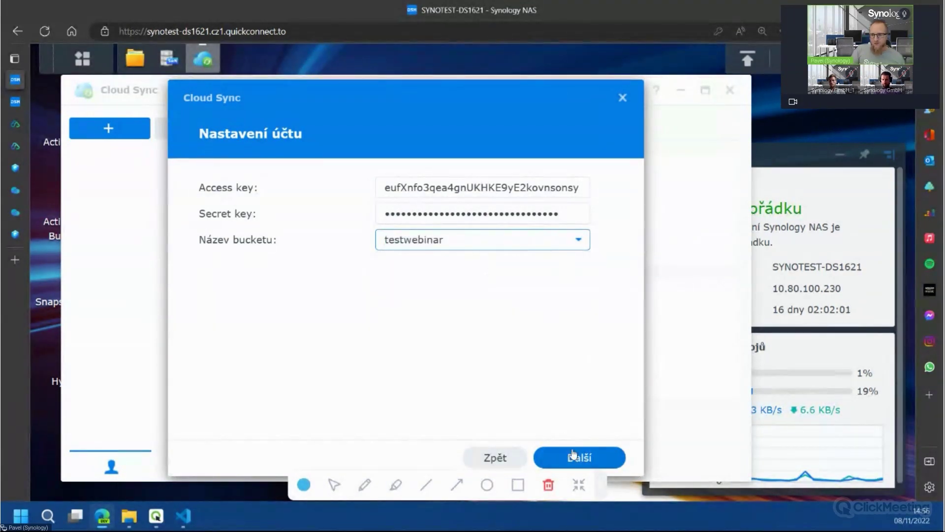
key("Return")
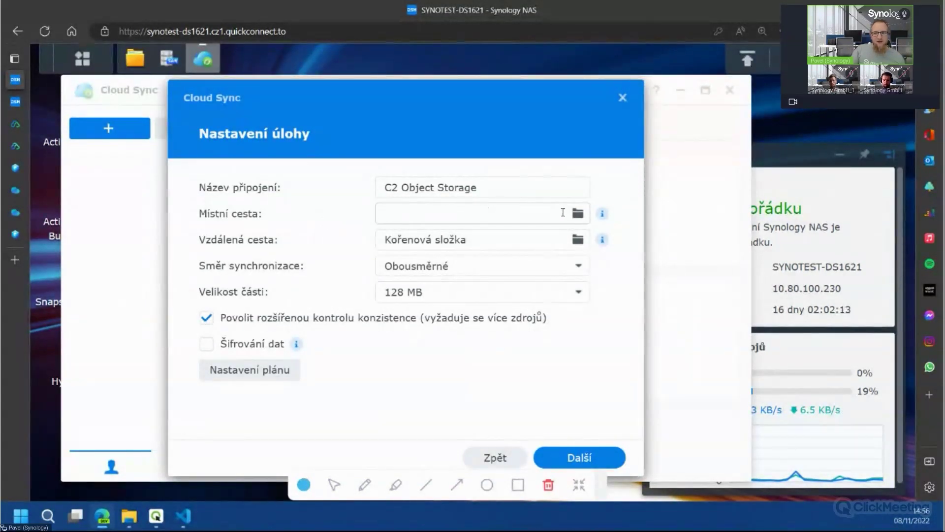
Set the Cloud Sync local path to /TestWebinar
left_click(580, 214)
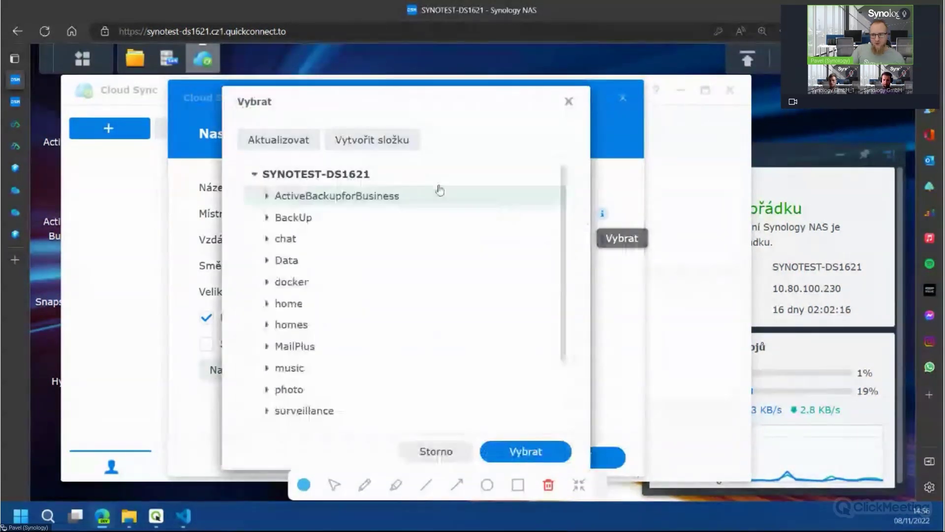
scroll(327, 274, "down", 3)
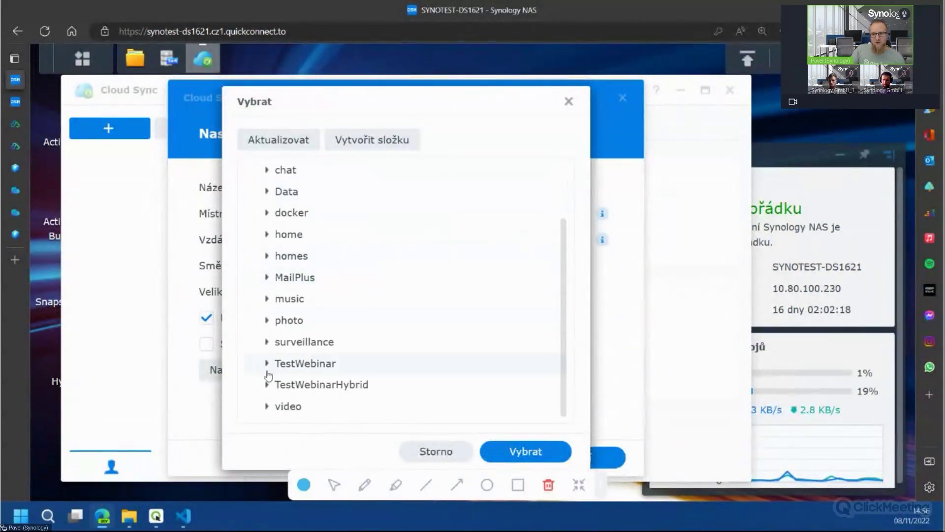
left_click(267, 363)
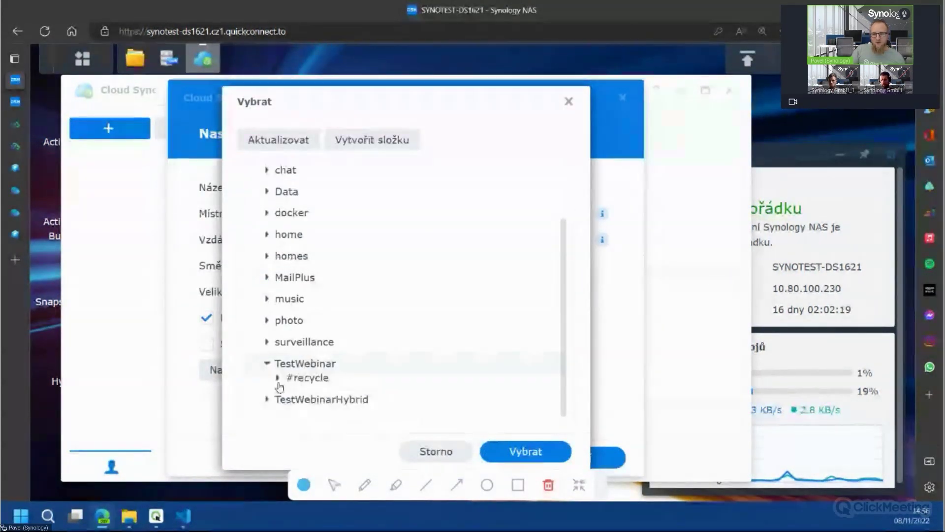
left_click(348, 368)
left_click(511, 456)
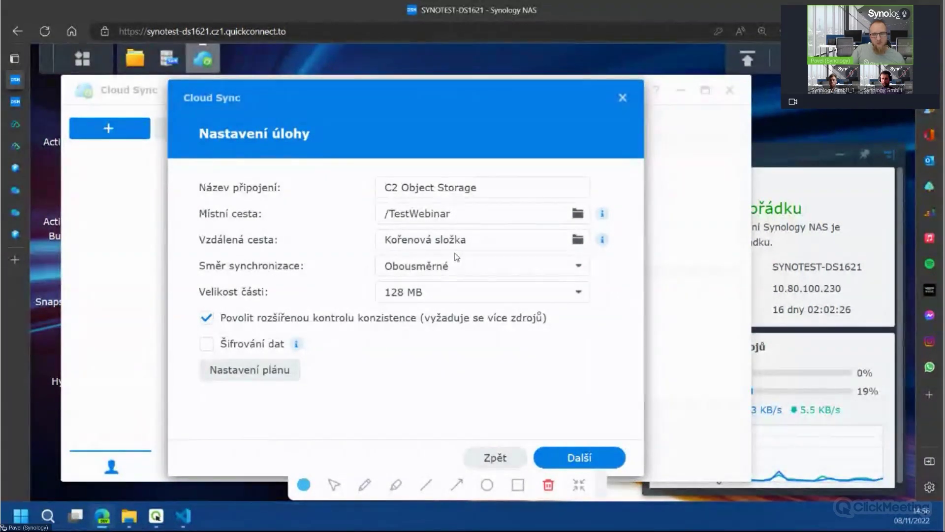
Keep bidirectional sync with encryption off and finish creating the task
left_click(474, 276)
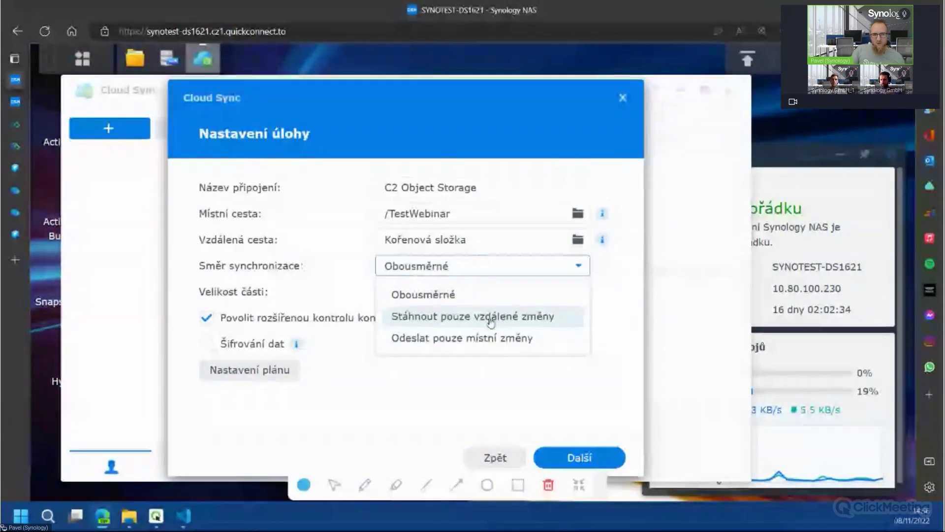
left_click(461, 397)
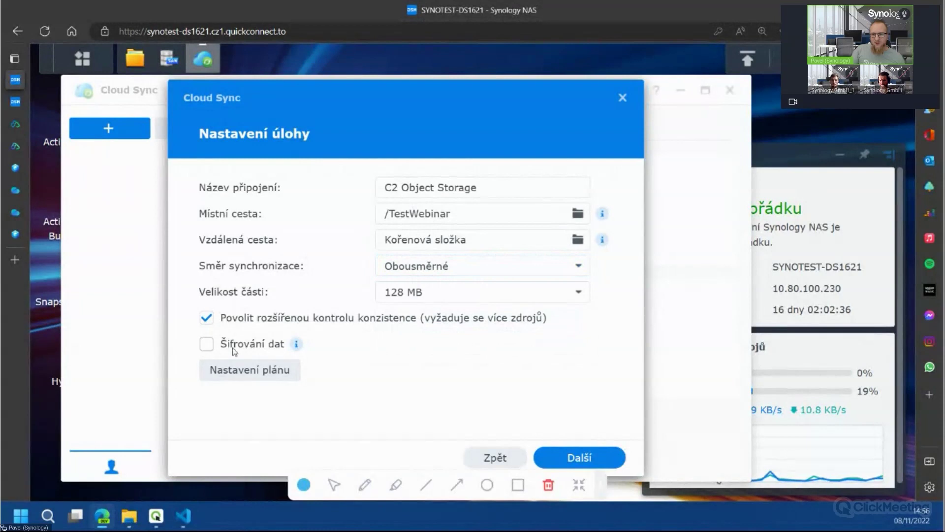
left_click(205, 344)
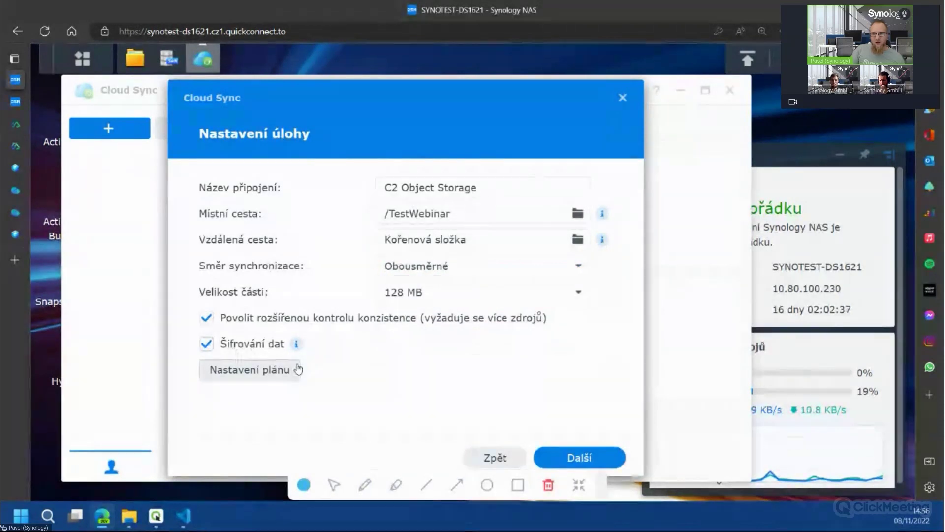
left_click(271, 347)
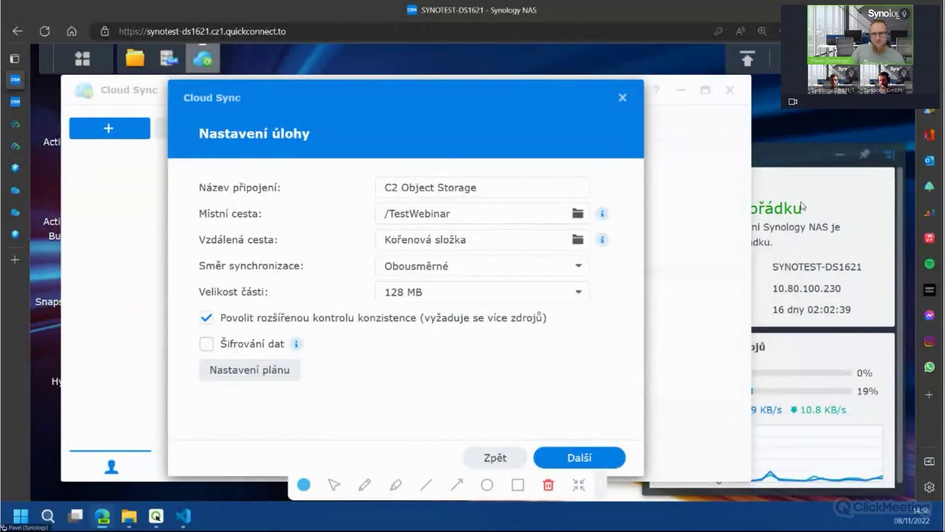
left_click(578, 457)
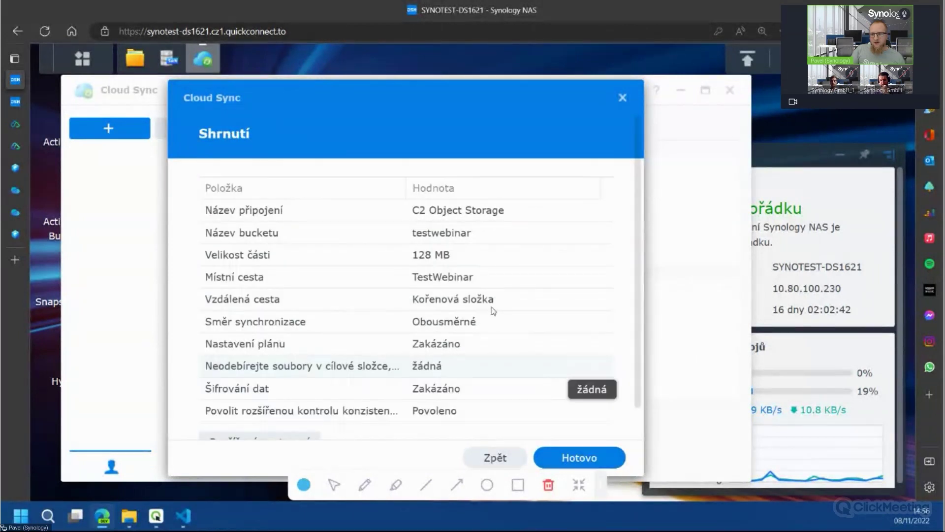
left_click(606, 461)
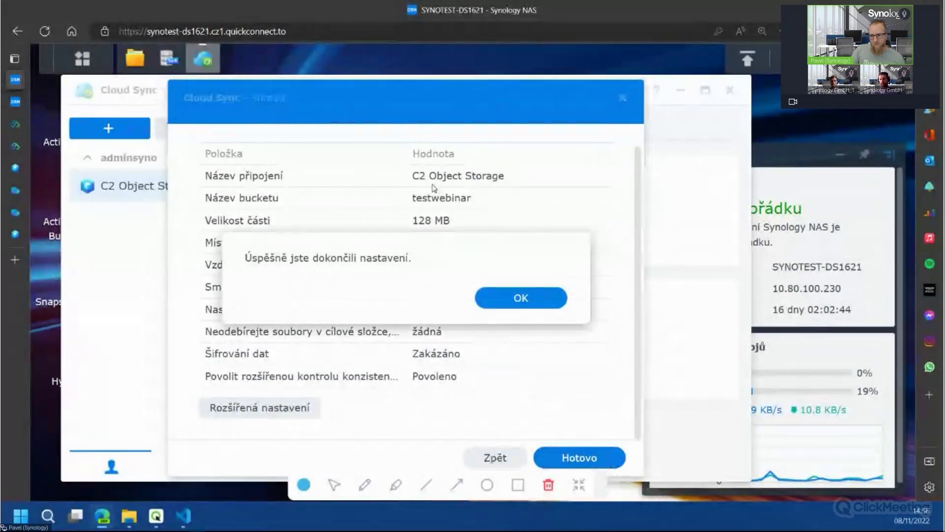
left_click(525, 299)
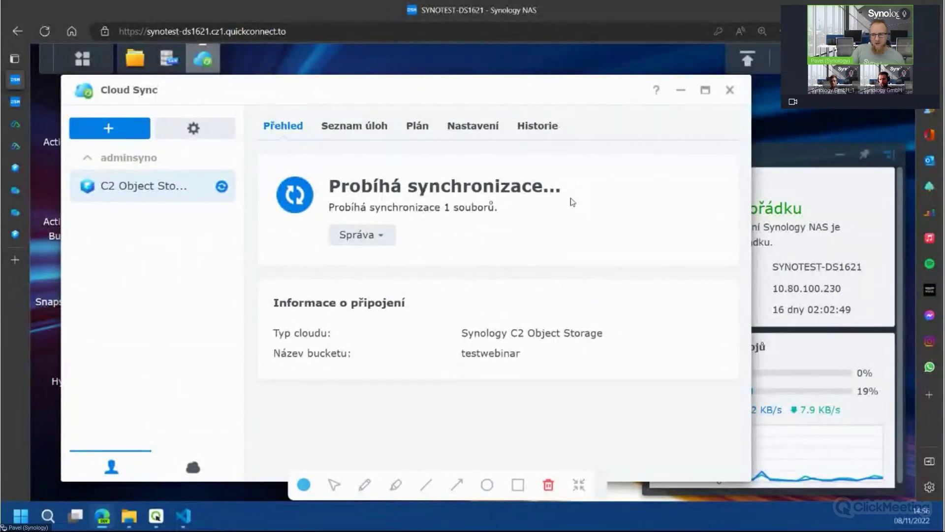
Open Buckets in C2 Object Storage to see testwebinar holding 1.41 MB
left_click(27, 173)
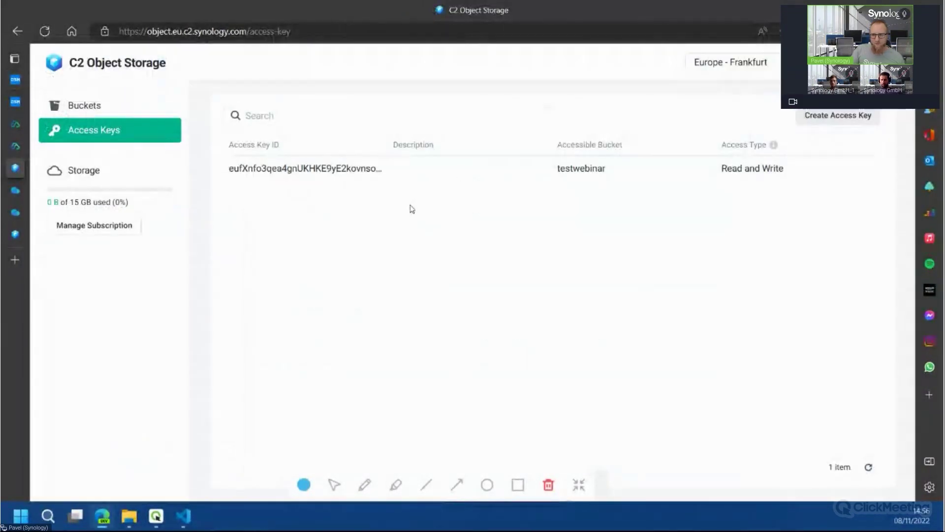
left_click(103, 111)
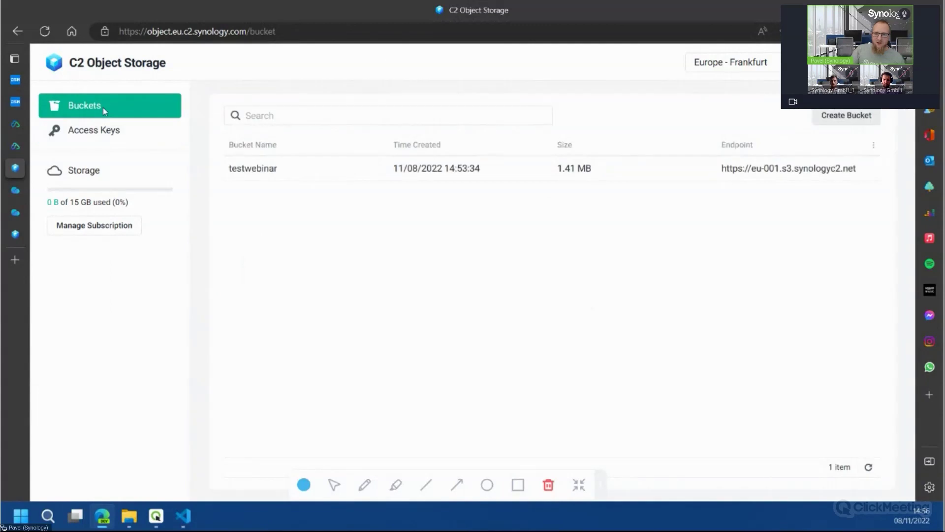
mouse_move(604, 173)
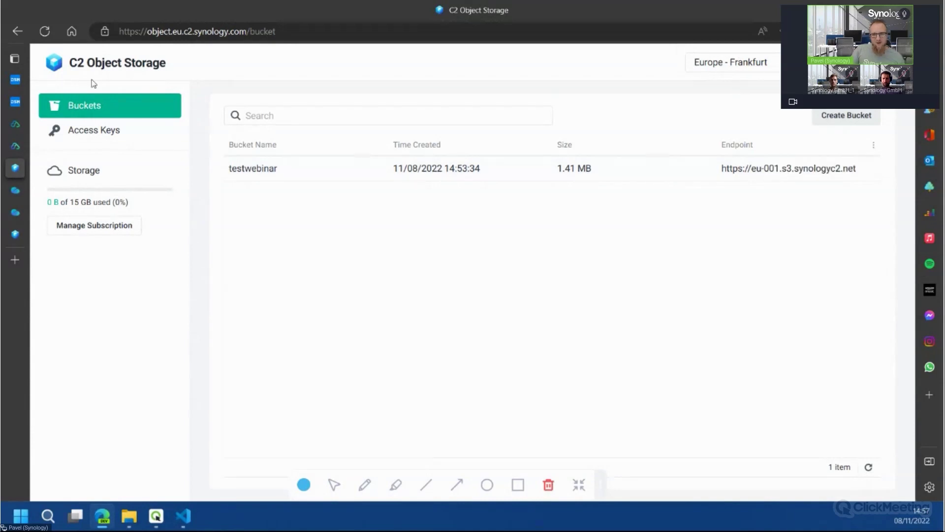
right_click(351, 271)
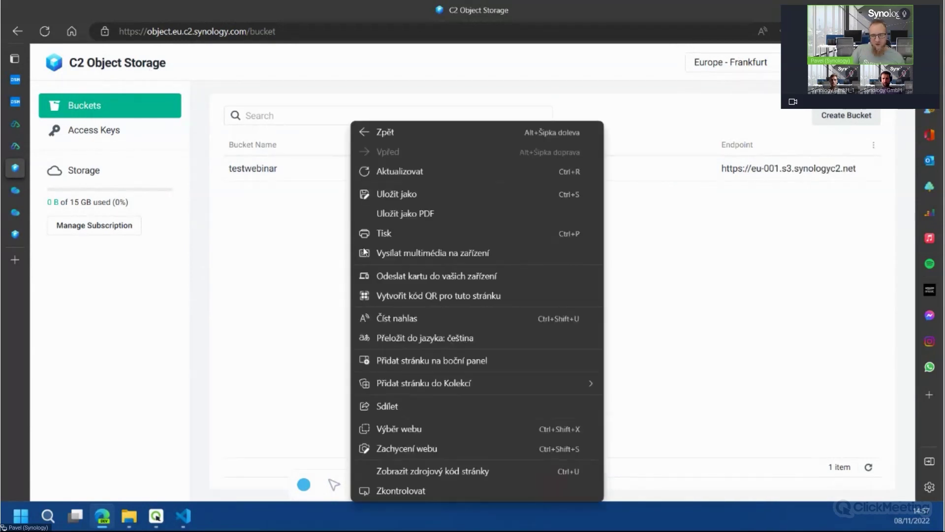
left_click(267, 255)
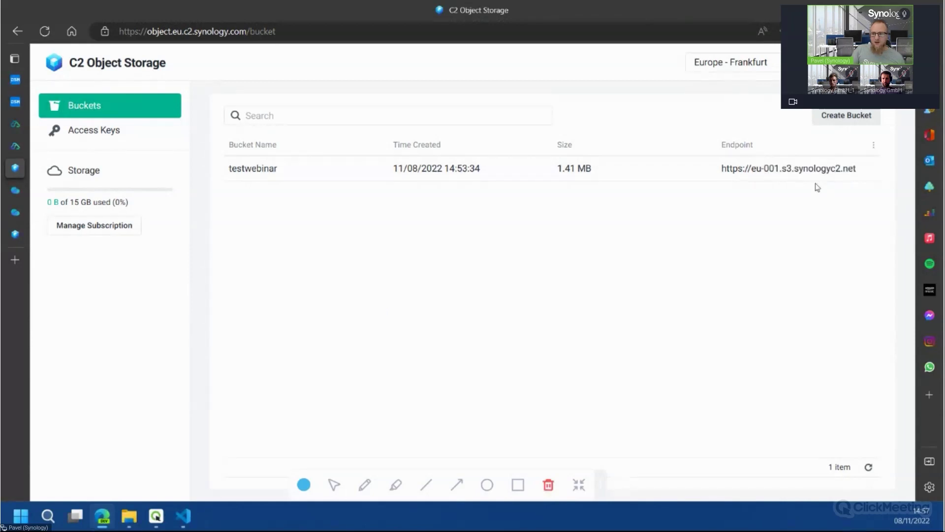
mouse_move(771, 173)
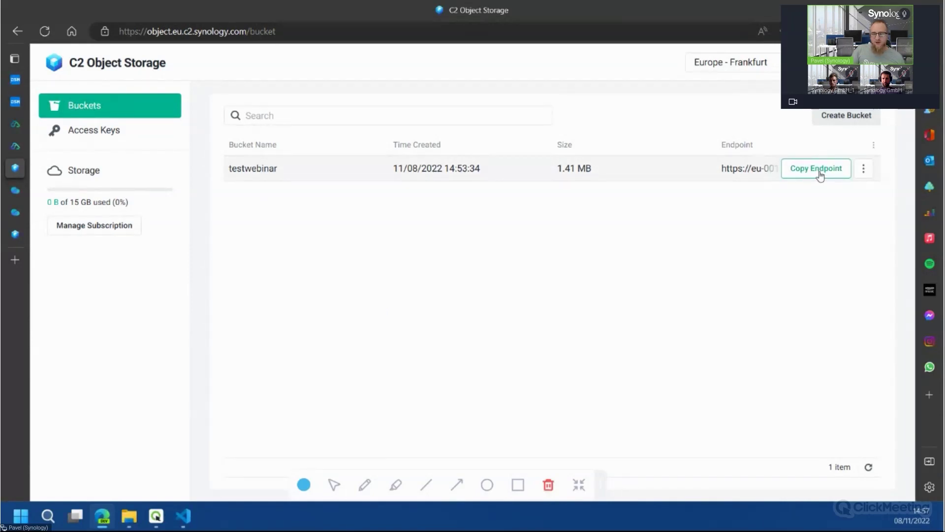